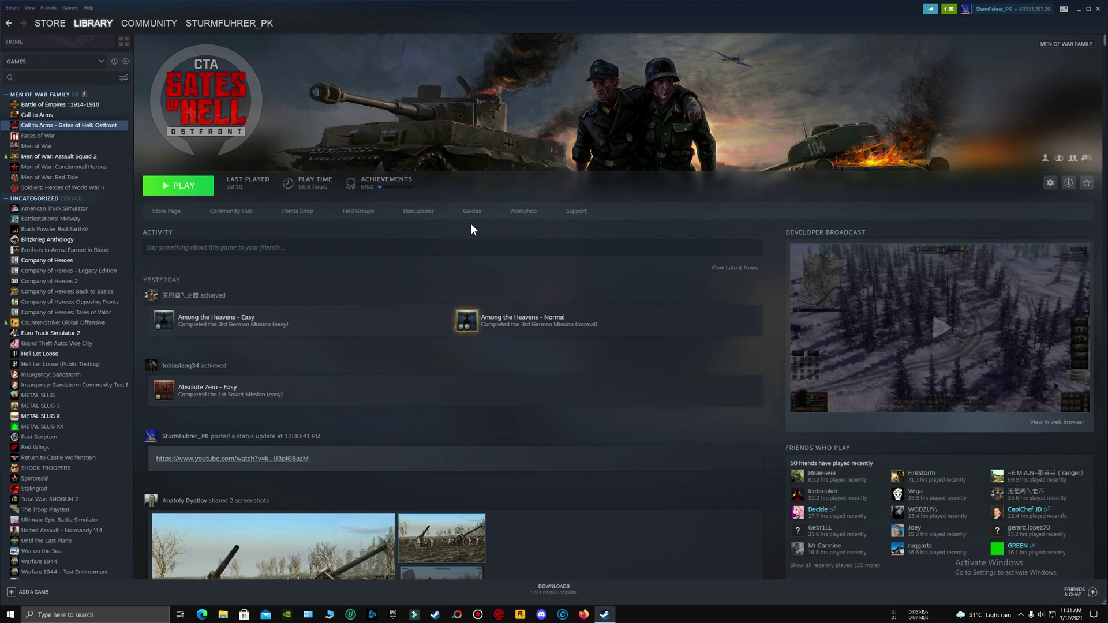
Launch Call to Arms - Gates of Hell: Ostfront in Editor mode.
left_click(179, 186)
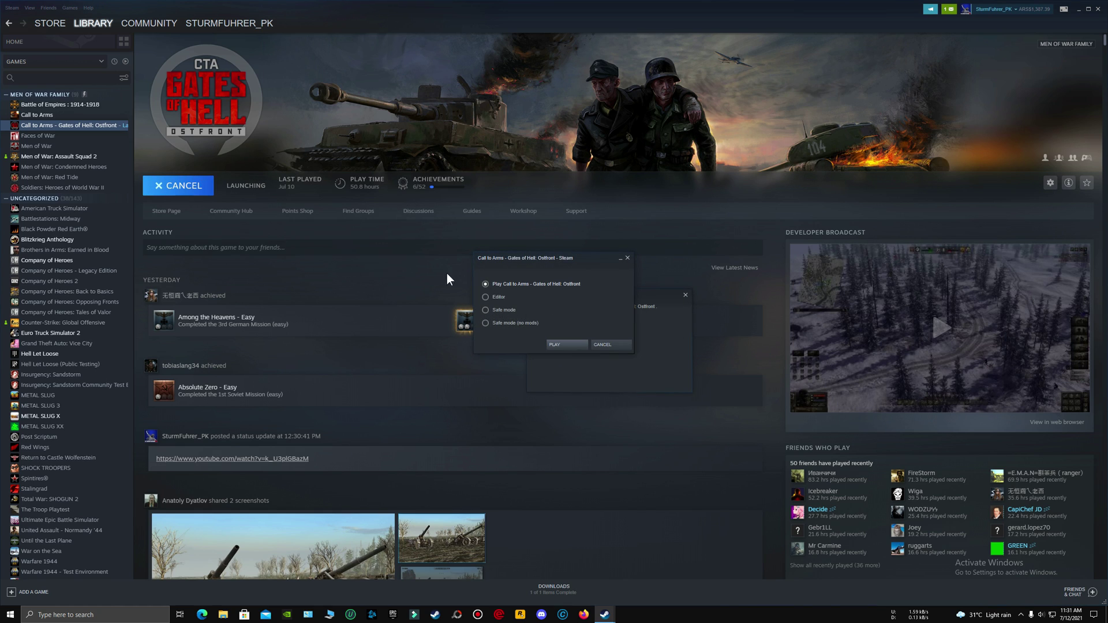
left_click(494, 296)
left_click(553, 345)
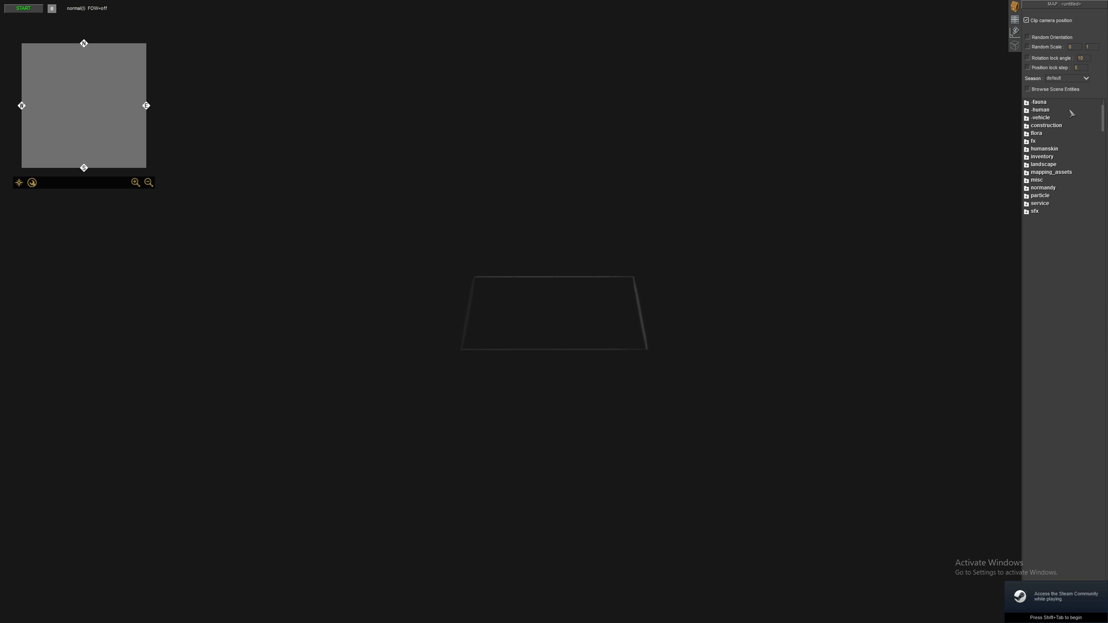
Look through the entity library's categories, including vehicle, human, construction and normandy.
left_click(1039, 104)
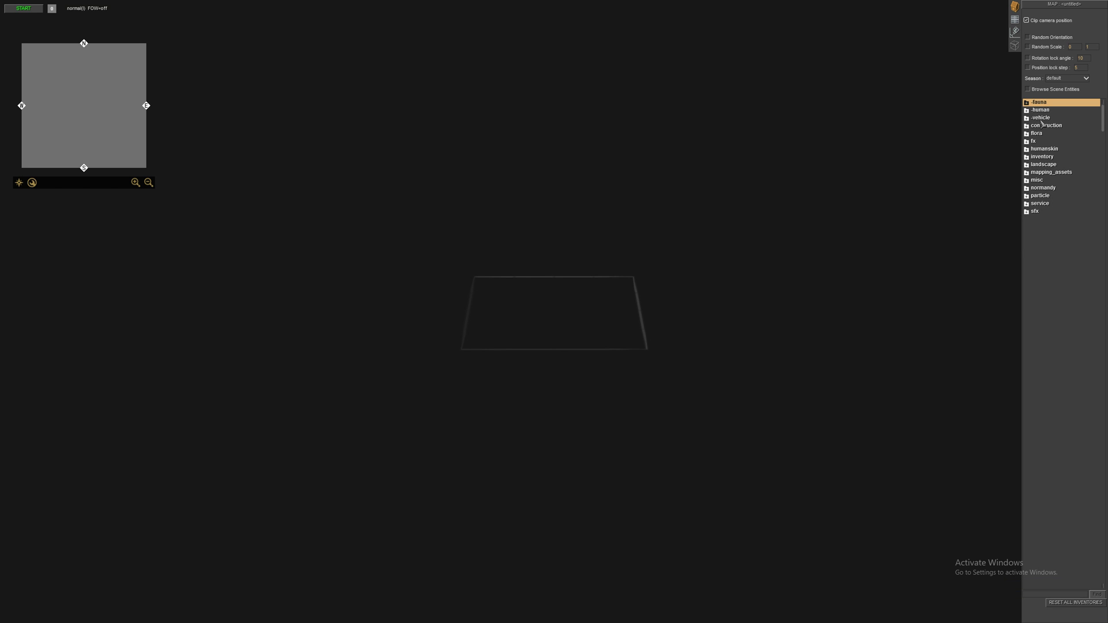
double_click(1041, 120)
double_click(1042, 111)
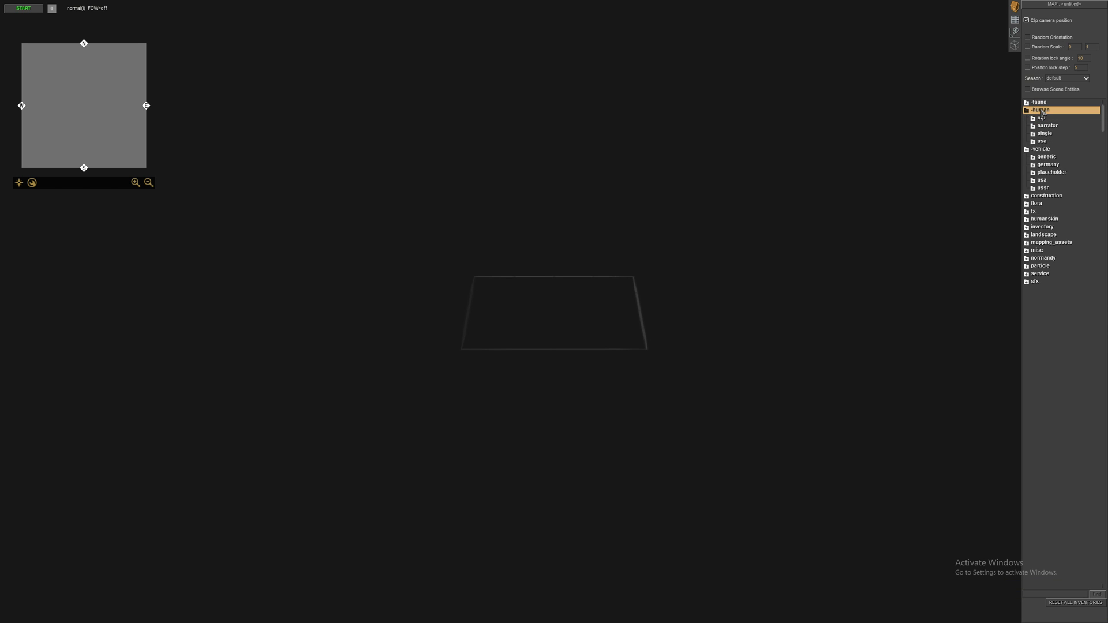
double_click(1042, 196)
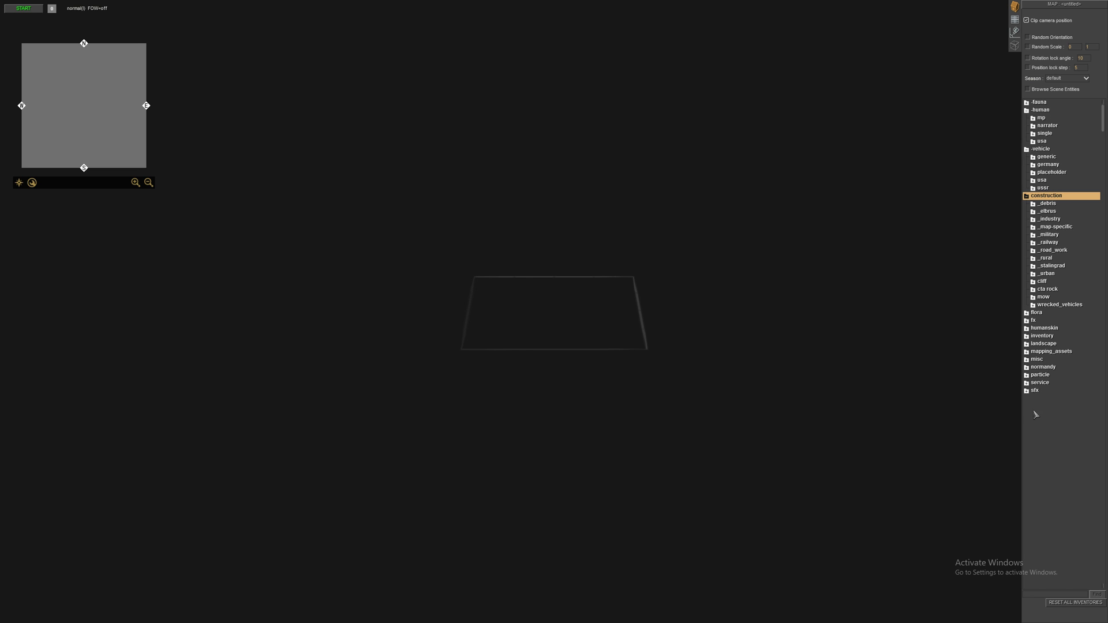
left_click(1036, 391)
left_click(1036, 383)
left_click(1034, 384)
left_click(1041, 367)
left_click(1041, 367)
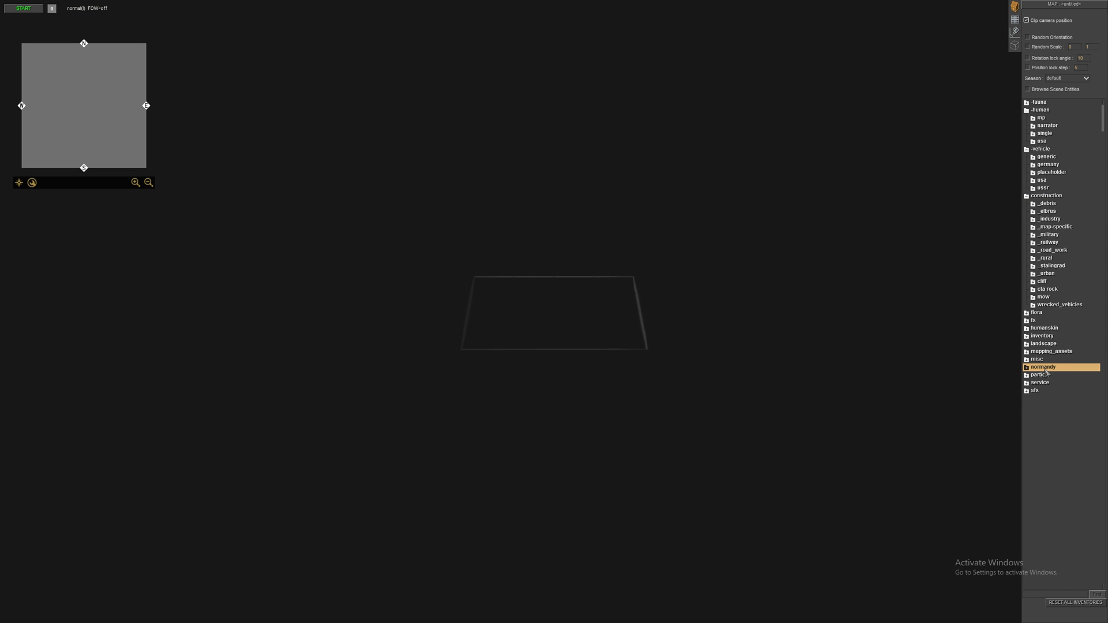
left_click(1042, 368)
left_click(1043, 368)
left_click(1047, 369)
left_click(1047, 369)
Collapse the opened entity categories after examining the subfolders of construction and landscape.
left_click(1044, 197)
left_click(1041, 149)
left_click(1037, 110)
left_click(1042, 126)
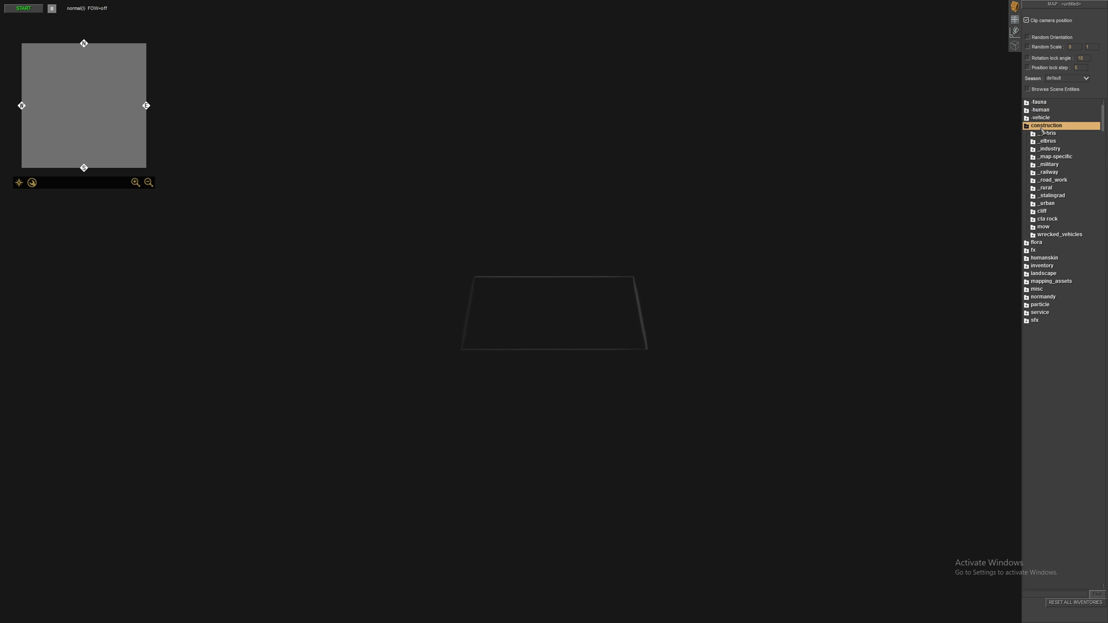
left_click(1043, 274)
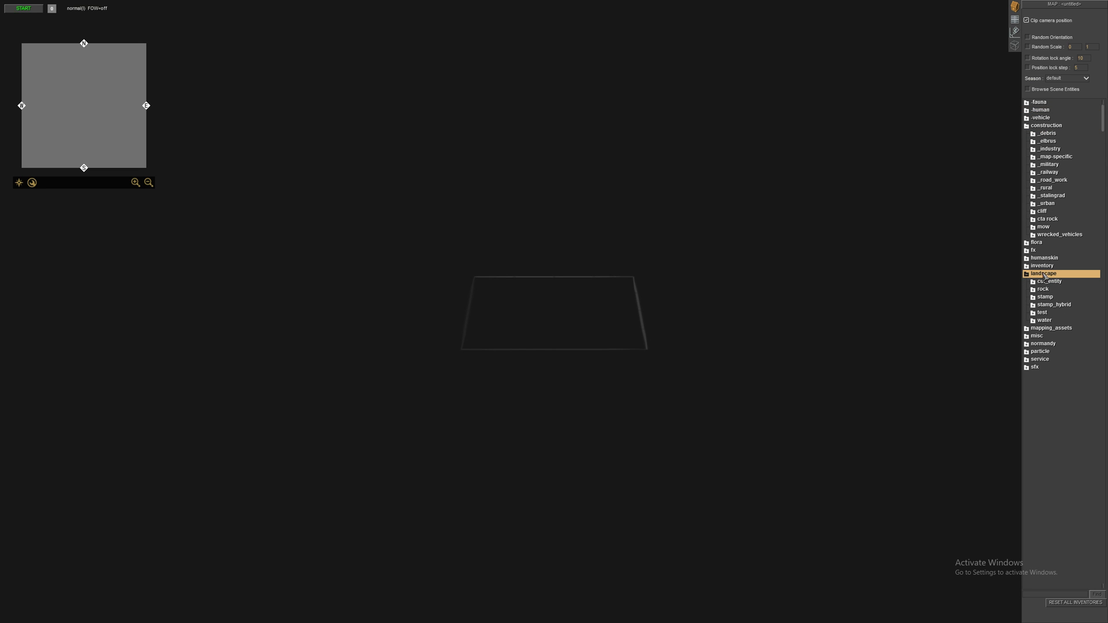
left_click(1045, 275)
left_click(1042, 126)
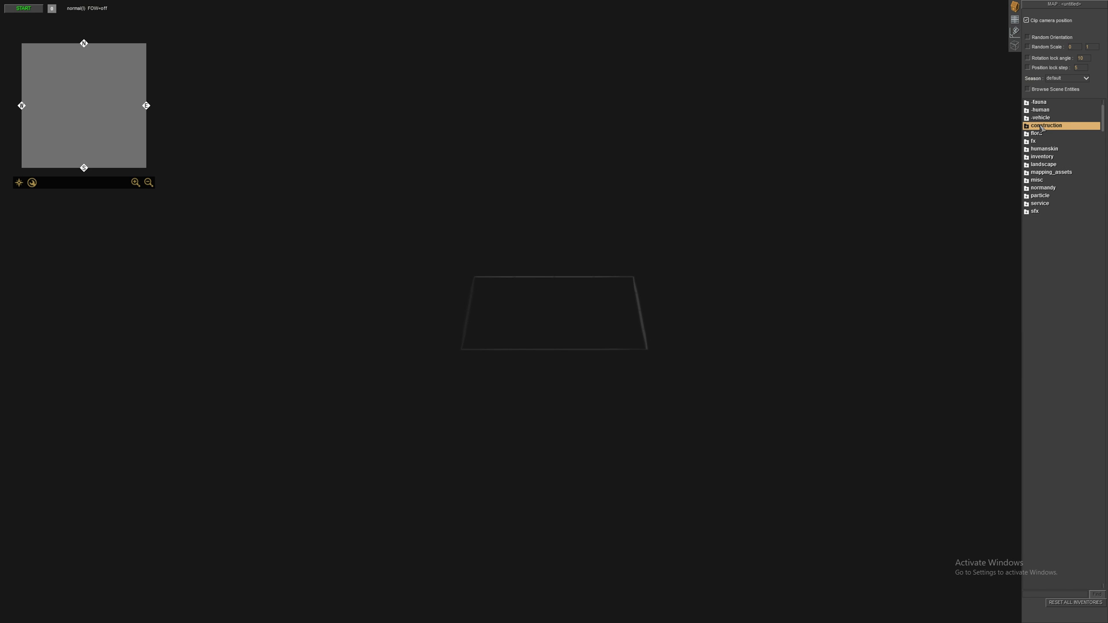
left_click(1041, 127)
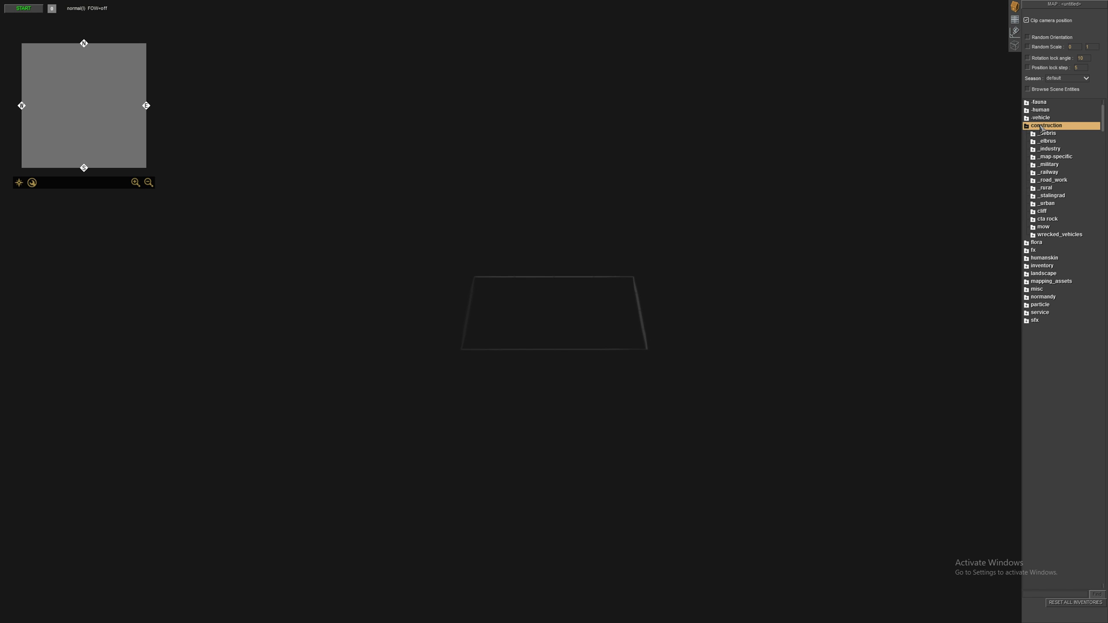
left_click(1041, 126)
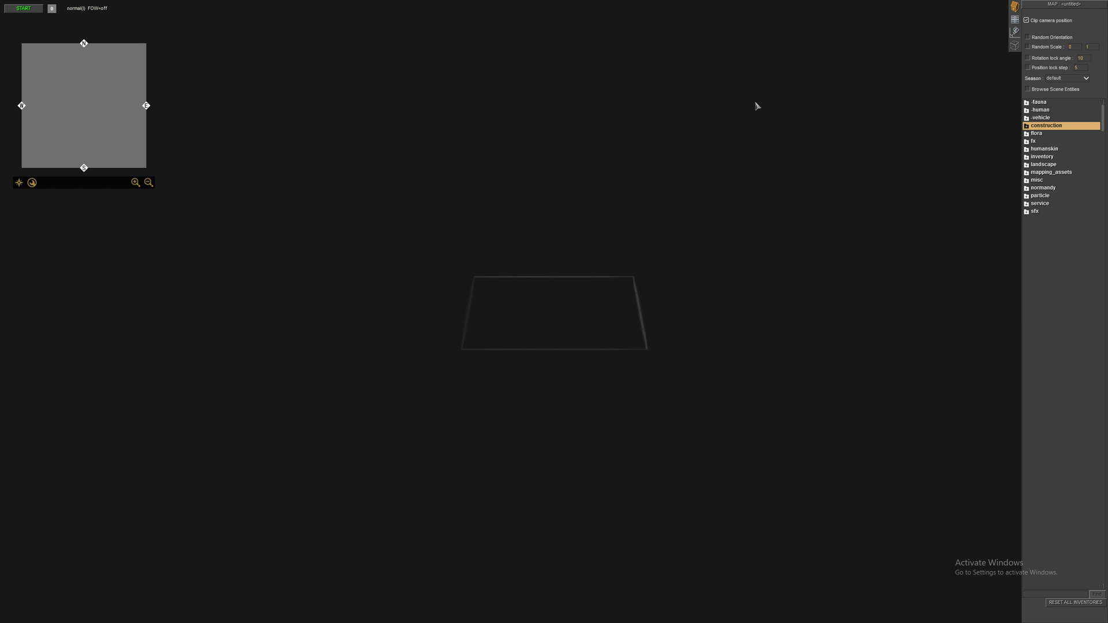
Start a new map and accept discarding all unsaved data.
left_click(1076, 7)
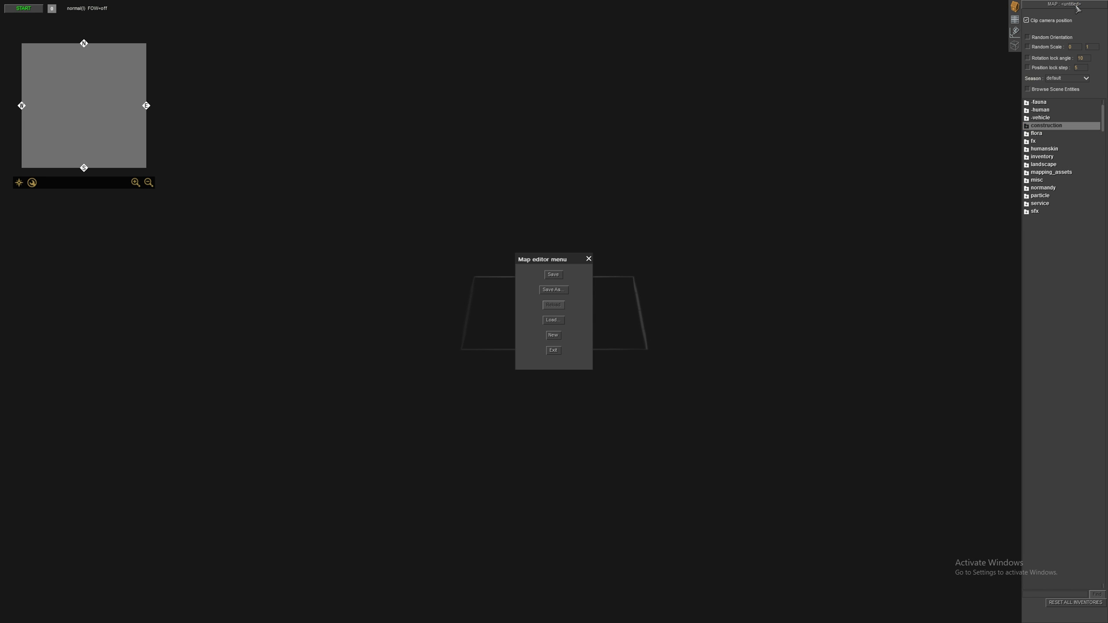
left_click_drag(545, 260, 604, 199)
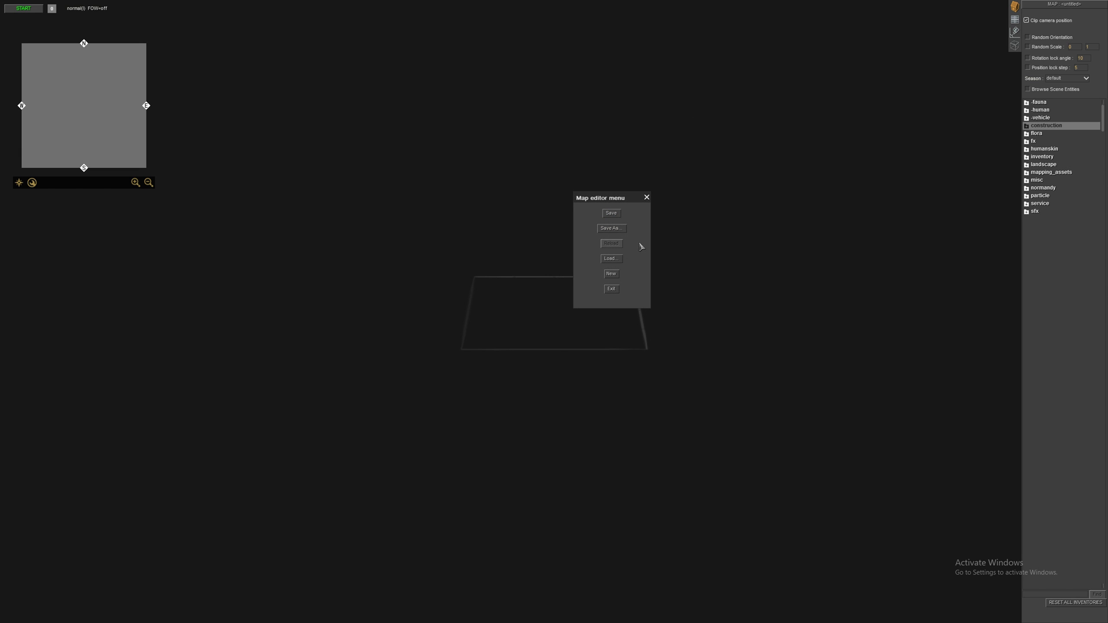
left_click(619, 276)
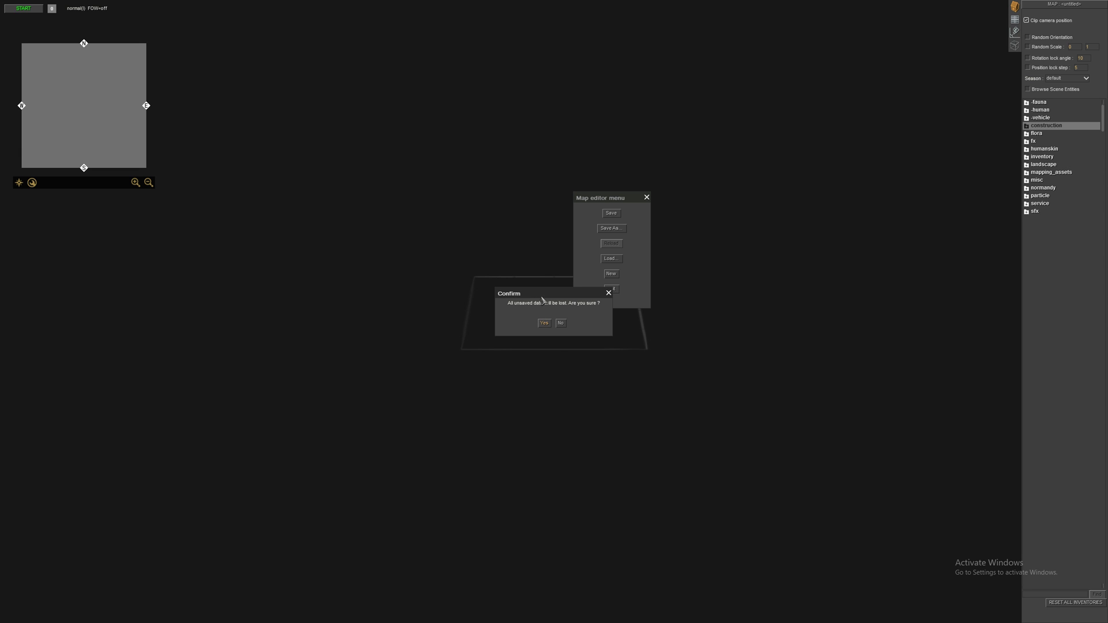
left_click_drag(543, 300, 600, 310)
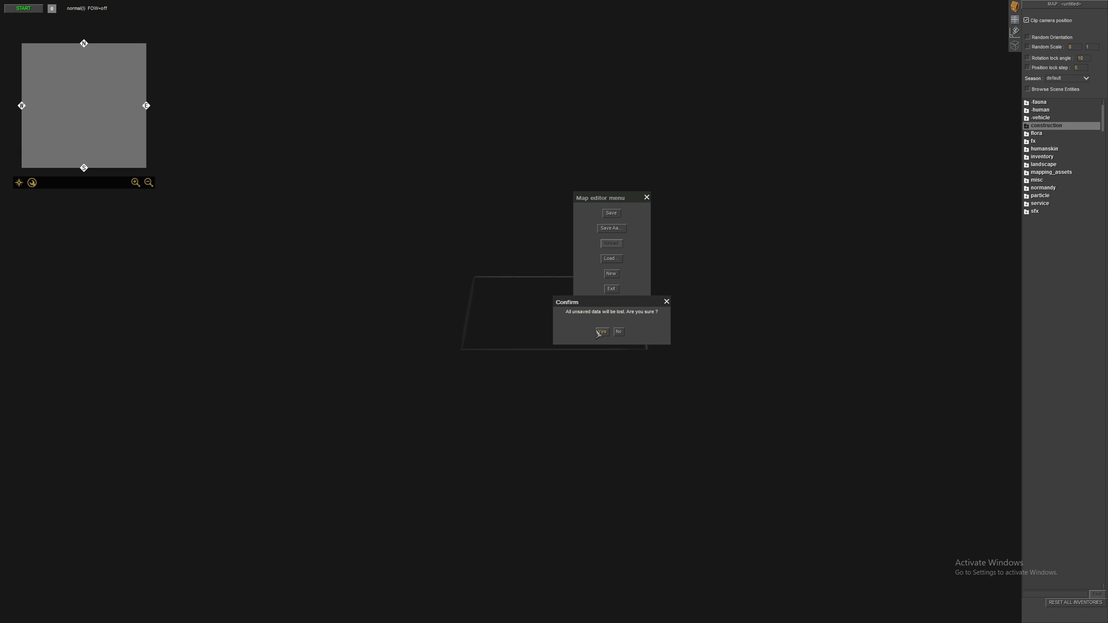
left_click(601, 333)
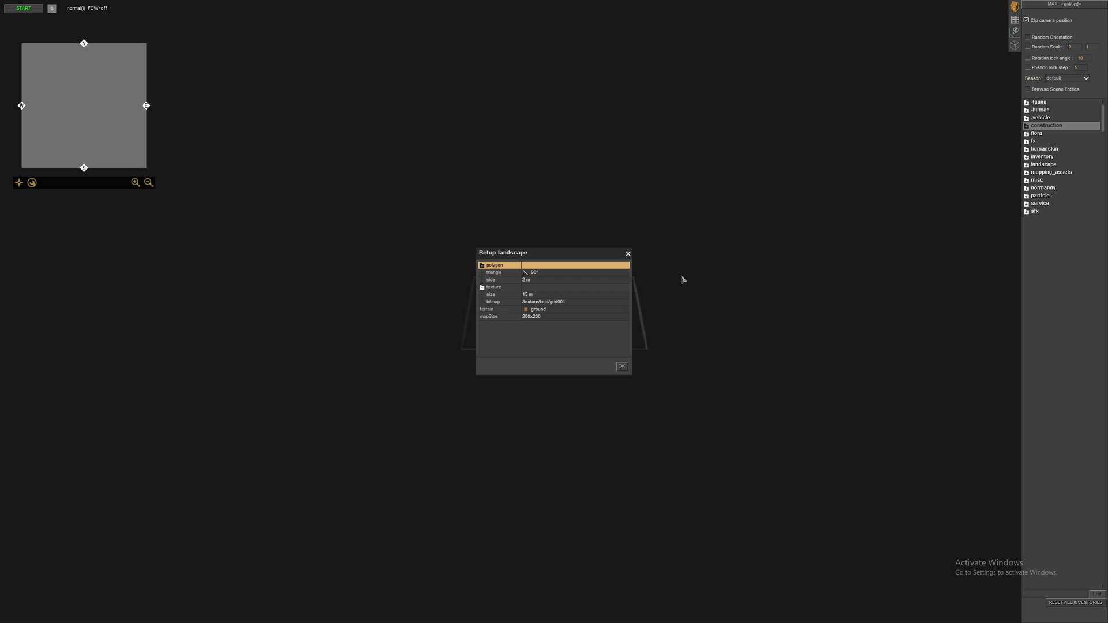
Review the map sizes and terrain types offered in the landscape setup without changing them.
left_click_drag(579, 254, 580, 153)
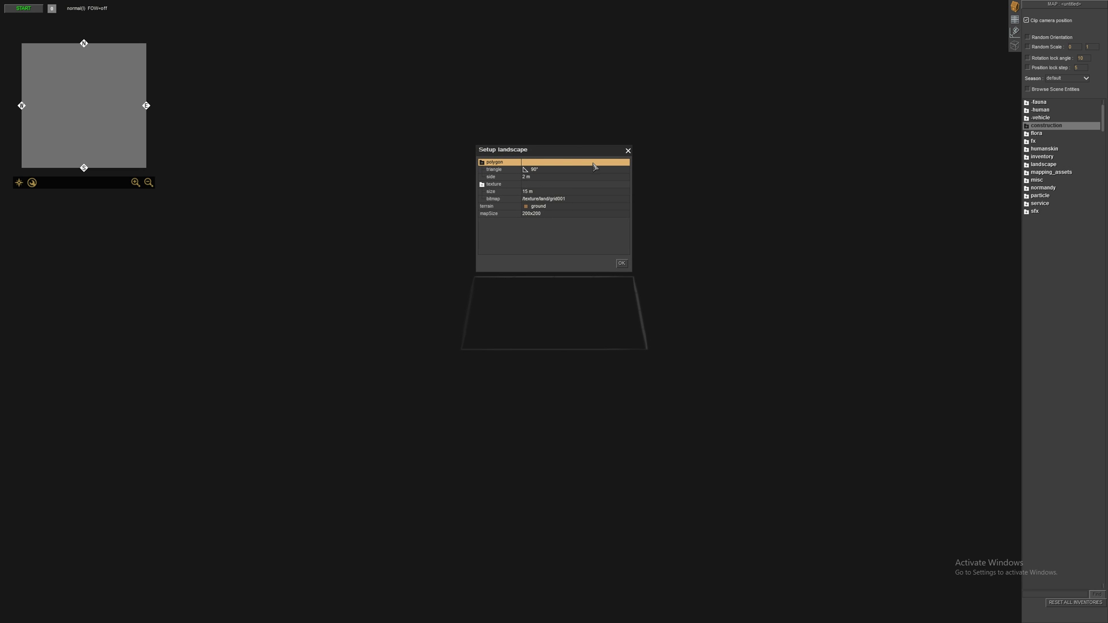
left_click(498, 215)
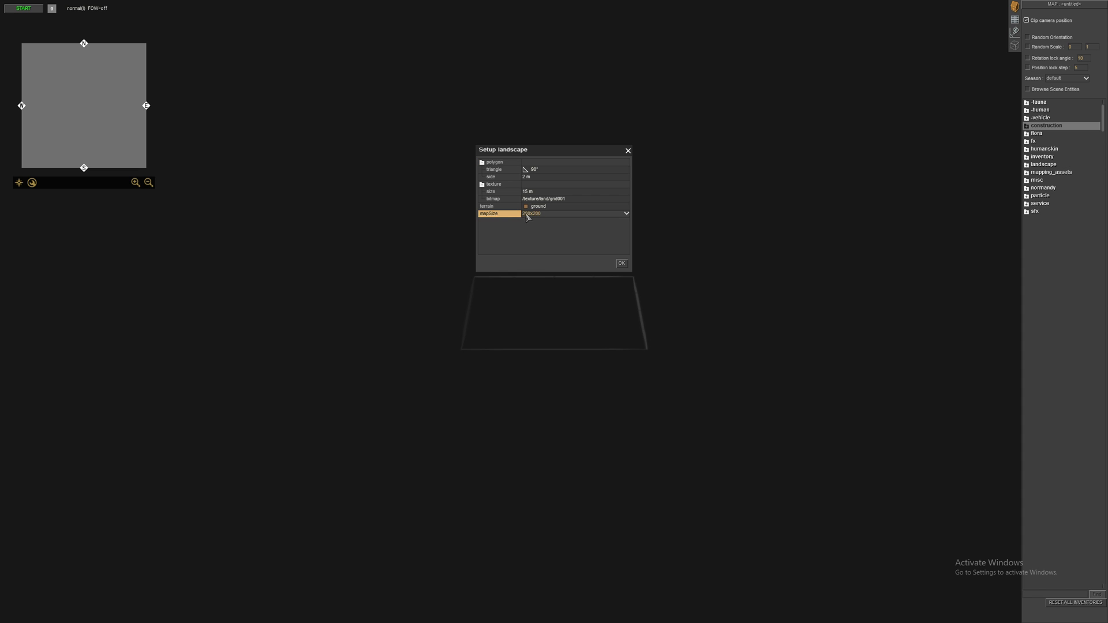
left_click(627, 215)
left_click(627, 215)
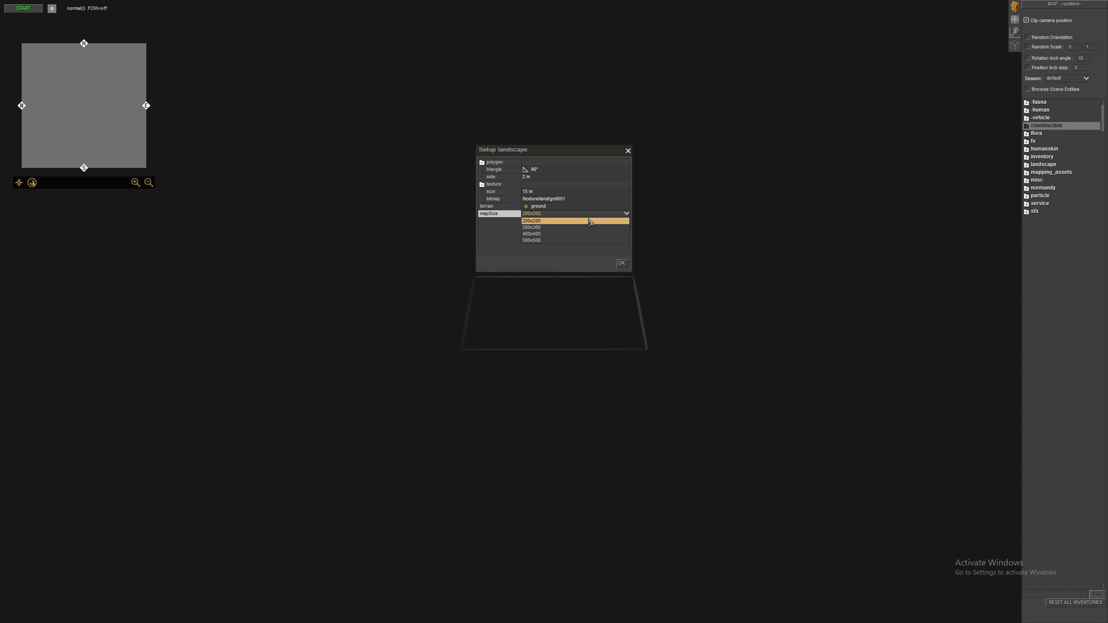
left_click(519, 243)
left_click(560, 207)
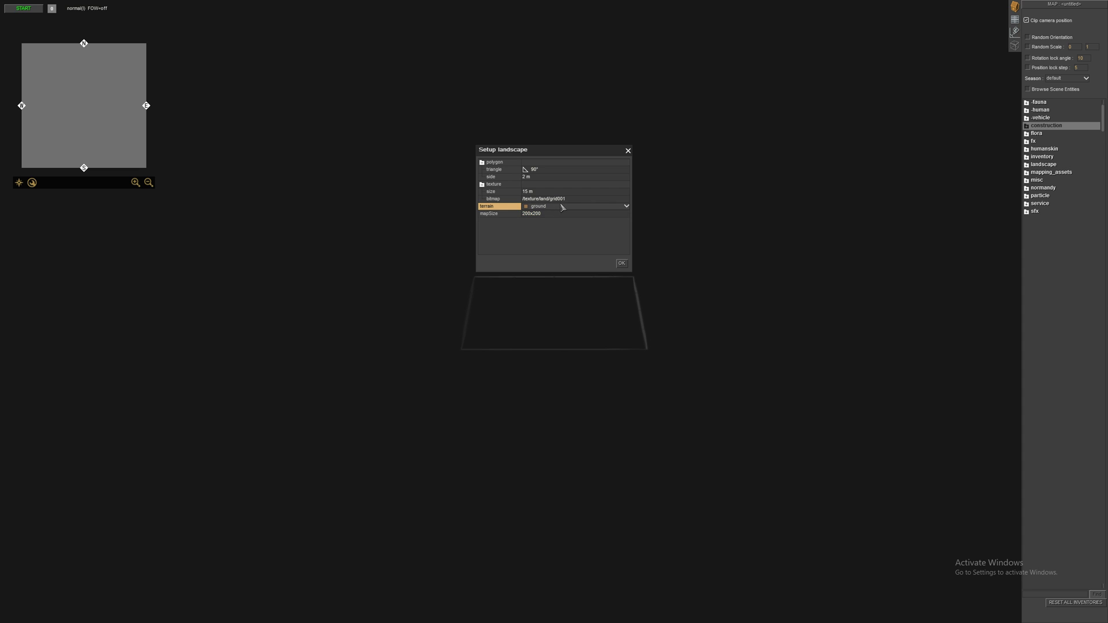
left_click(626, 206)
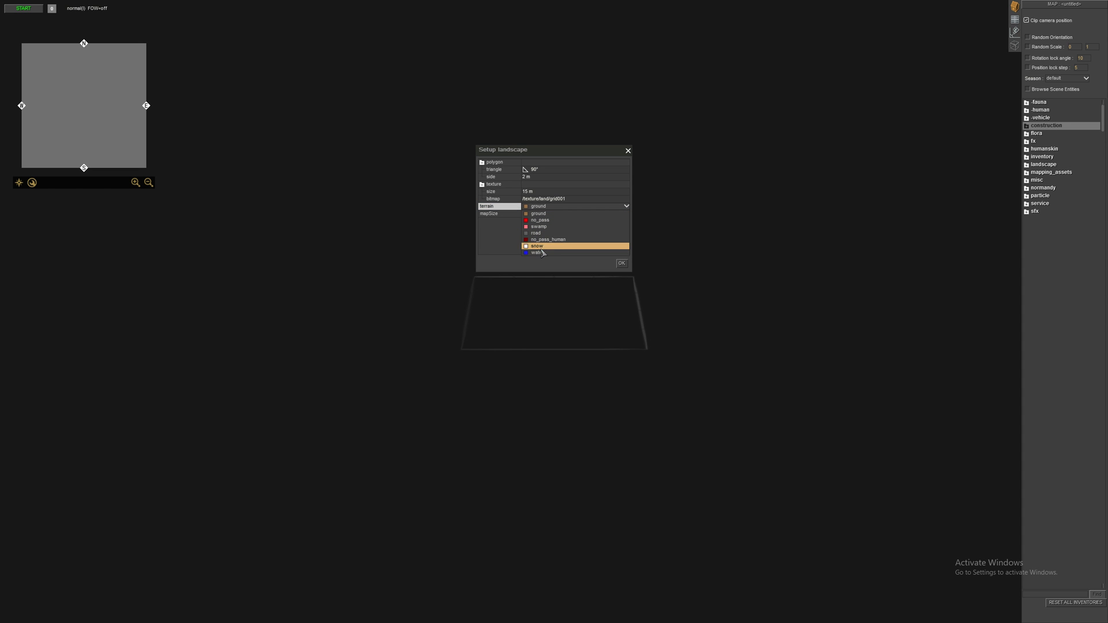
left_click(487, 241)
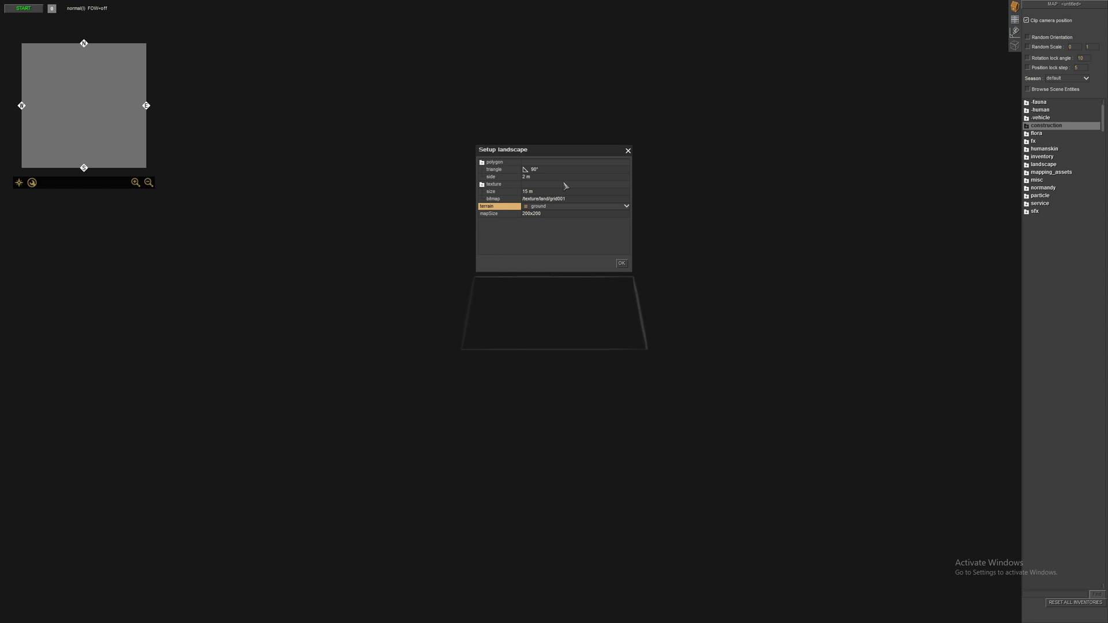
Go through the polygon, texture, terrain and map size entries of the landscape setup.
left_click(552, 163)
key("Down")
key("Down")
key("Down")
key("Down")
key("Down")
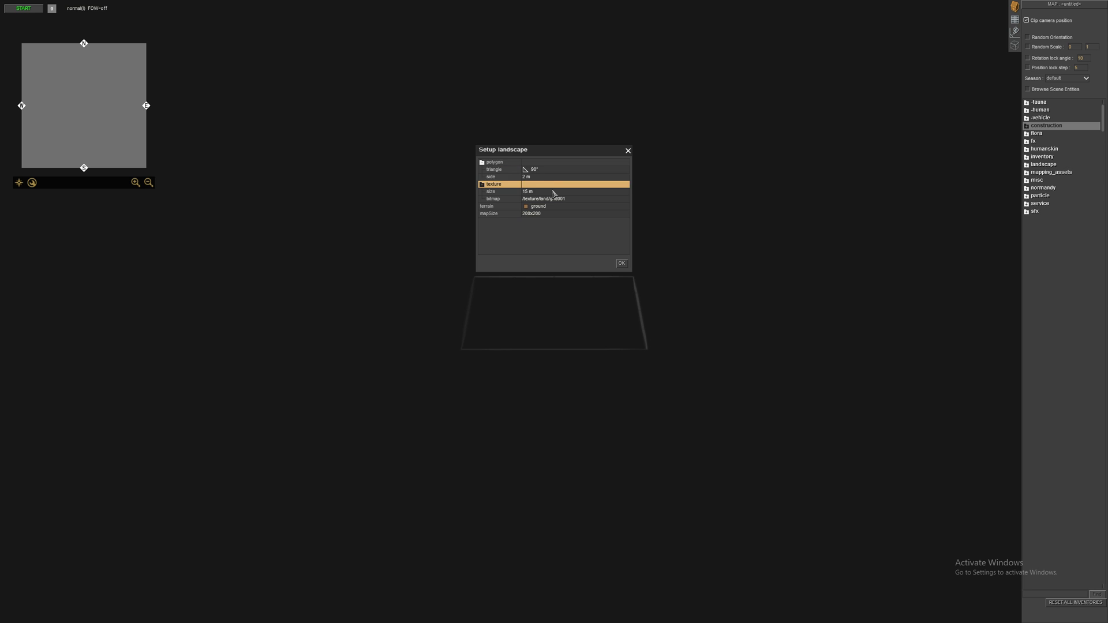
key("Down")
key("Down")
left_click_drag(568, 152, 567, 150)
left_click_drag(567, 150, 569, 150)
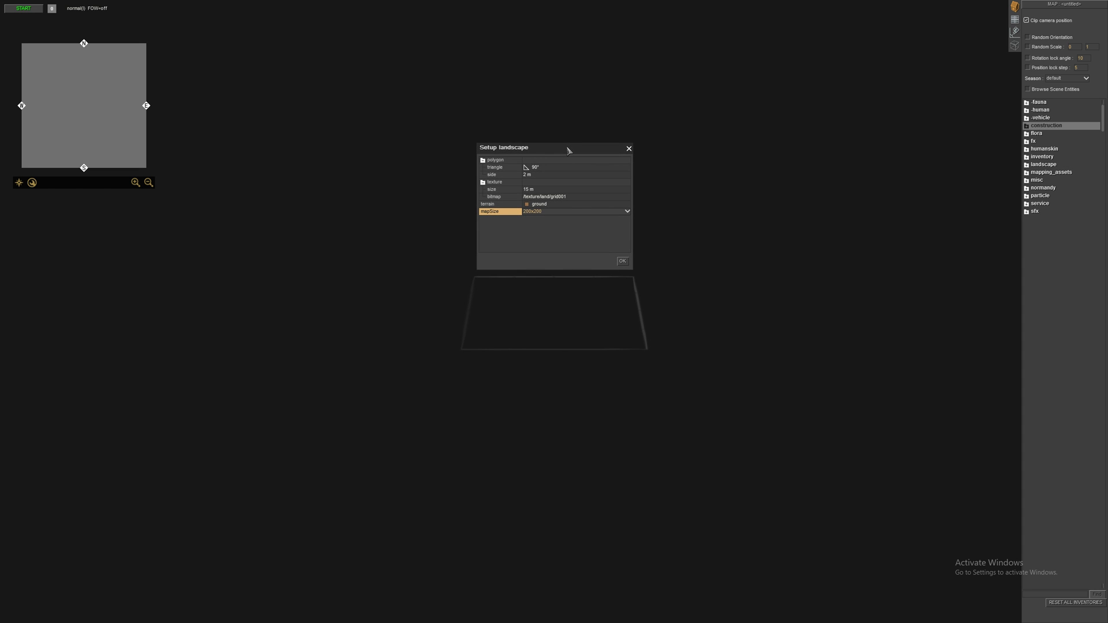
Create the landscape with ground terrain, keeping the map size at 200x200.
left_click(627, 213)
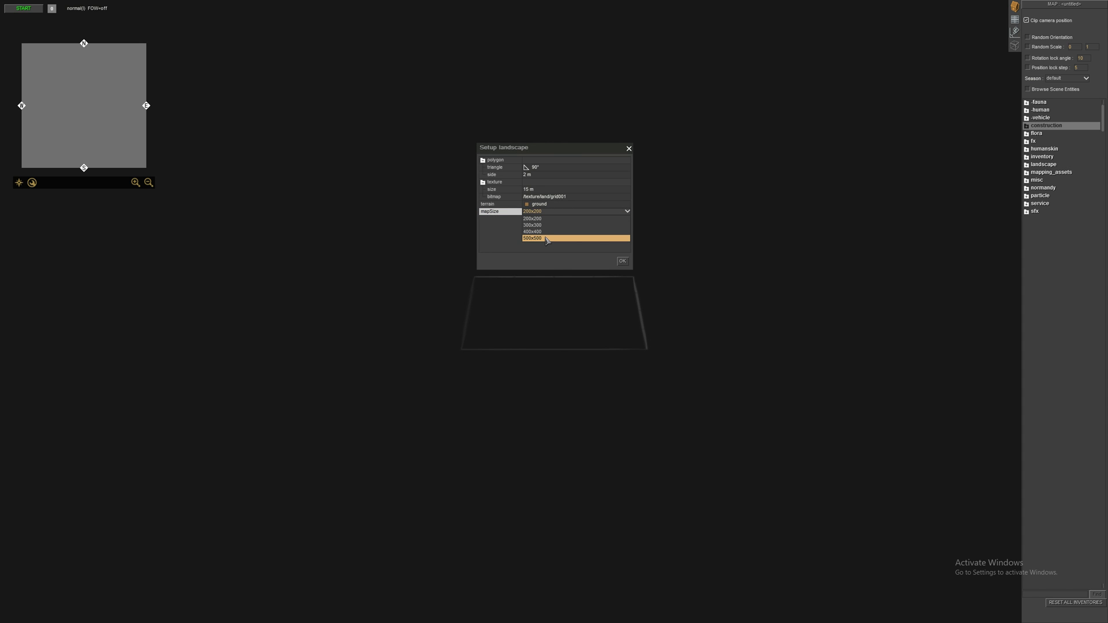
left_click(512, 219)
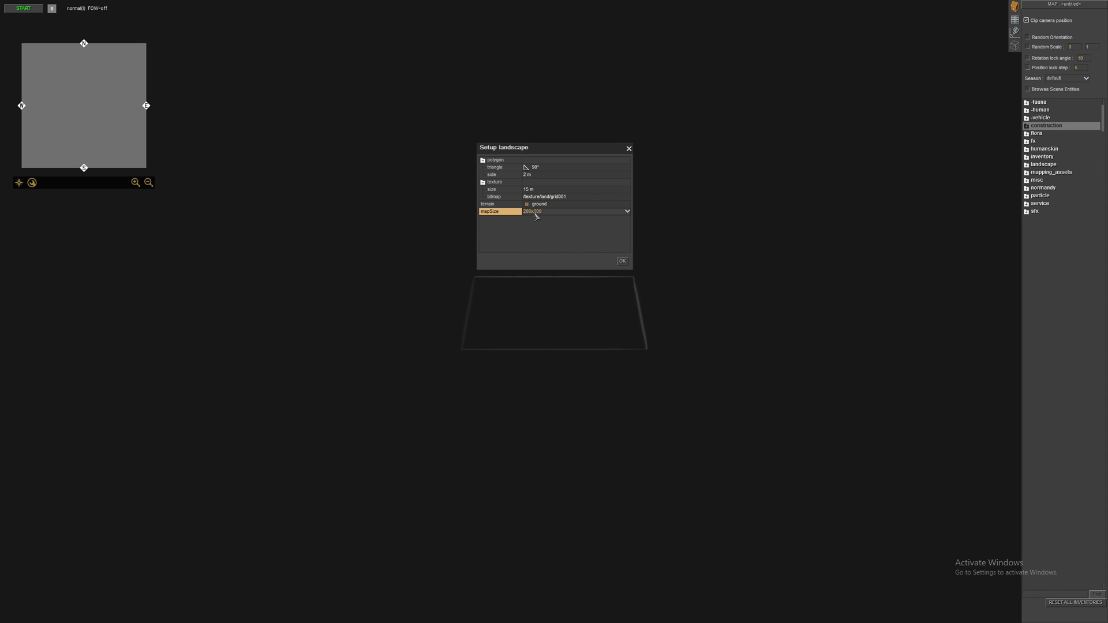
left_click(622, 263)
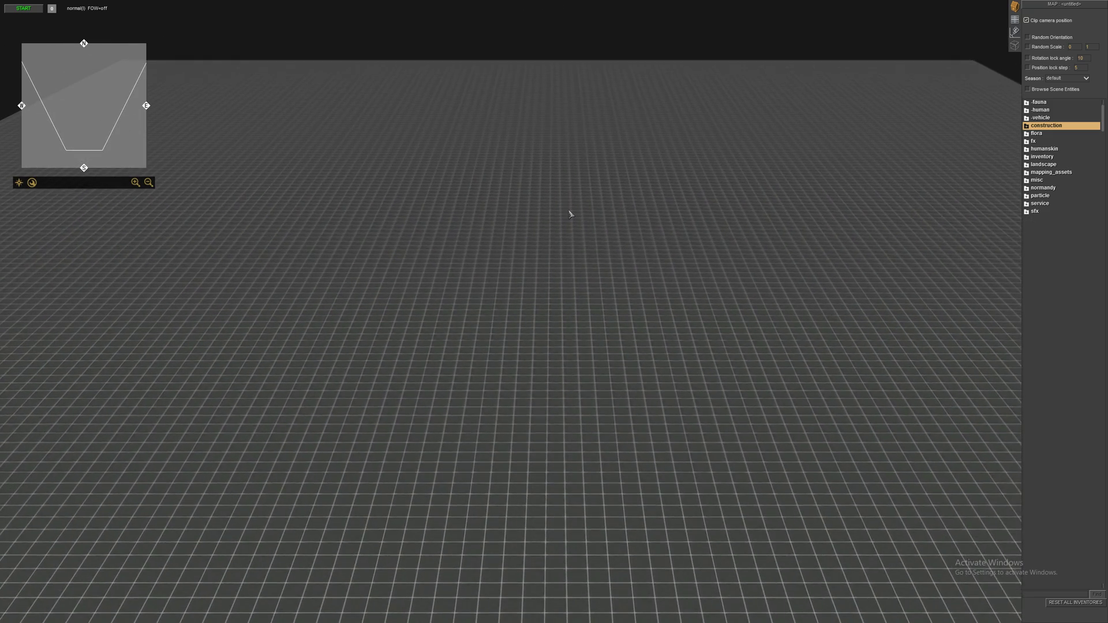
Look over the new landscape grid and shrink the minimap by one size.
scroll(571, 214, "up", 3)
scroll(549, 234, "down", 2)
scroll(547, 214, "up", 4)
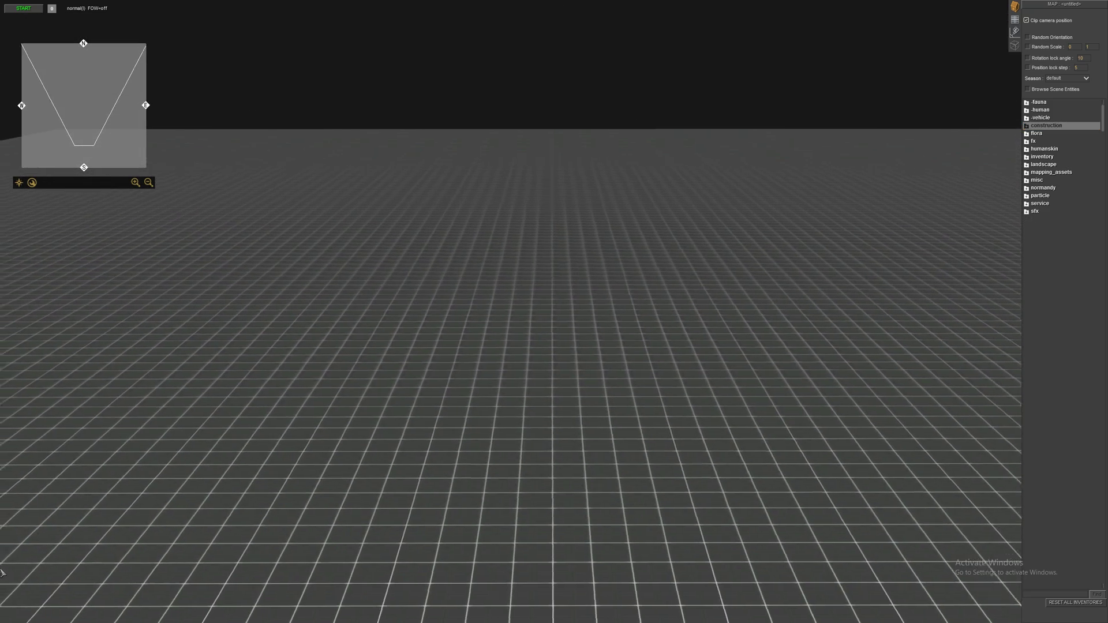
middle_click_drag(433, 318, 374, 293)
middle_click_drag(434, 130, 407, 150)
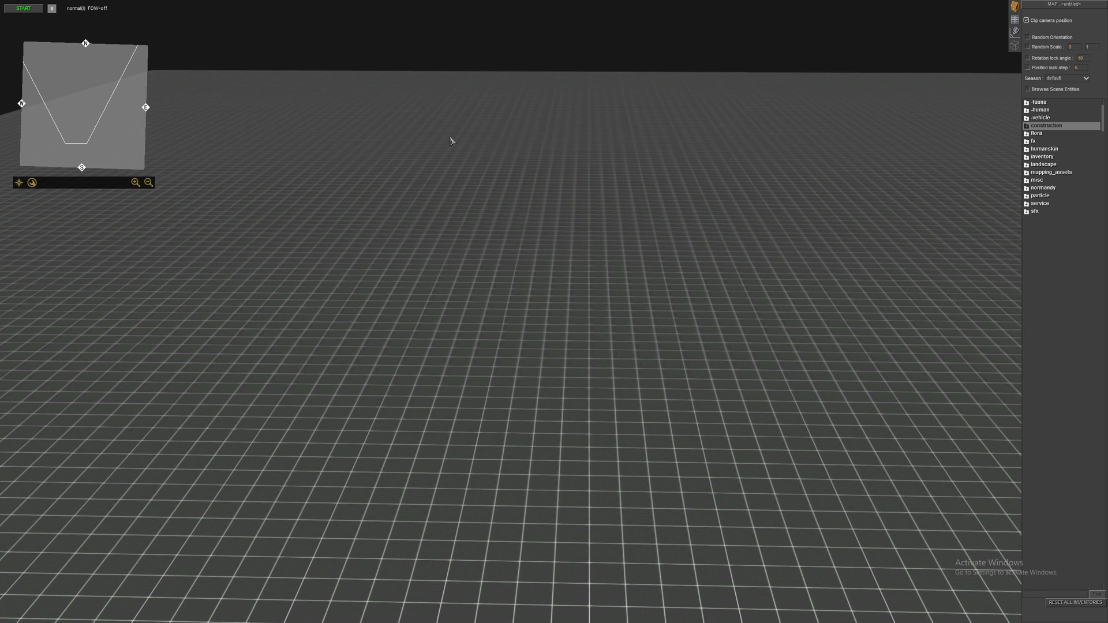
left_click(148, 183)
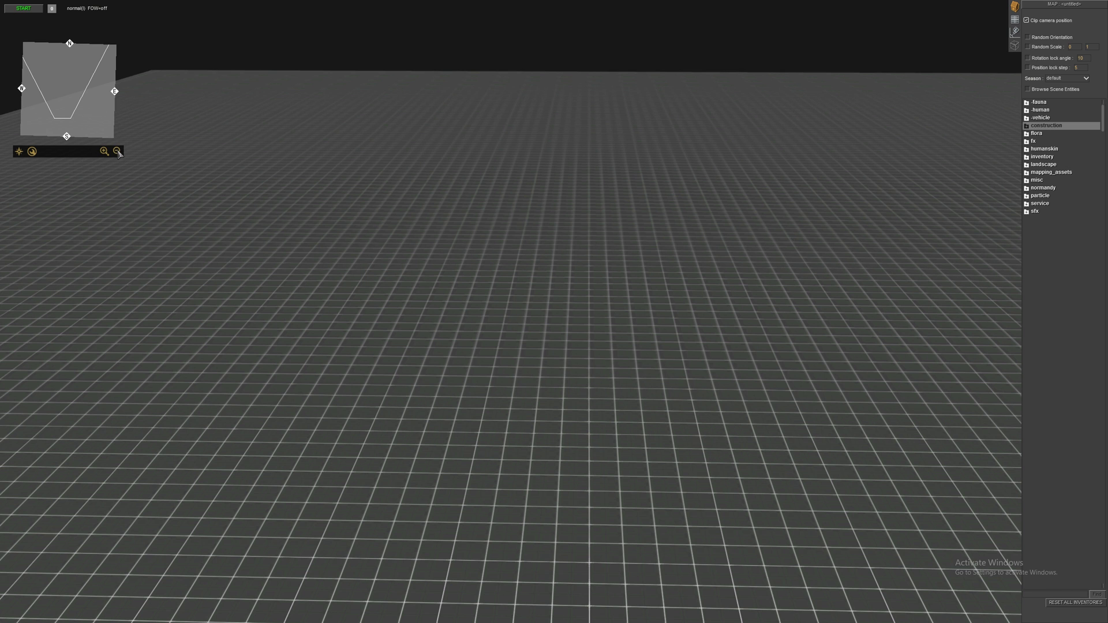
middle_click_drag(346, 153, 185, 177)
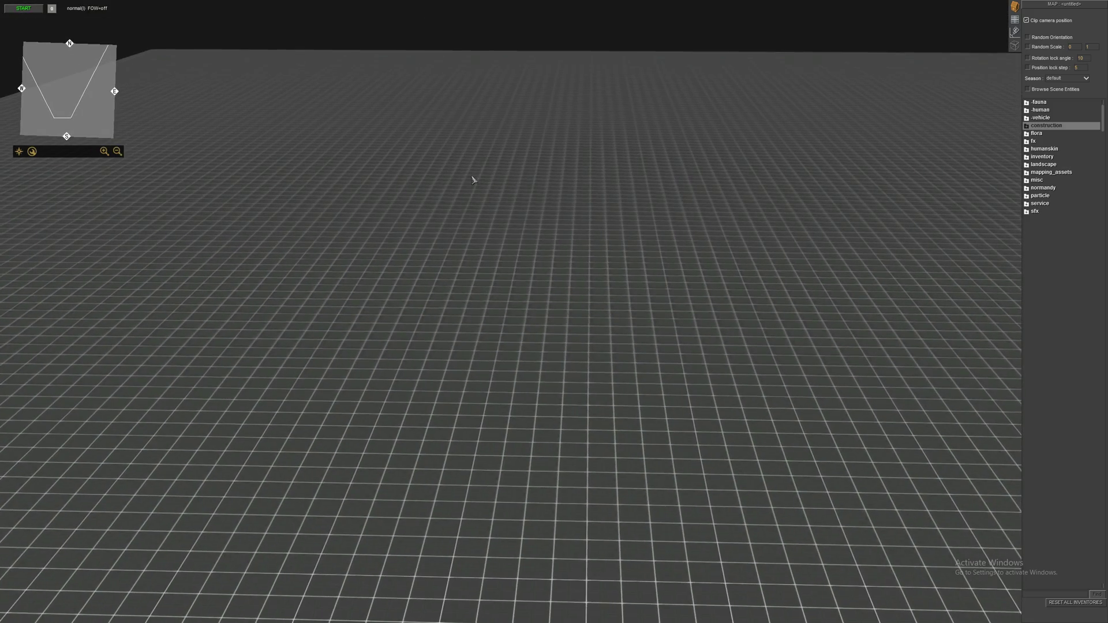
middle_click_drag(511, 175, 523, 166)
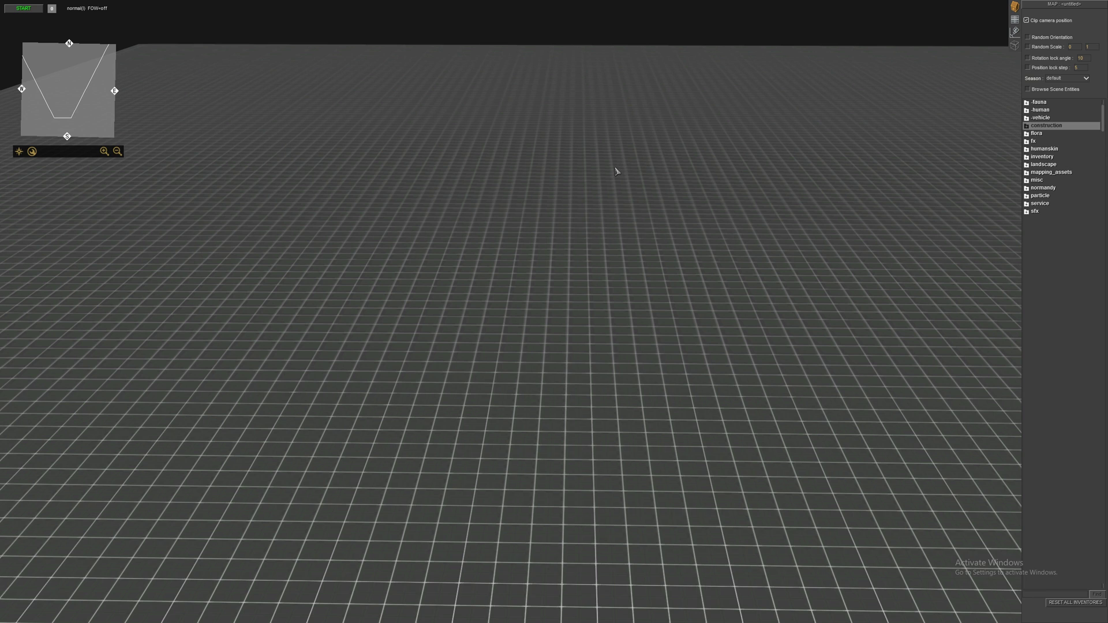
Place a chicken_house1 and a chicken_house5 from the rural construction buildings on the map.
left_click(1049, 126)
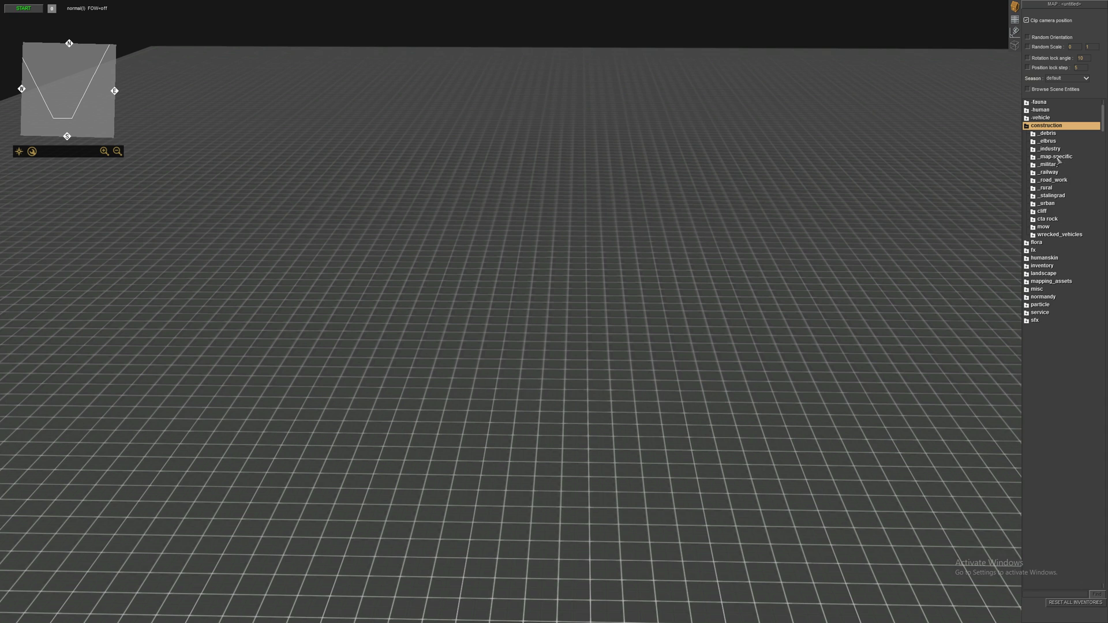
left_click(1053, 190)
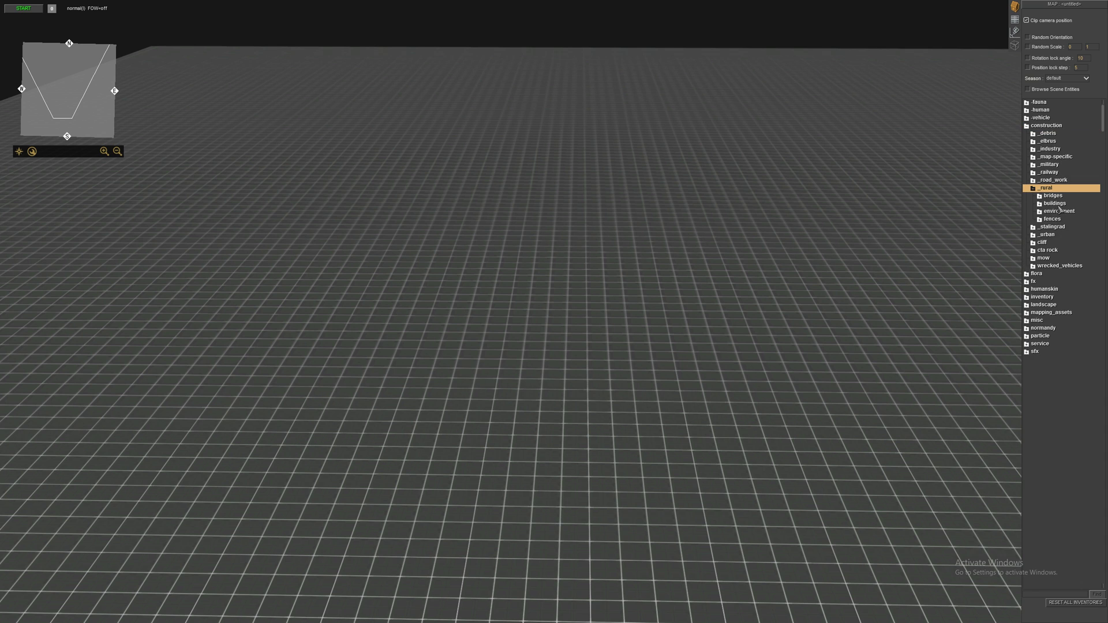
left_click(1056, 204)
left_click(1063, 383)
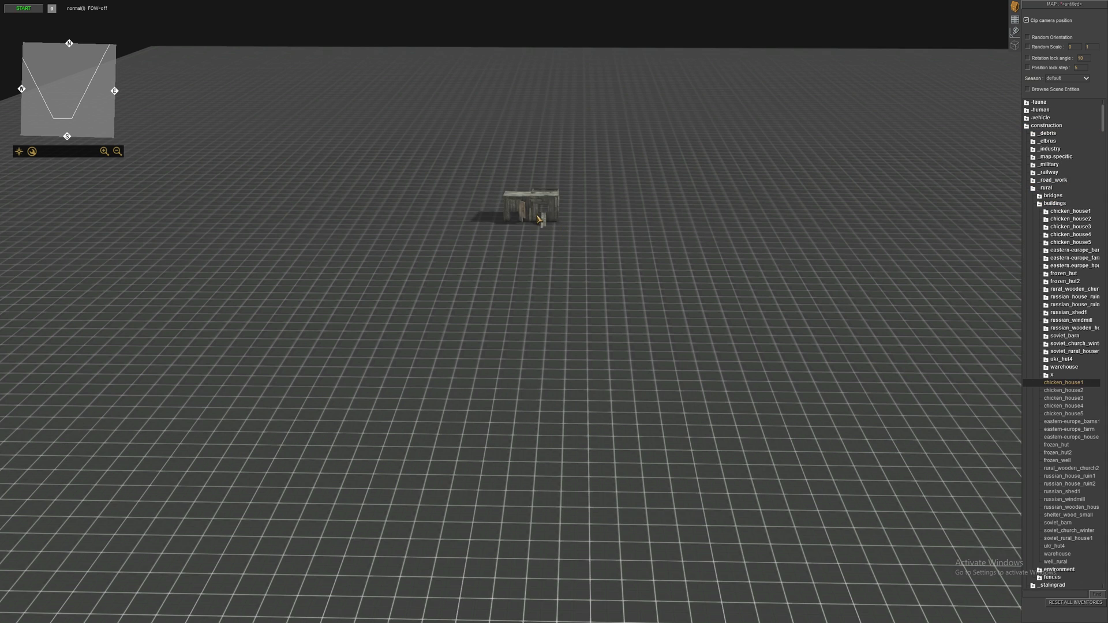
left_click(540, 220)
left_click(1063, 414)
left_click(726, 270)
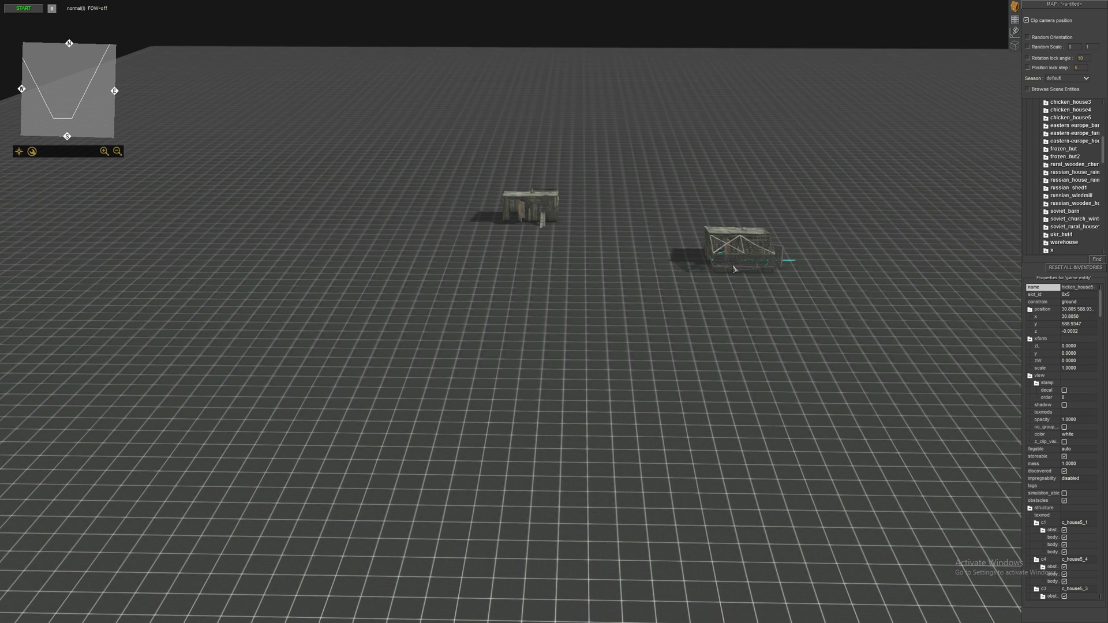
middle_click_drag(726, 270, 796, 280)
left_click(781, 297)
Place a frozen_well from the rural buildings and move it between the two chicken houses.
left_click(1059, 461)
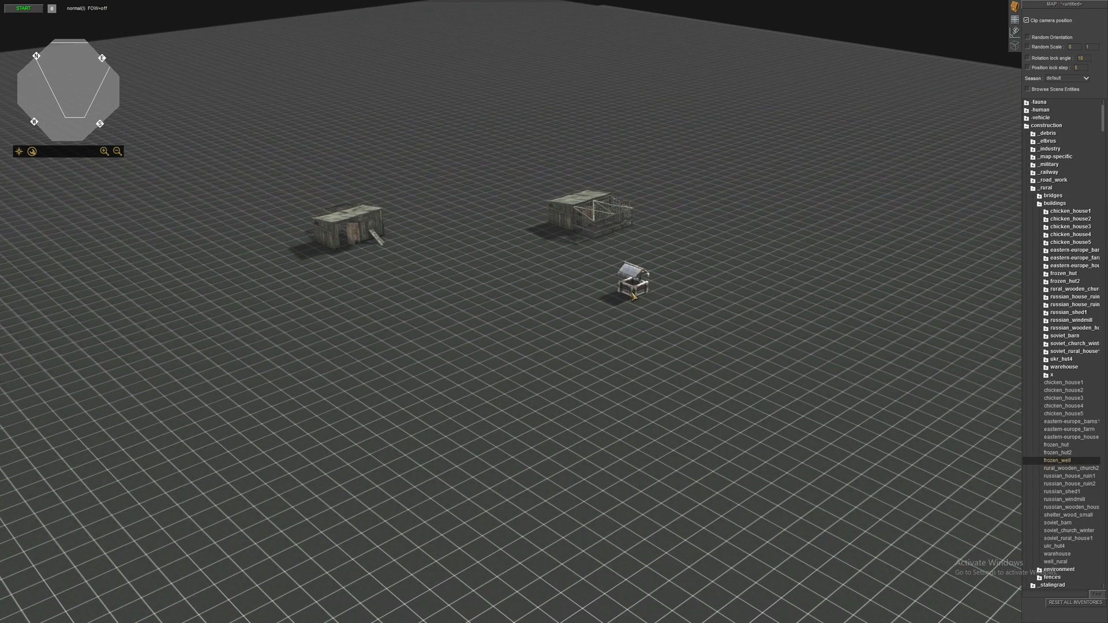
left_click(634, 298)
left_click_drag(634, 294, 499, 272)
left_click(698, 369)
left_click(1068, 538)
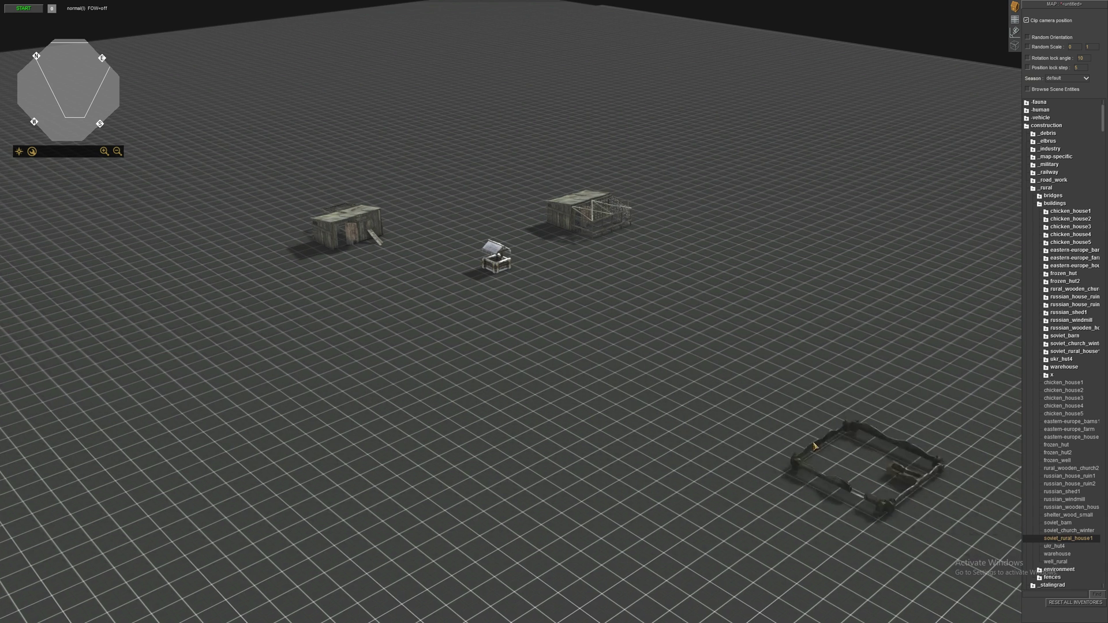
left_click(704, 223)
left_click_drag(704, 222, 698, 176)
middle_click_drag(697, 175, 655, 231)
key("Escape")
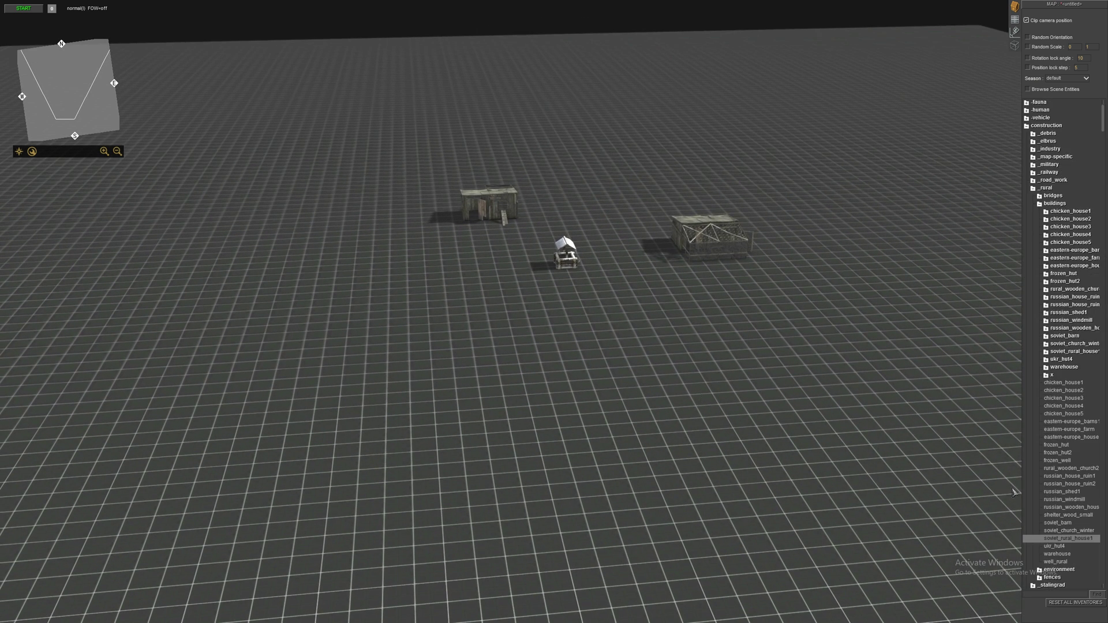
left_click(1068, 538)
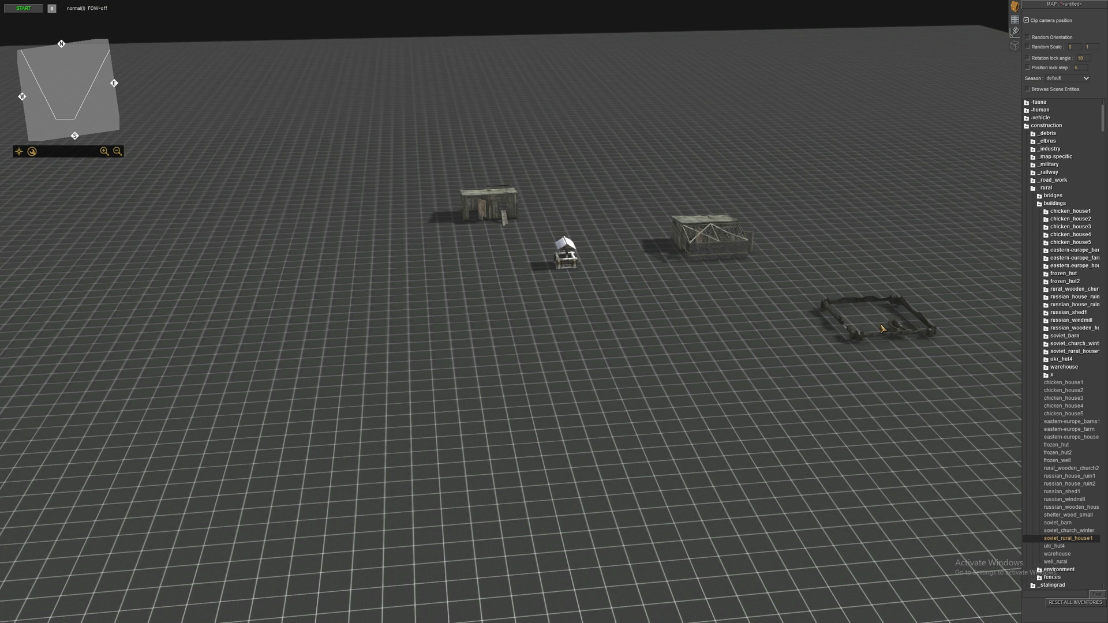
right_click_drag(878, 293, 615, 362)
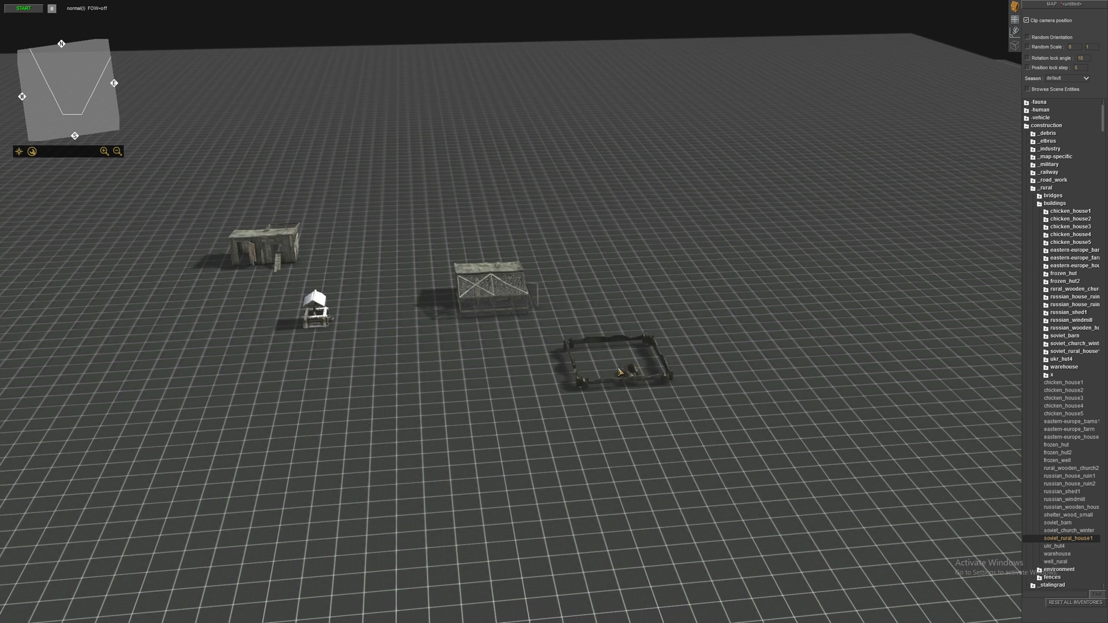
right_click(615, 374)
Select both chicken houses and the well together and delete them from the map.
middle_click_drag(615, 374, 425, 222)
left_click_drag(425, 221, 830, 420)
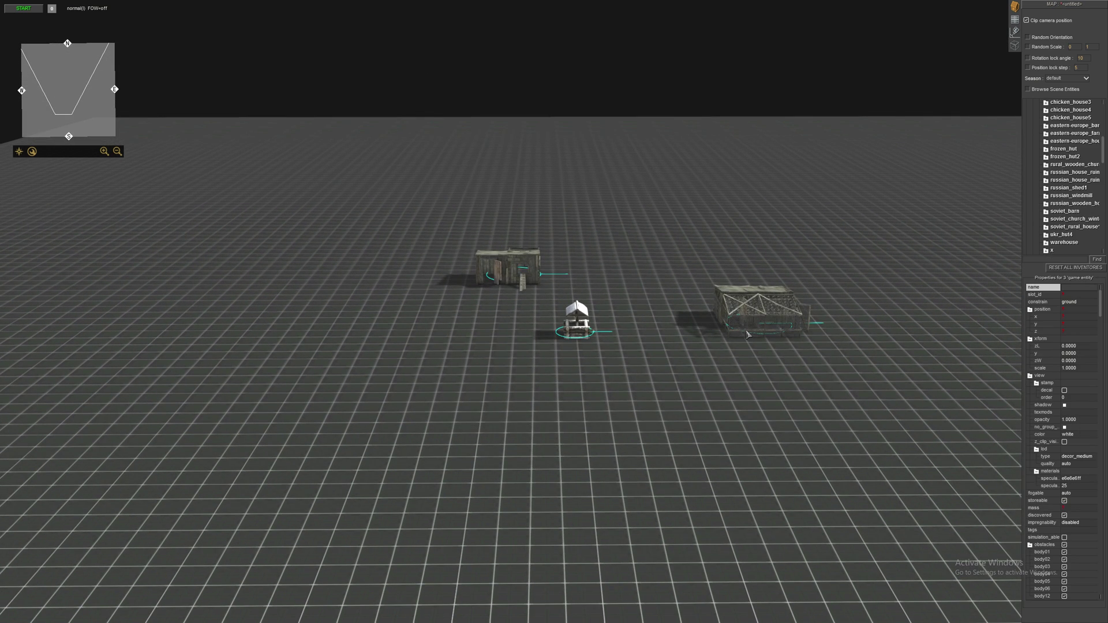
key("Delete")
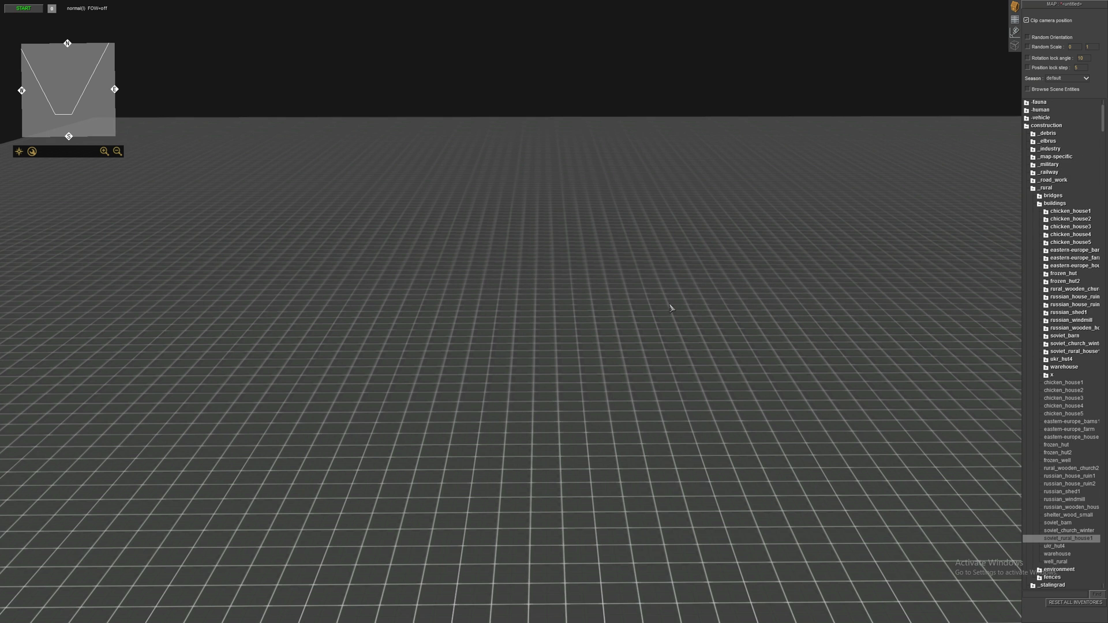
scroll(671, 309, "down", 2)
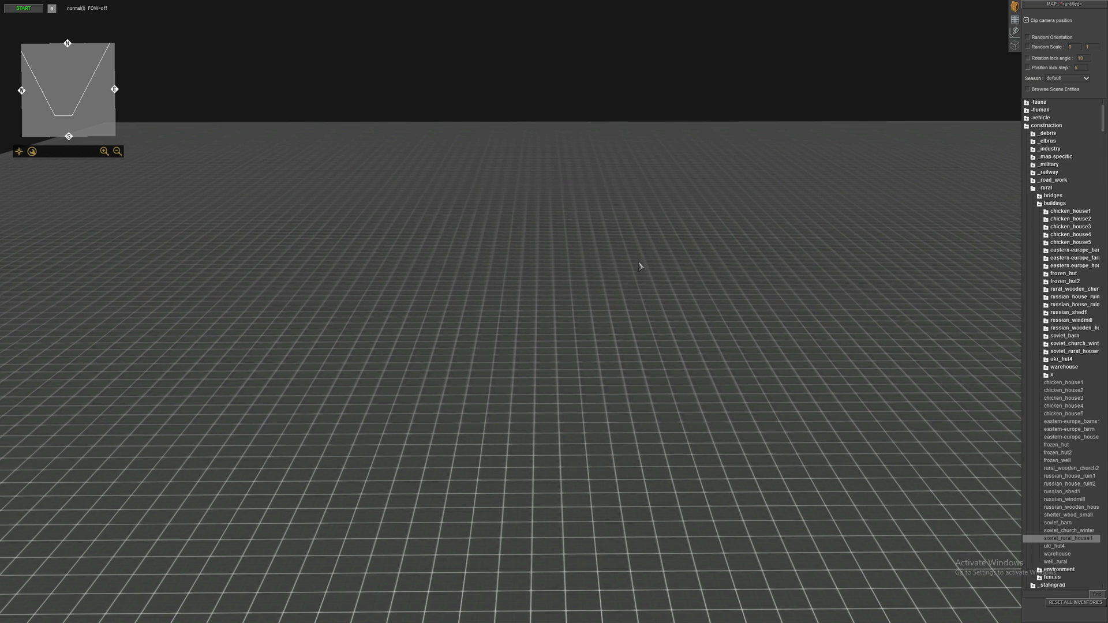
middle_click_drag(640, 265, 637, 273)
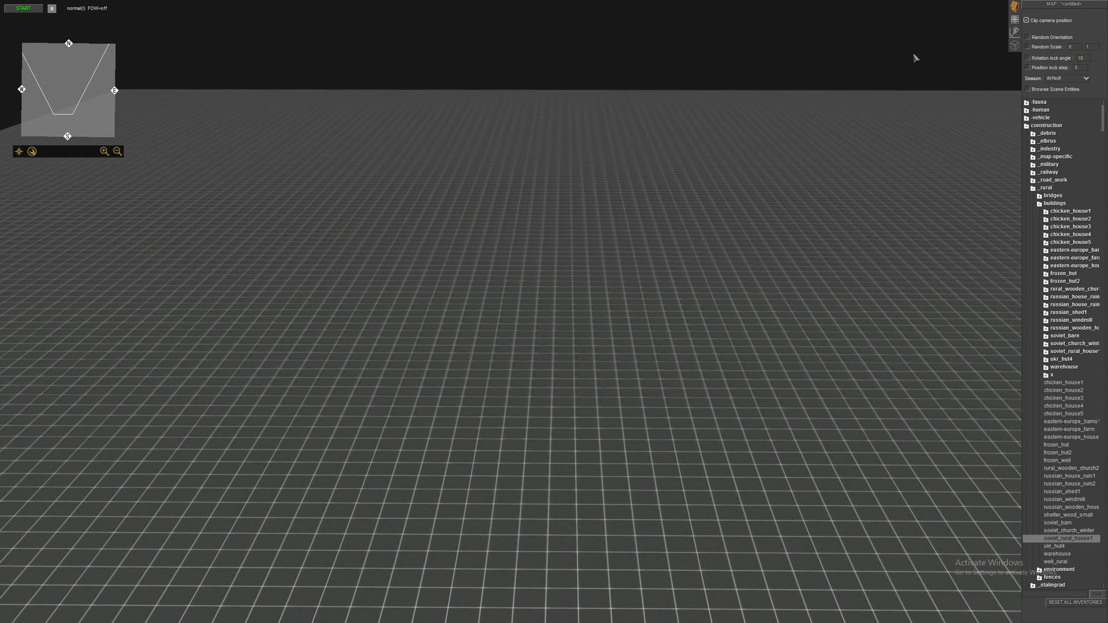
left_click(1087, 492)
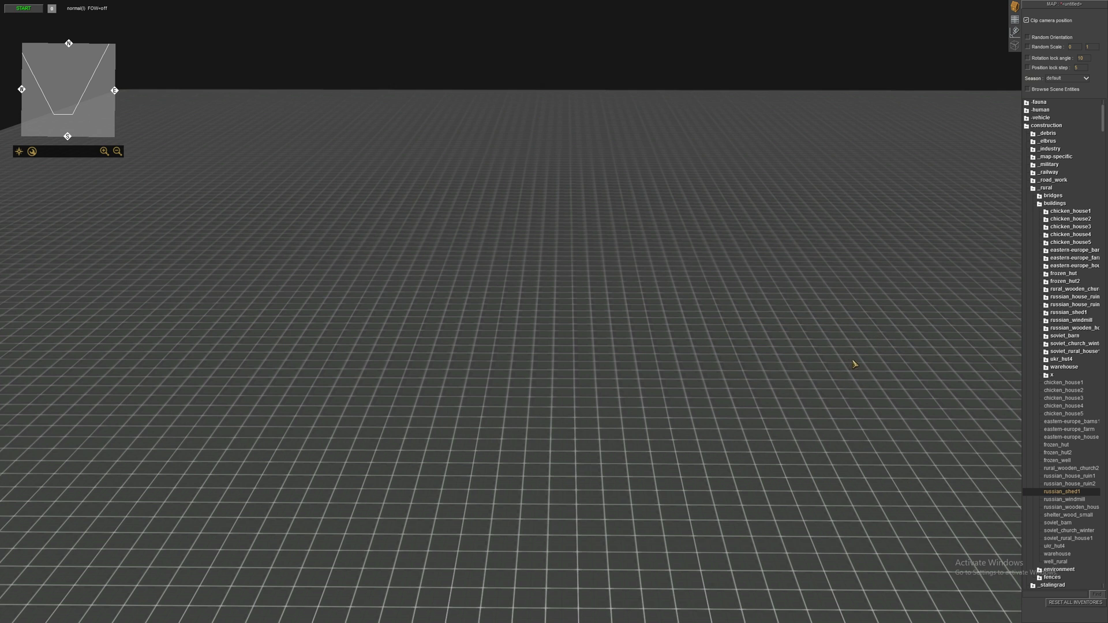
right_click(583, 363)
Switch to terrain height editing and raise low hills in the middle of the visible terrain.
key("2")
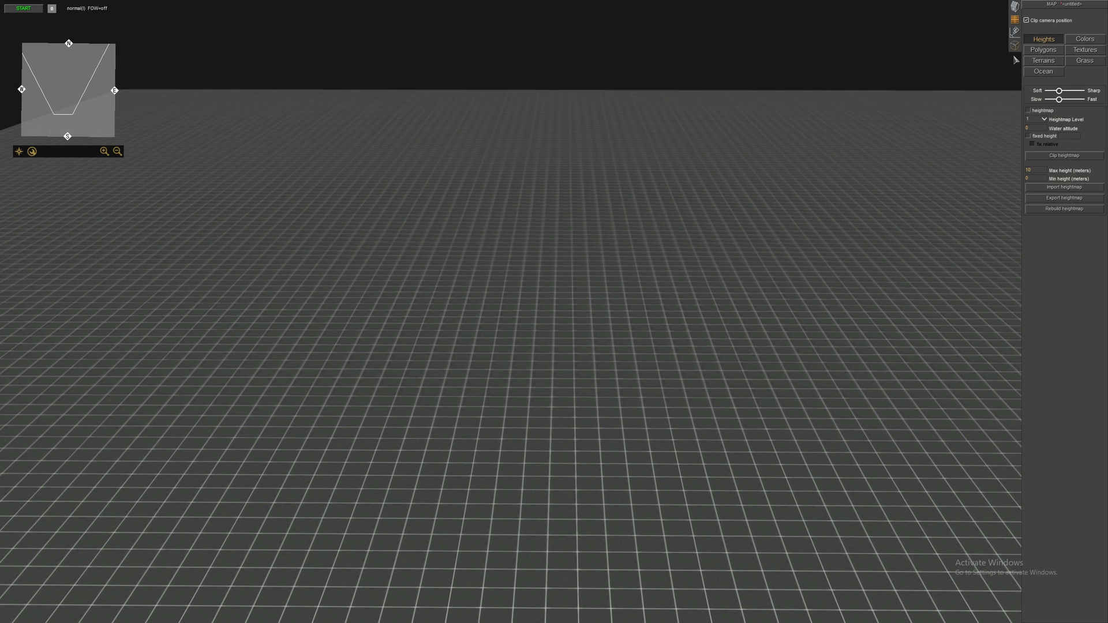
scroll(621, 255, "up", 8)
mouse_move(510, 294)
left_mouse_down()
mouse_move(720, 282)
mouse_move(710, 275)
mouse_move(577, 315)
left_mouse_up()
Examine the raised hills from several distances and angles, and look at the polygon and height editing options.
left_click(1044, 50)
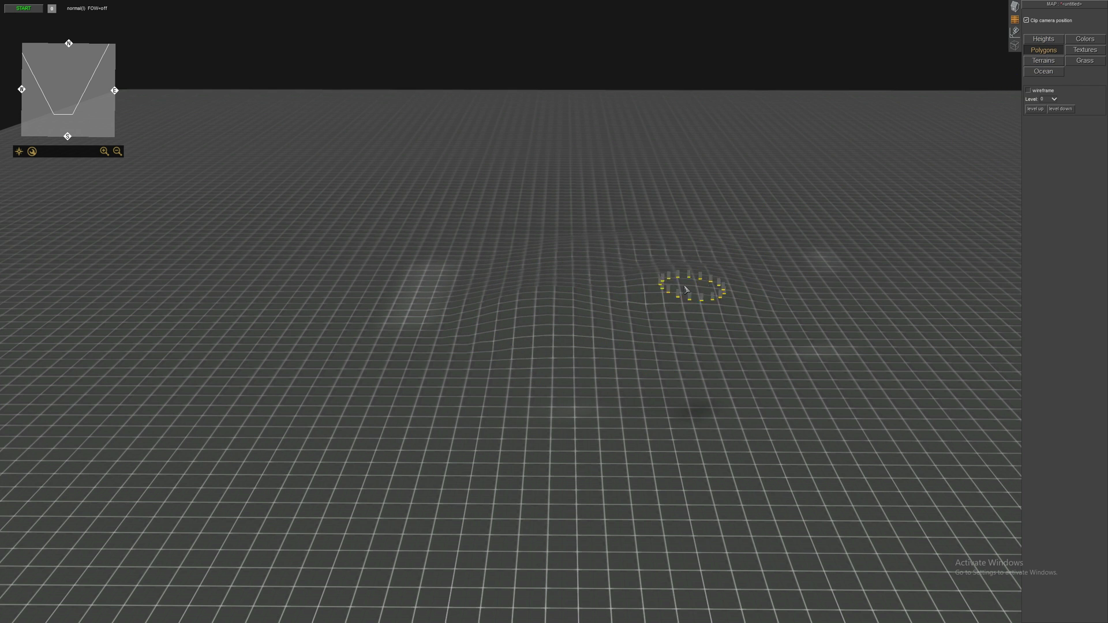
key("Right")
key("Up")
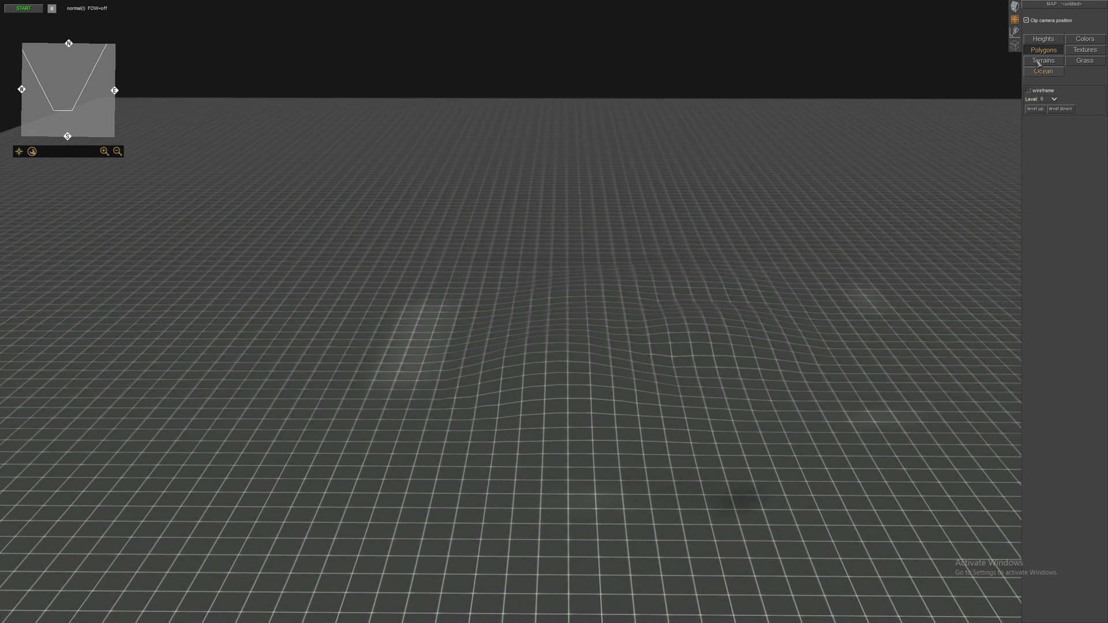
left_click(1041, 42)
middle_click_drag(657, 321, 654, 316)
scroll(654, 319, "down", 5)
mouse_move(635, 391)
middle_mouse_down()
mouse_move(635, 225)
mouse_move(632, 260)
middle_mouse_up()
scroll(632, 260, "up", 4)
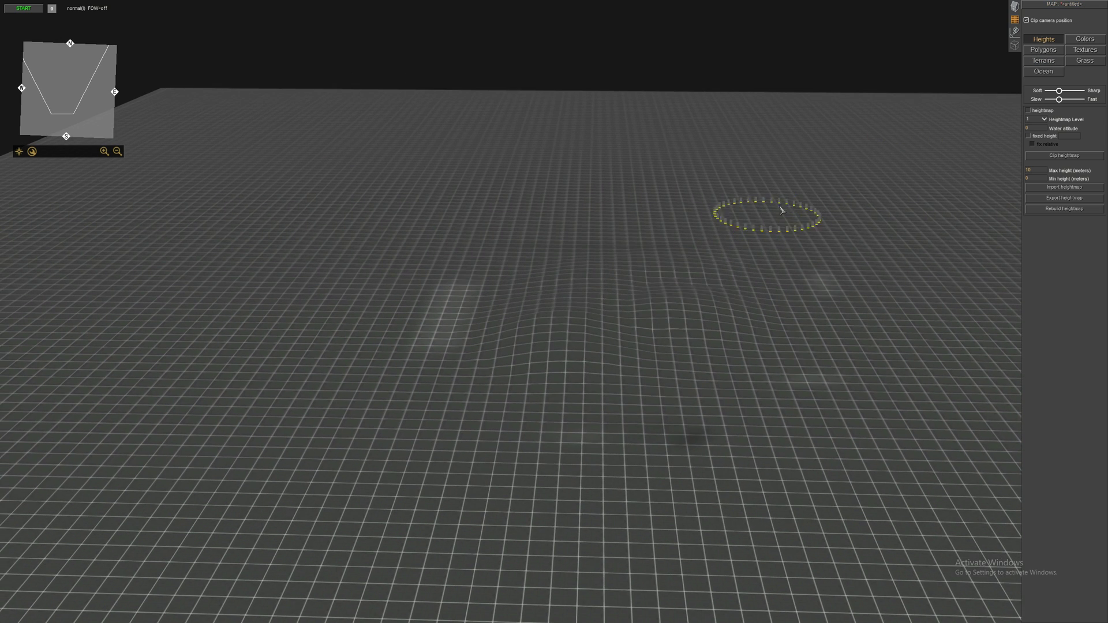
key("Right")
middle_click_drag(670, 220, 675, 225)
key("Left")
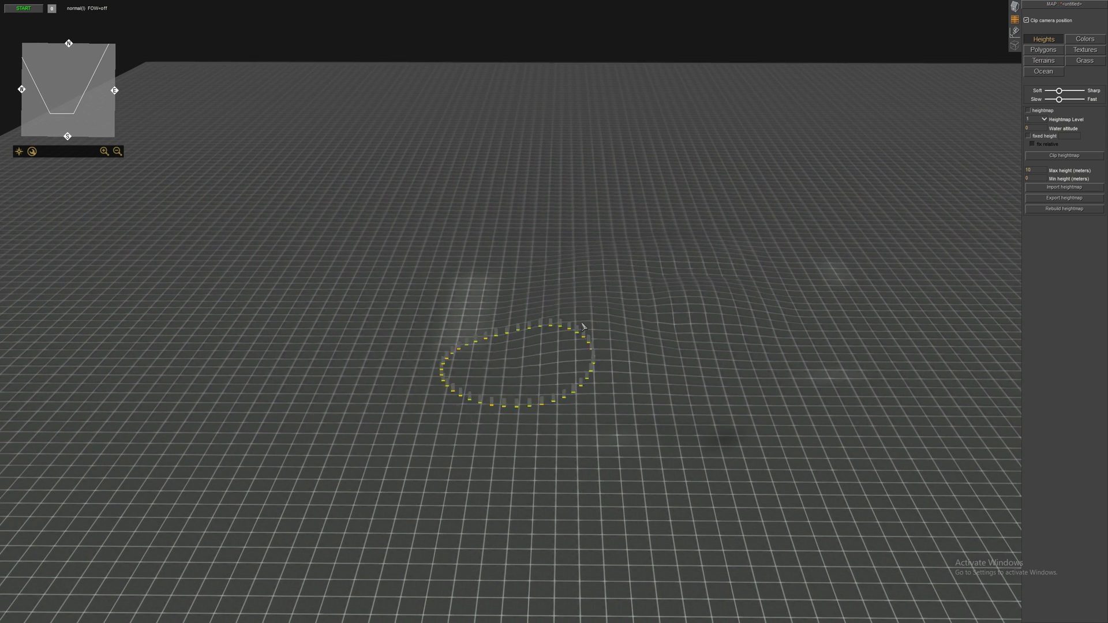
scroll(713, 277, "up", 2)
key("Right")
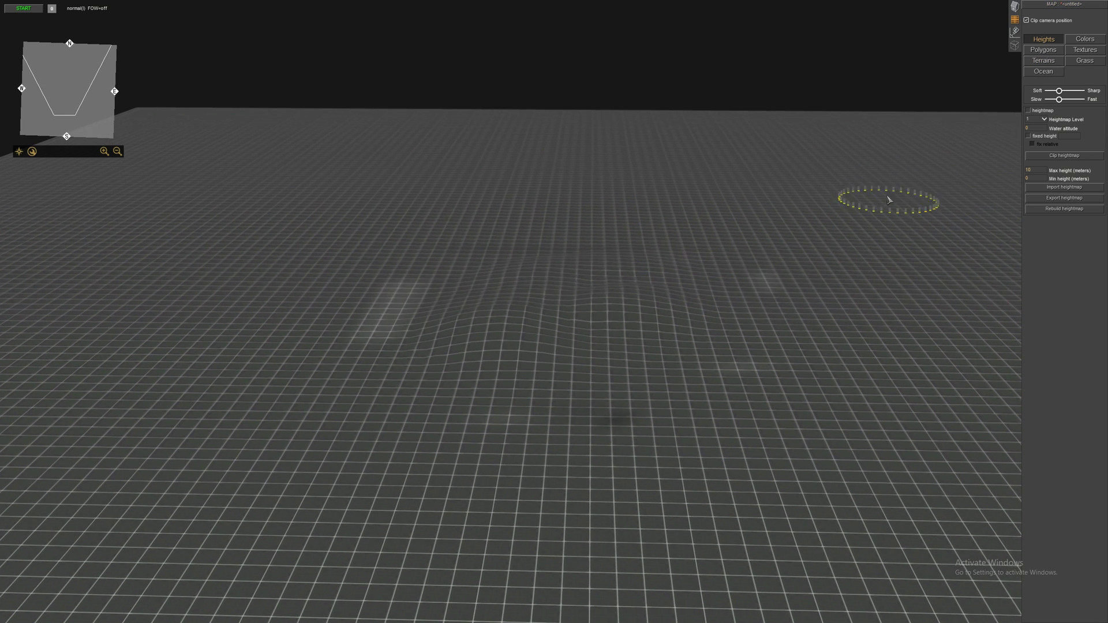
scroll(756, 255, "down", 2)
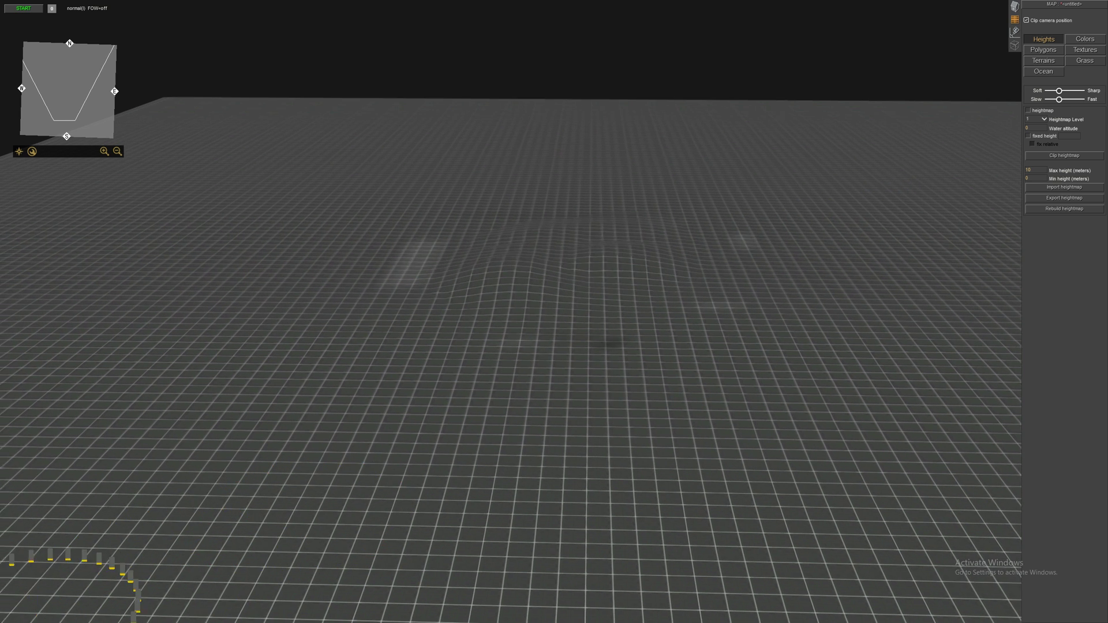
middle_click_drag(600, 271, 605, 297)
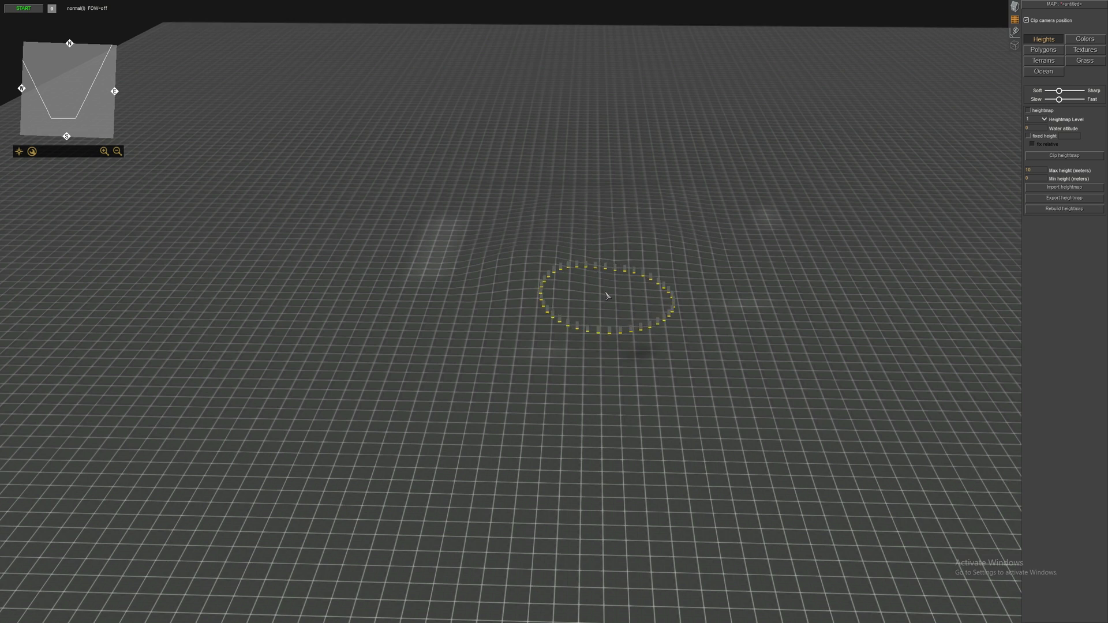
mouse_move(544, 302)
middle_mouse_down()
mouse_move(635, 280)
mouse_move(519, 298)
mouse_move(618, 272)
mouse_move(648, 247)
mouse_move(634, 230)
mouse_move(635, 173)
mouse_move(618, 189)
mouse_move(654, 209)
middle_mouse_up()
scroll(636, 279, "up", 3)
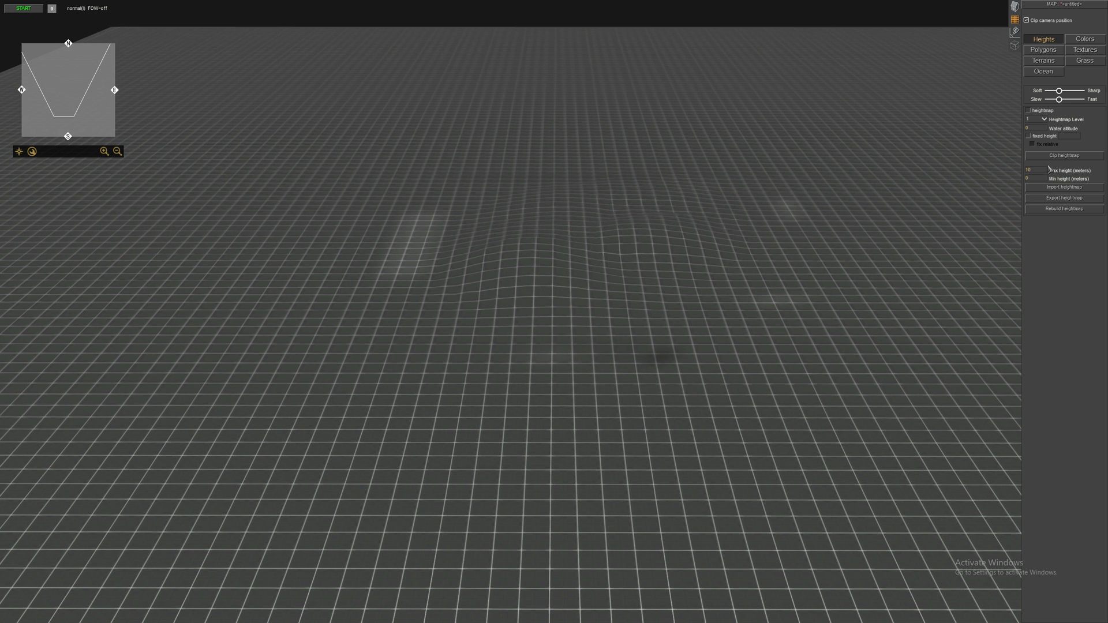
middle_click_drag(662, 248, 649, 241)
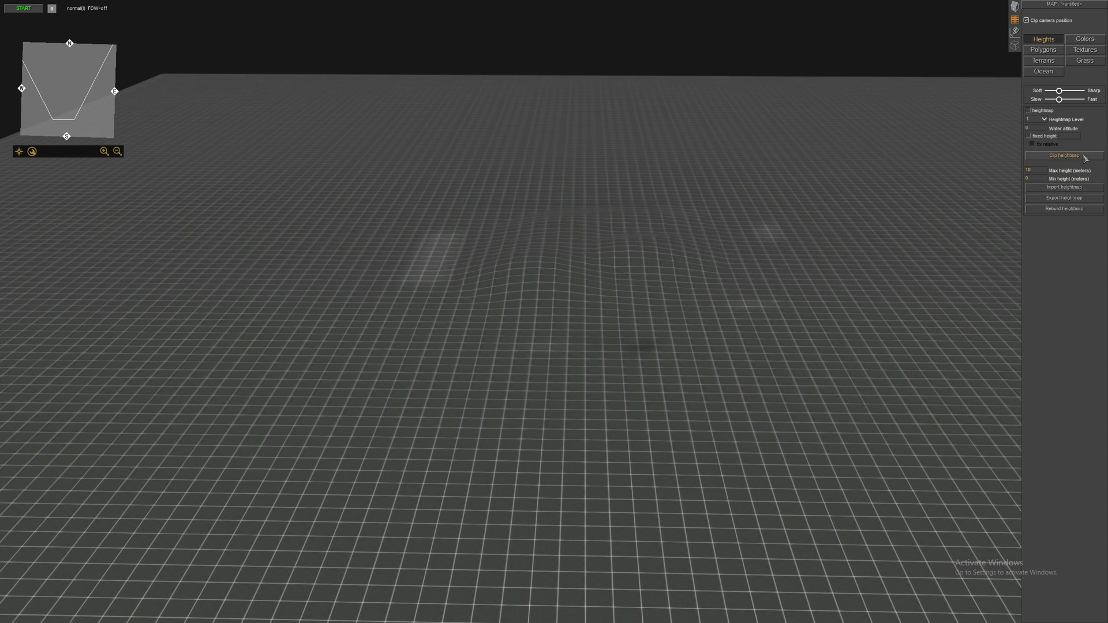
scroll(737, 240, "down", 4)
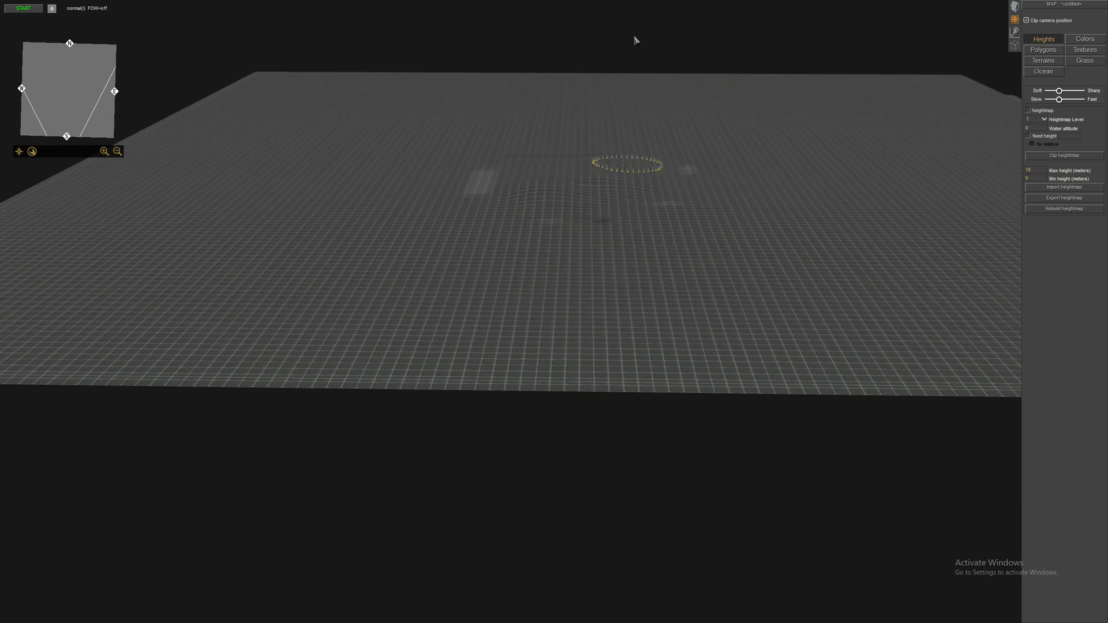
scroll(577, 237, "up", 2)
scroll(594, 251, "up", 3)
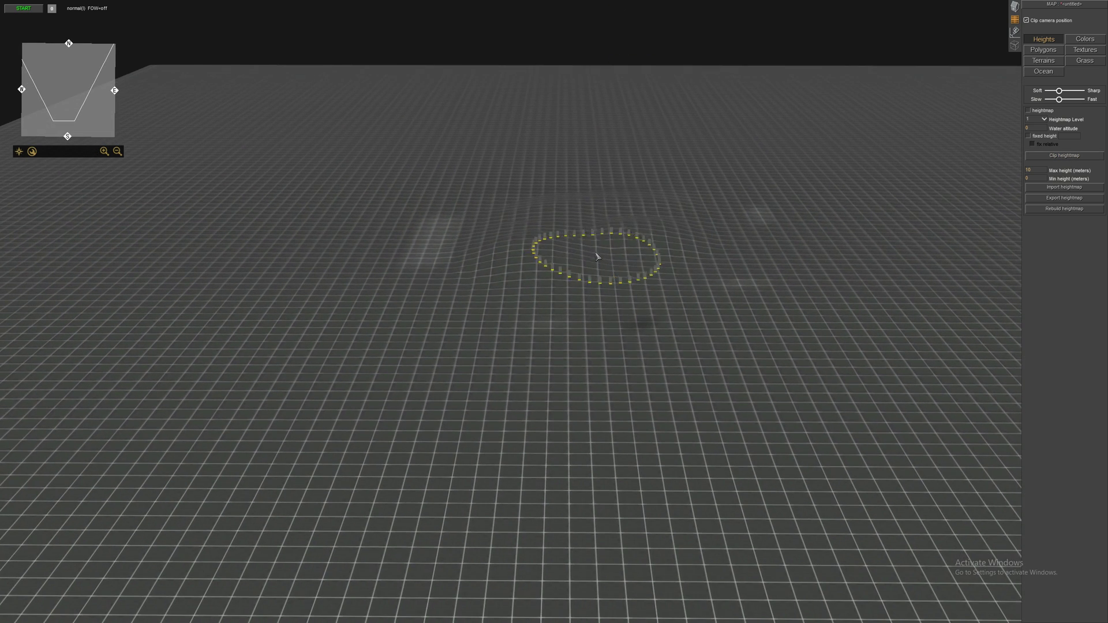
Return to entity editing and save the map under the name "new".
key("F1")
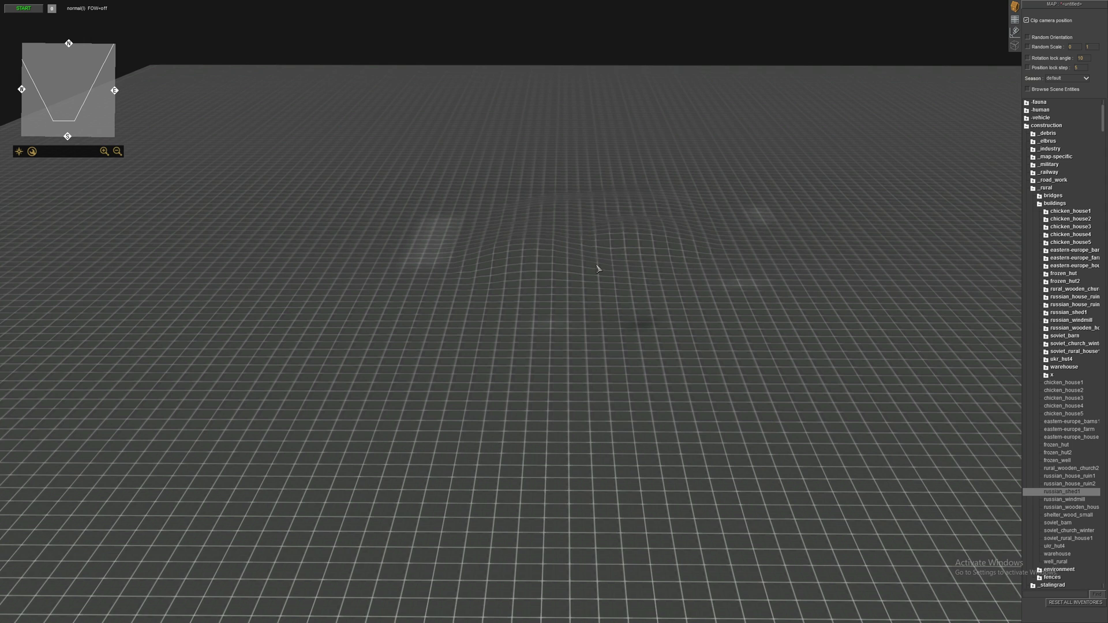
key("Escape")
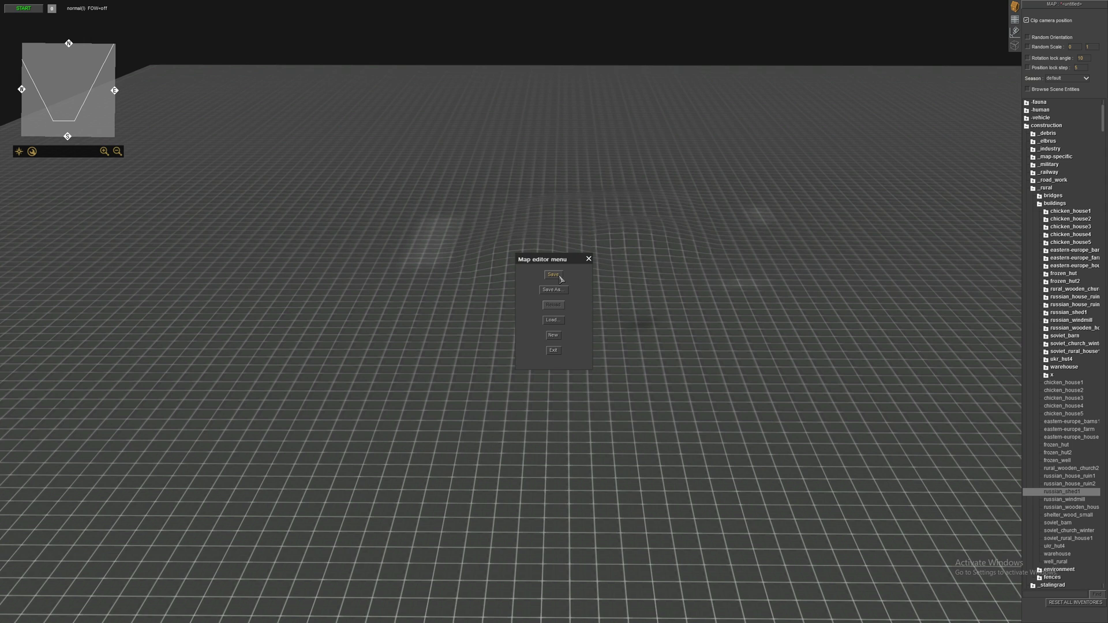
left_click(553, 276)
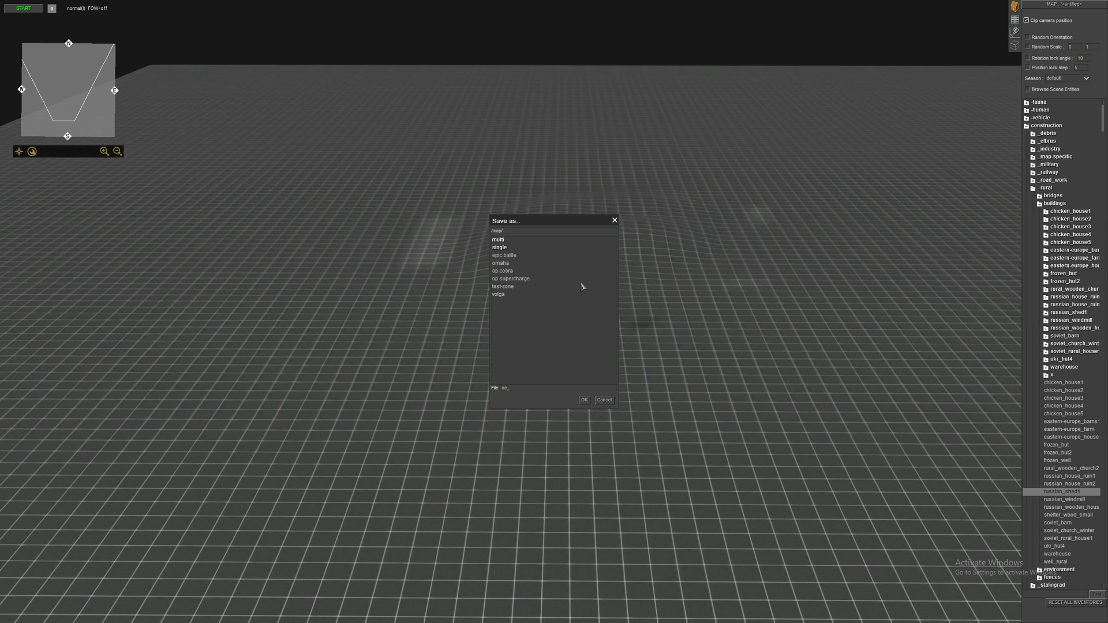
key("Return")
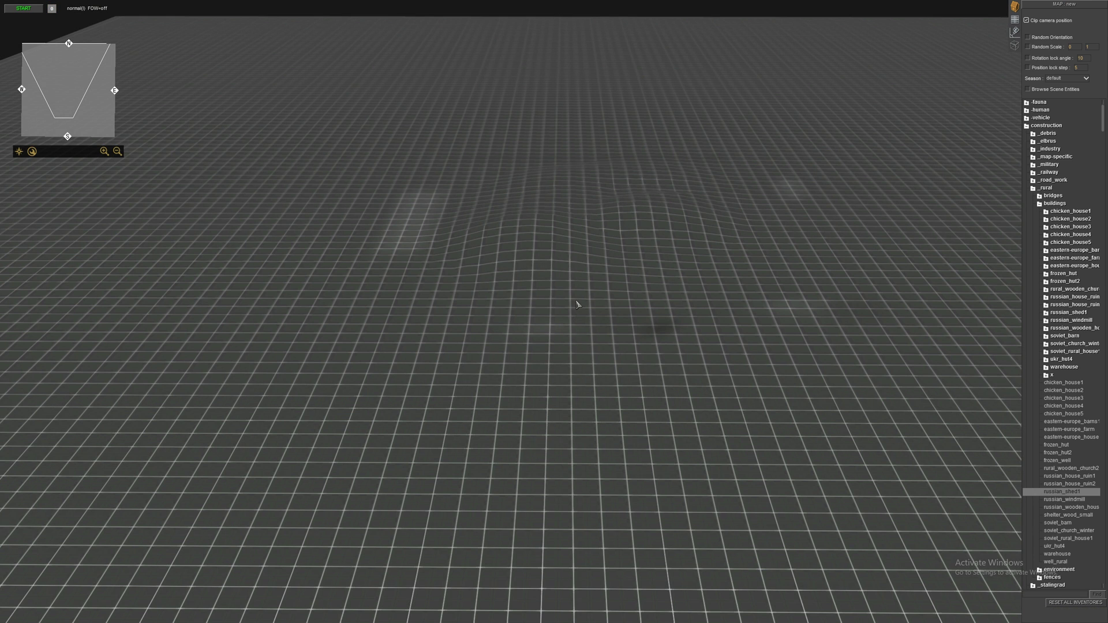
middle_click_drag(566, 321, 566, 303)
scroll(829, 315, "down", 3)
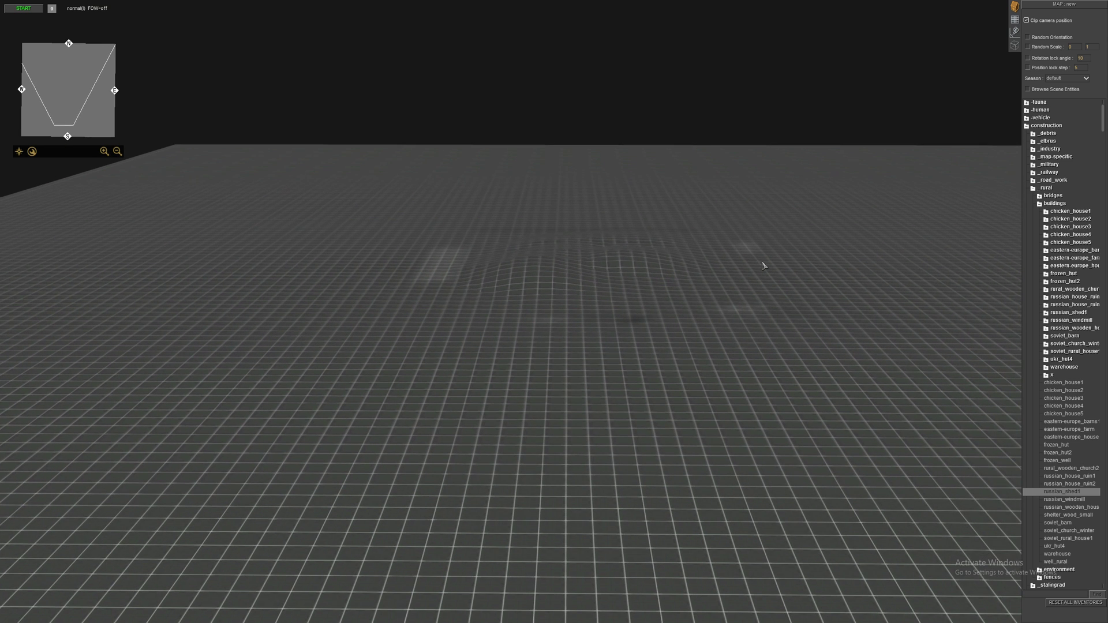
middle_click_drag(720, 213, 723, 235)
left_click(1087, 494)
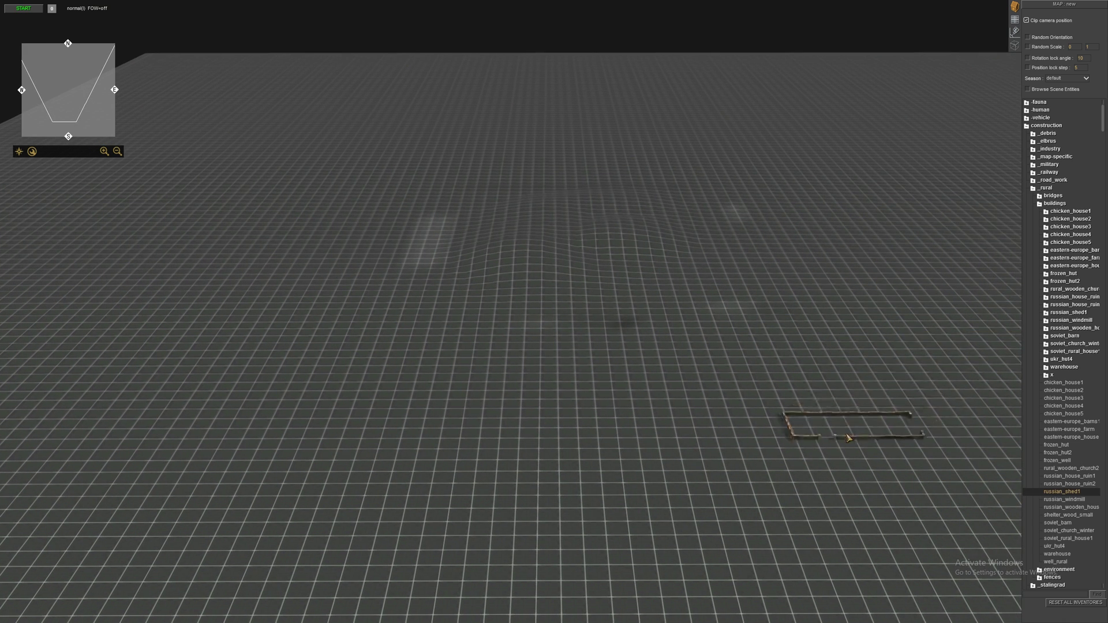
scroll(819, 445, "down", 3)
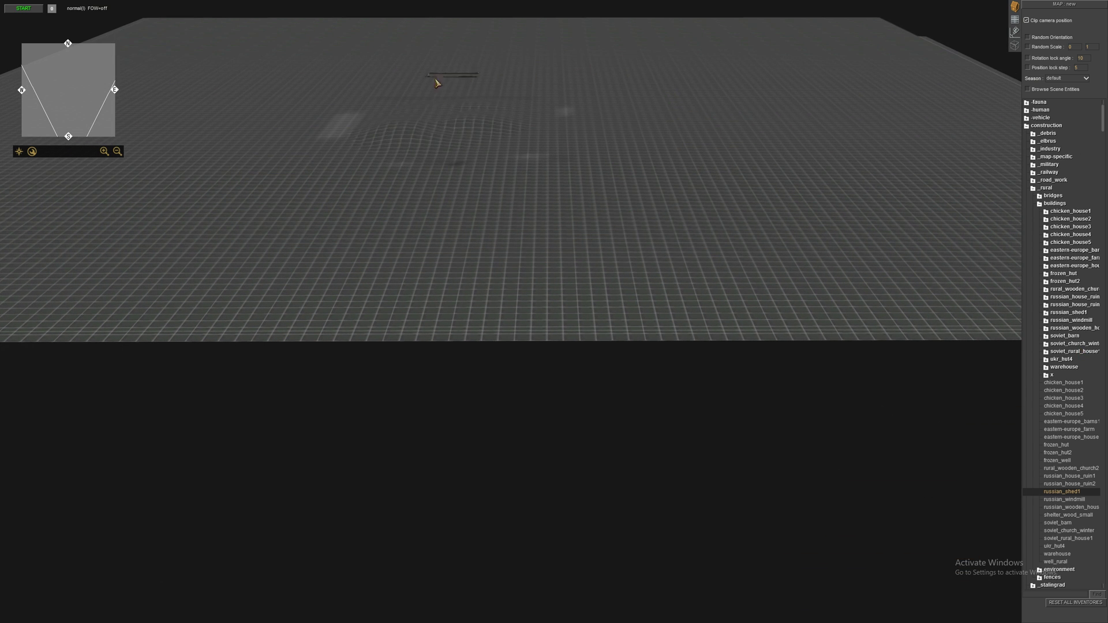
scroll(680, 193, "up", 3)
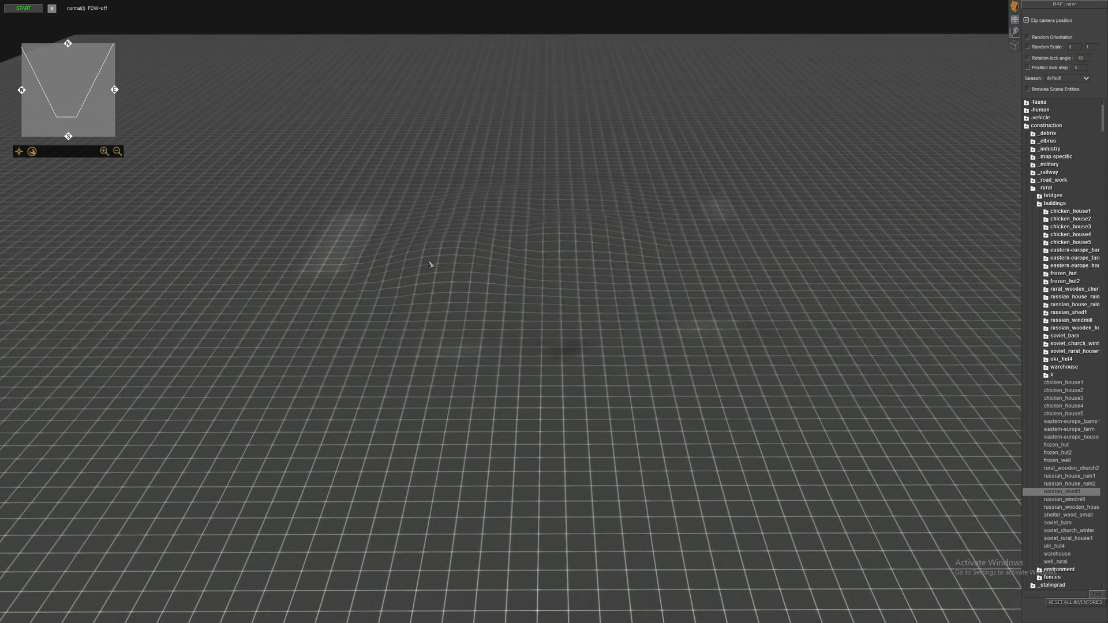
Switch from entity placement back to the terrain height editing mode.
scroll(432, 265, "up", 2)
middle_click_drag(443, 307, 449, 271)
key("F2")
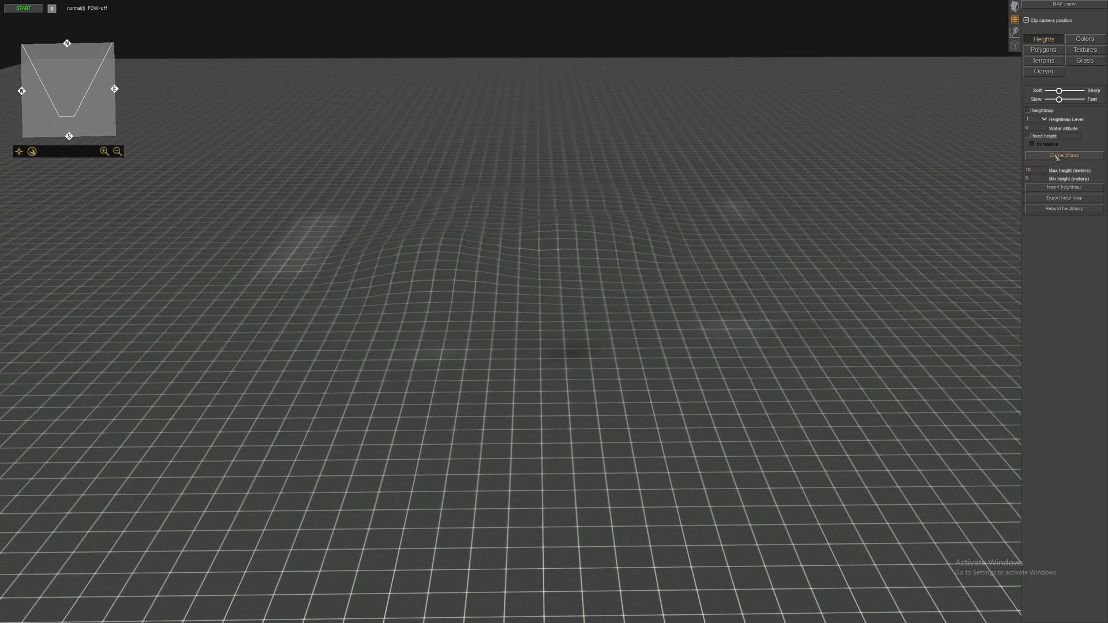
Return to entity editing and place a russian_shed1 on the flat ground beside the raised hills.
key("F1")
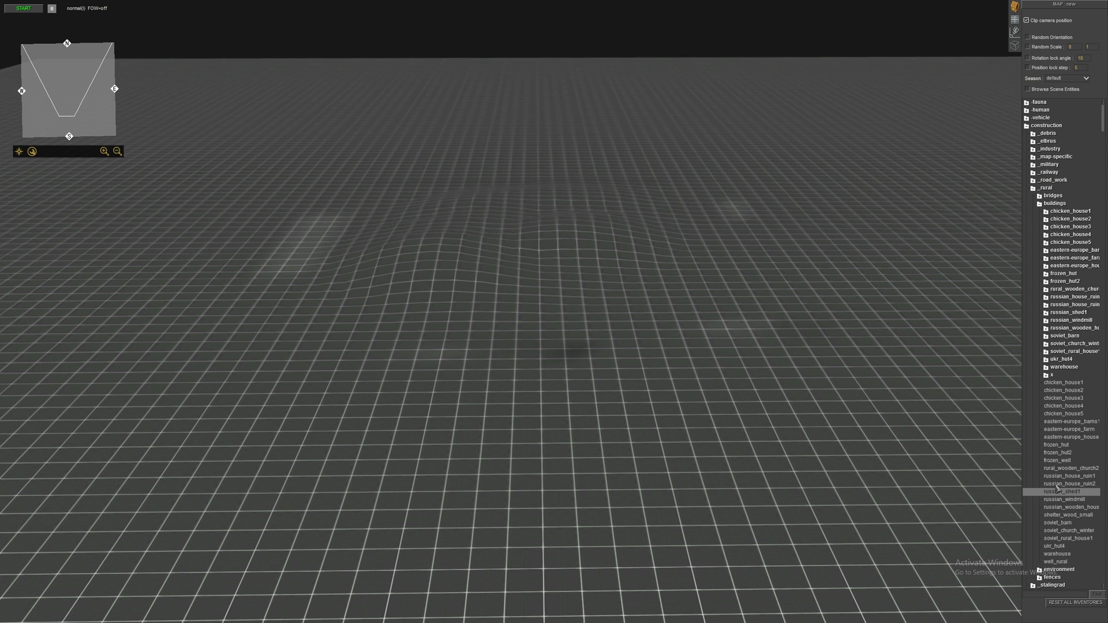
left_click(1057, 491)
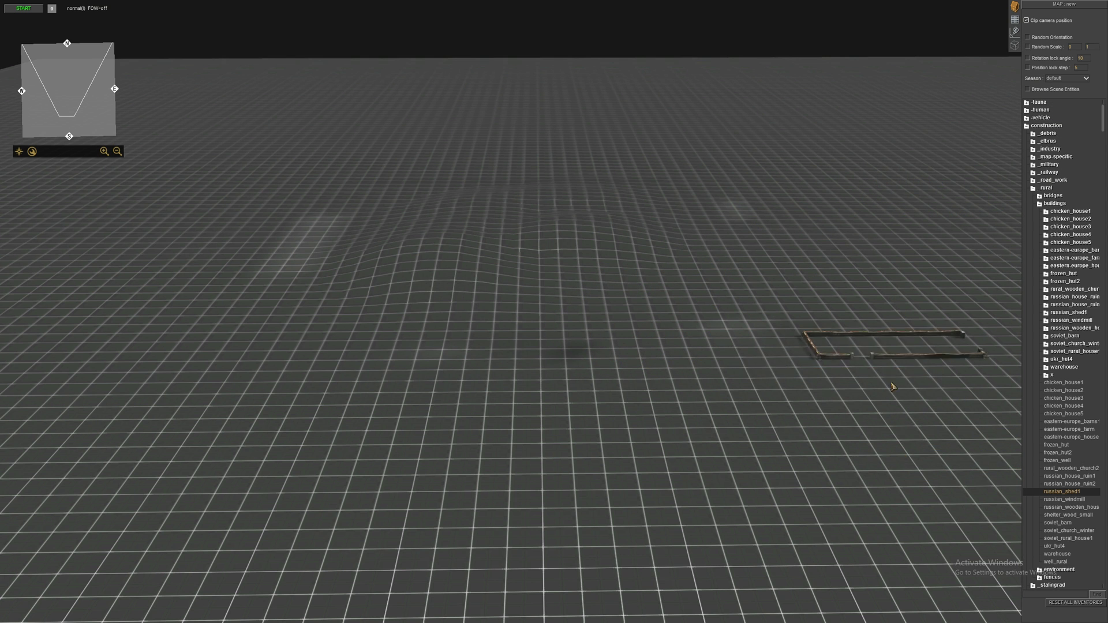
scroll(863, 454, "down", 3)
scroll(864, 454, "up", 3)
left_click(608, 309)
Place a rural_wooden_church2, a frozen_well and a frozen_hut2 around and behind the shed.
key("Up")
key("Up")
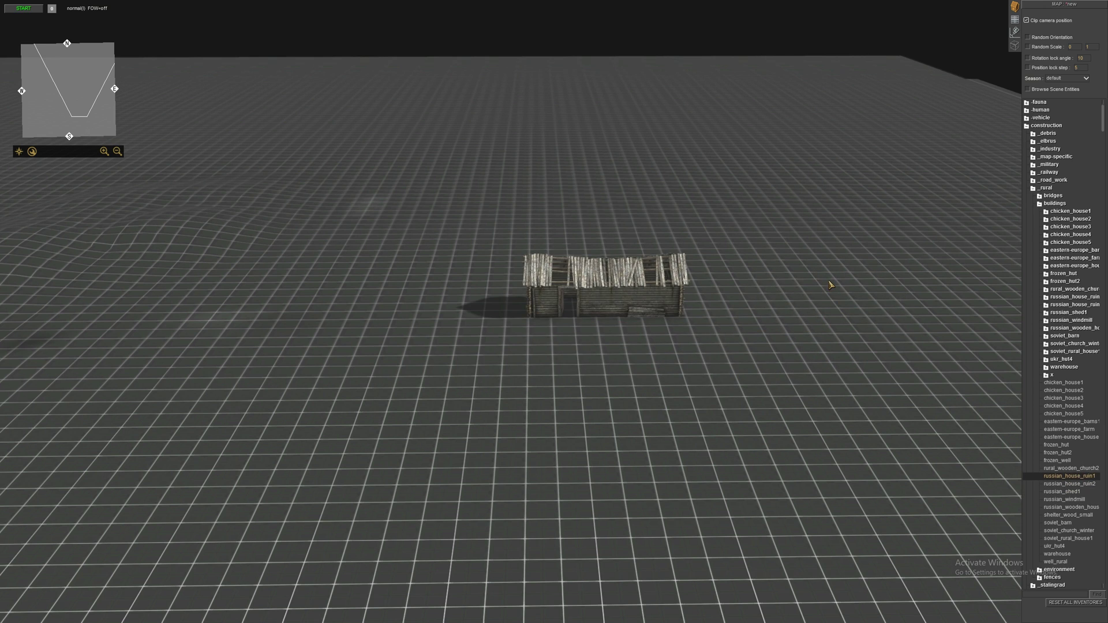
key("Up")
left_click(831, 285)
key("Up")
left_click(616, 186)
key("Up")
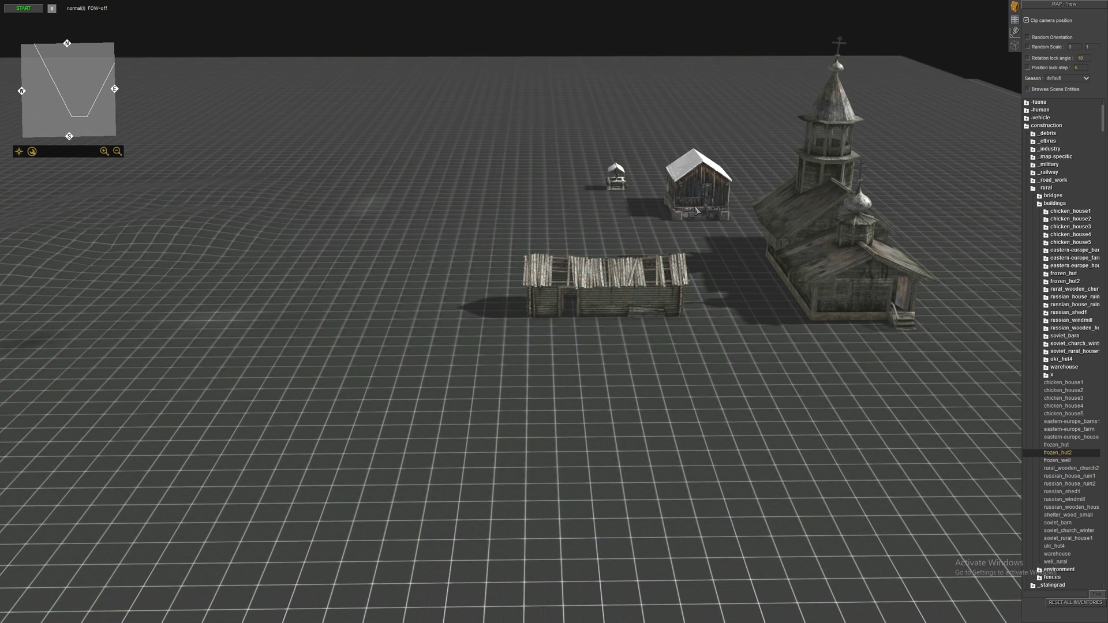
Place a wooden_bridge_mid behind the church and a small wooden bridge piece on the near side of the shed.
left_click(1067, 203)
left_click(1054, 195)
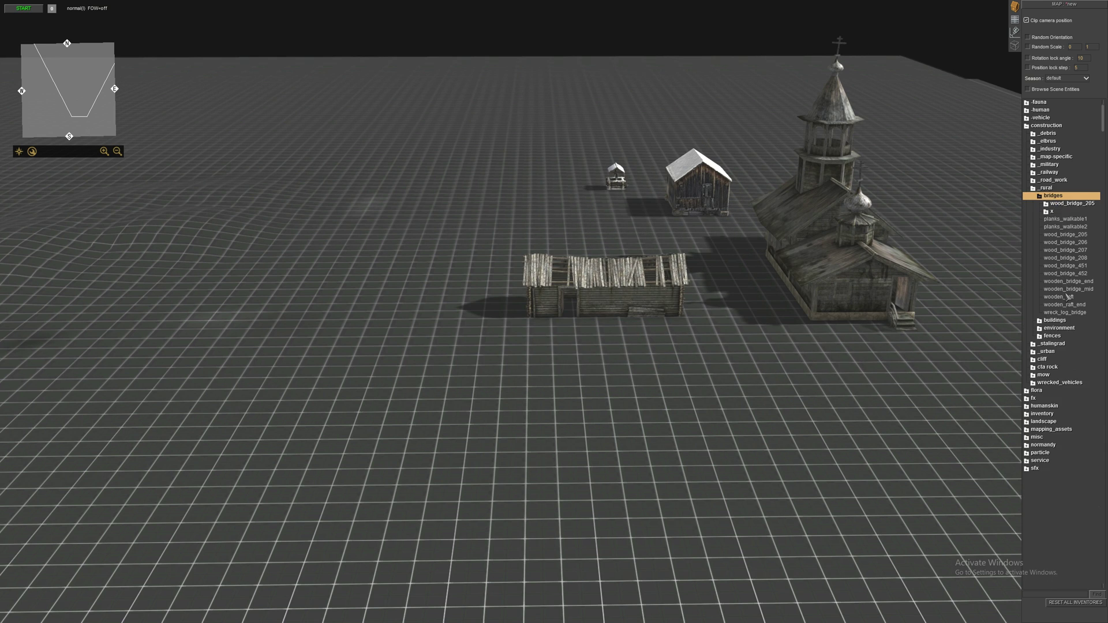
left_click(1068, 289)
left_click(902, 188)
key("Up")
key("Up")
left_click(1046, 187)
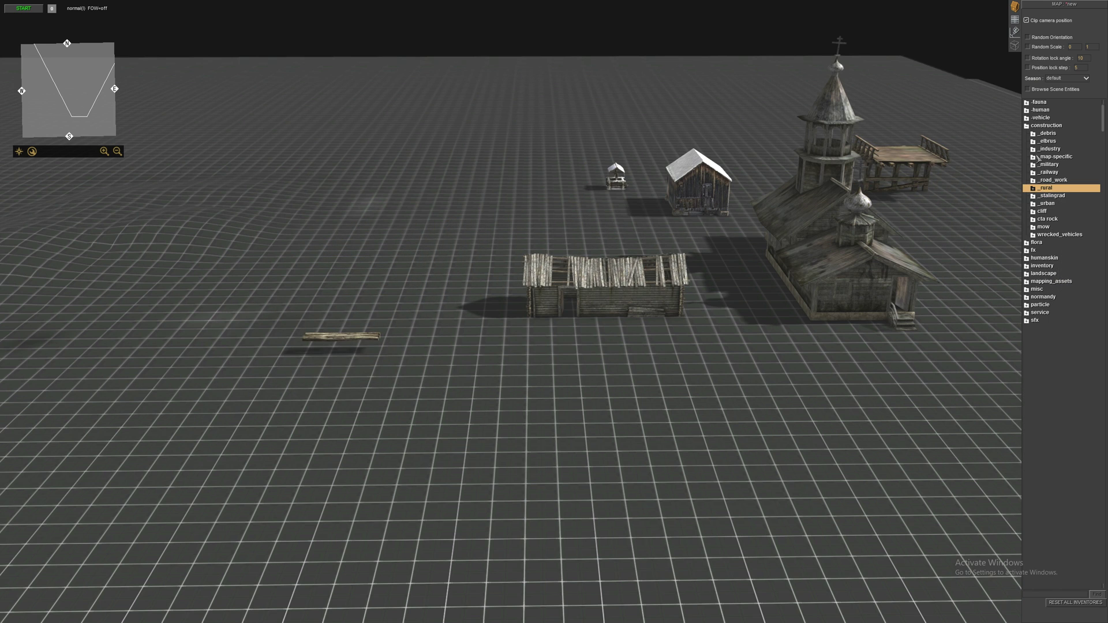
Find the poplar trees among the flora entities and place a poplar_adult_02 in front of the church.
left_click(1033, 127)
left_click(1040, 135)
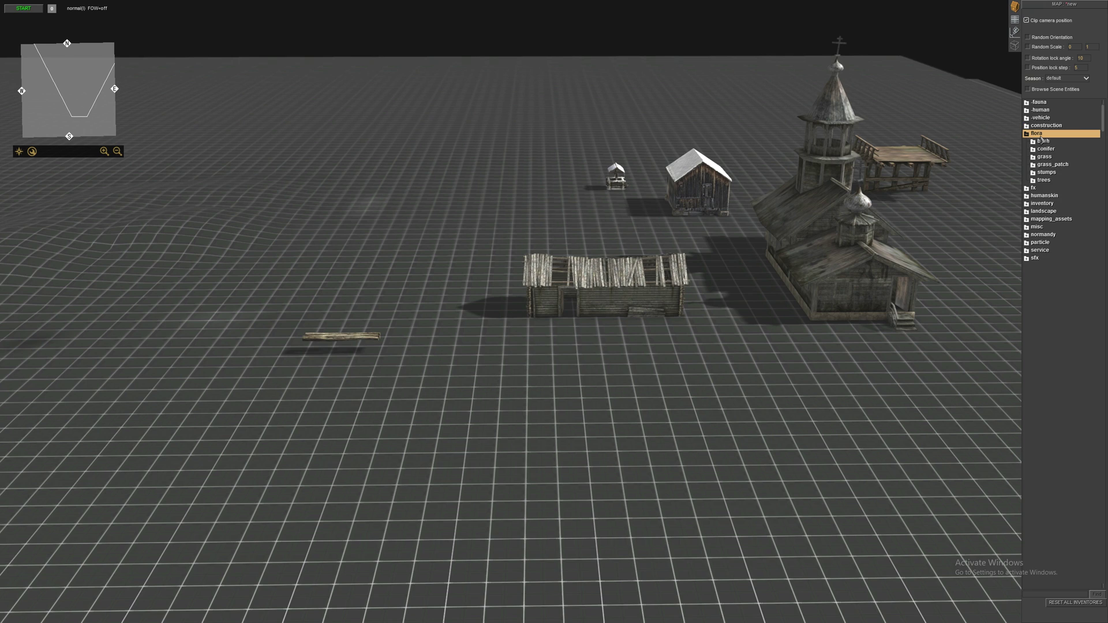
left_click(1043, 180)
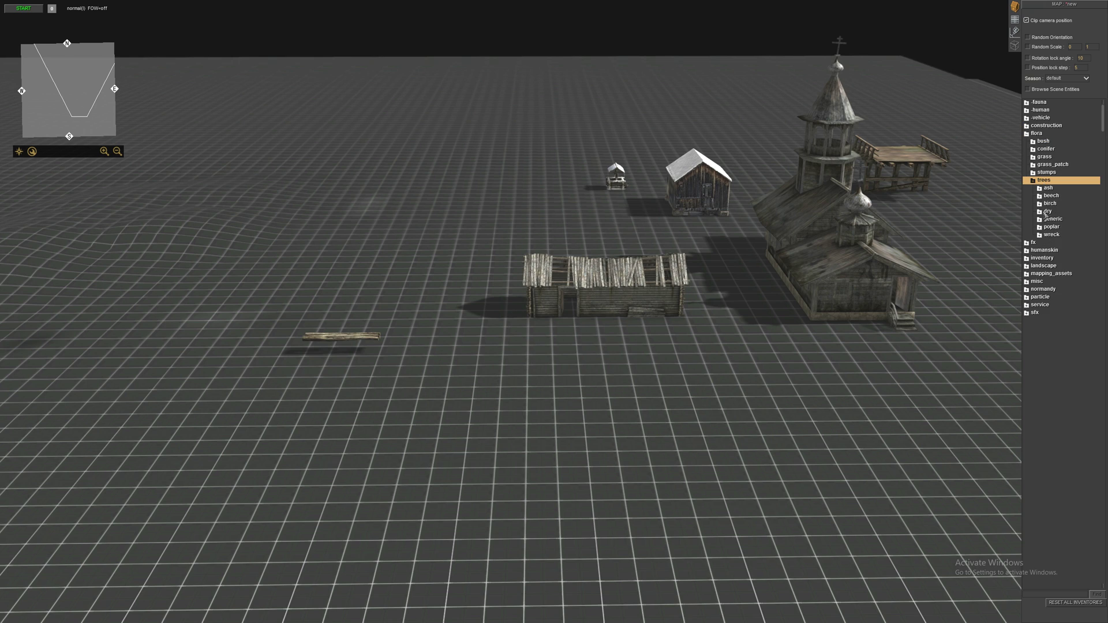
left_click(1051, 227)
left_click(1062, 243)
left_click(709, 408)
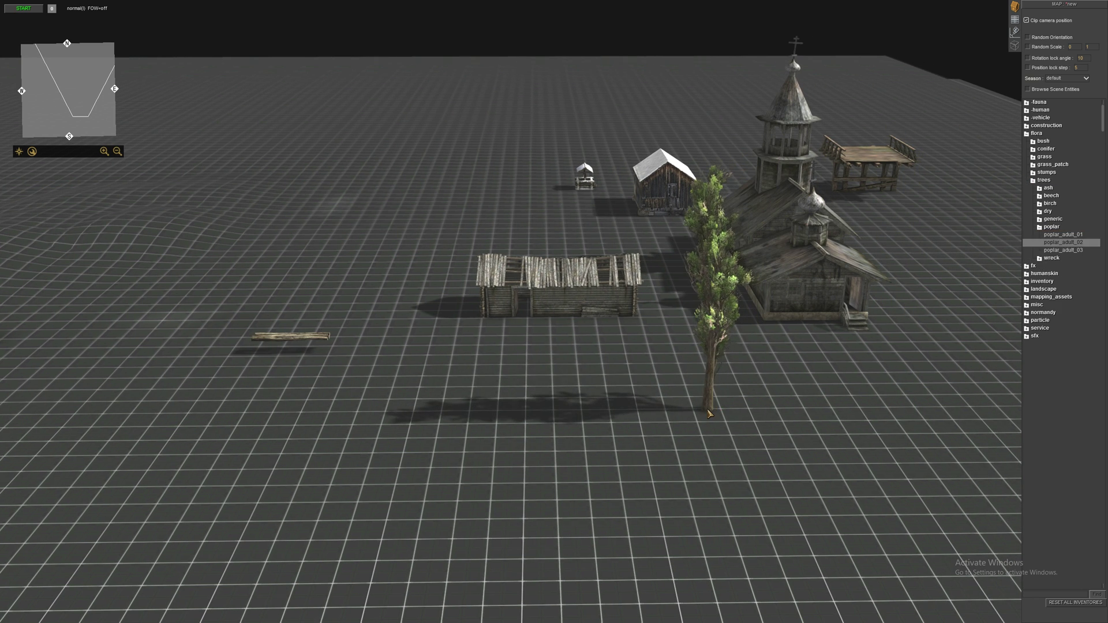
Place an ashtree2 on the opposite side of the shed from the poplar, near the loose planks.
left_click(1048, 188)
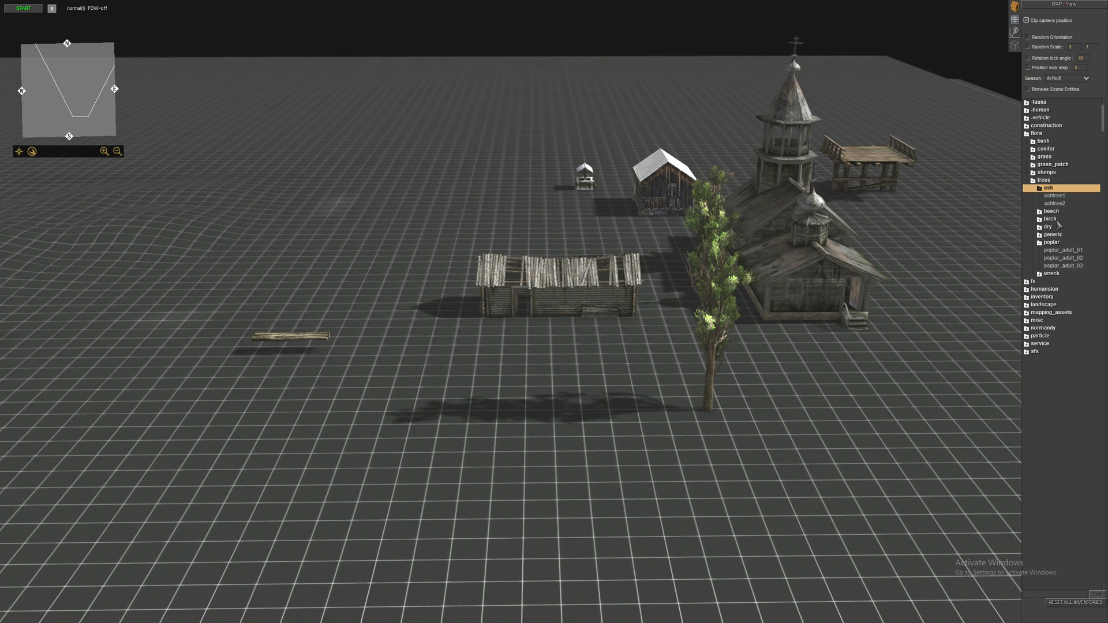
left_click(1054, 203)
left_click(694, 407)
left_click(324, 302)
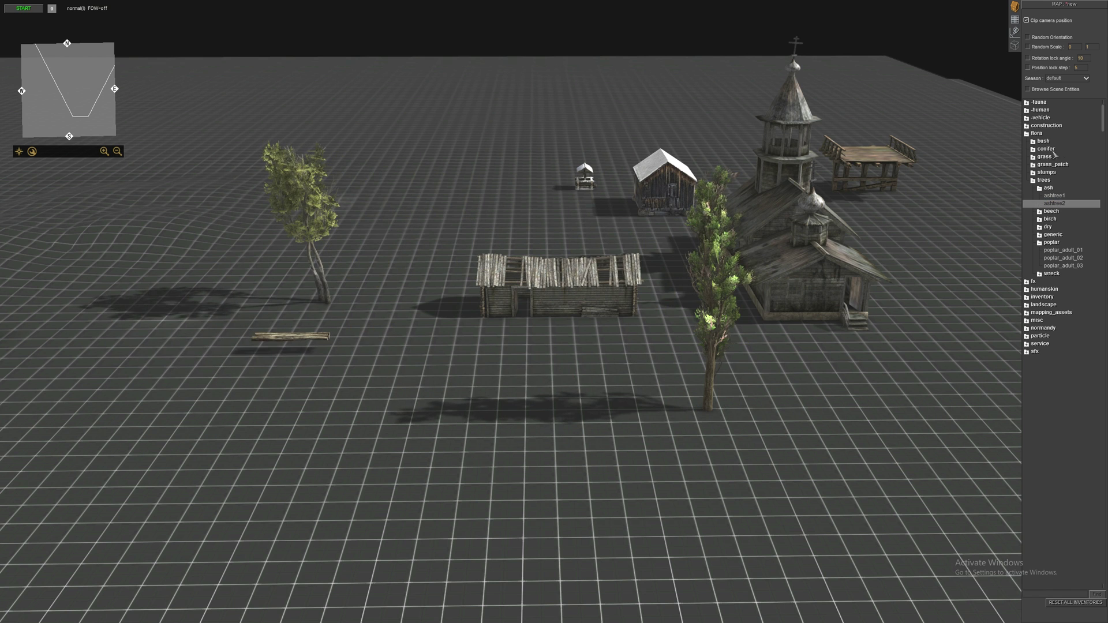
left_click(1048, 188)
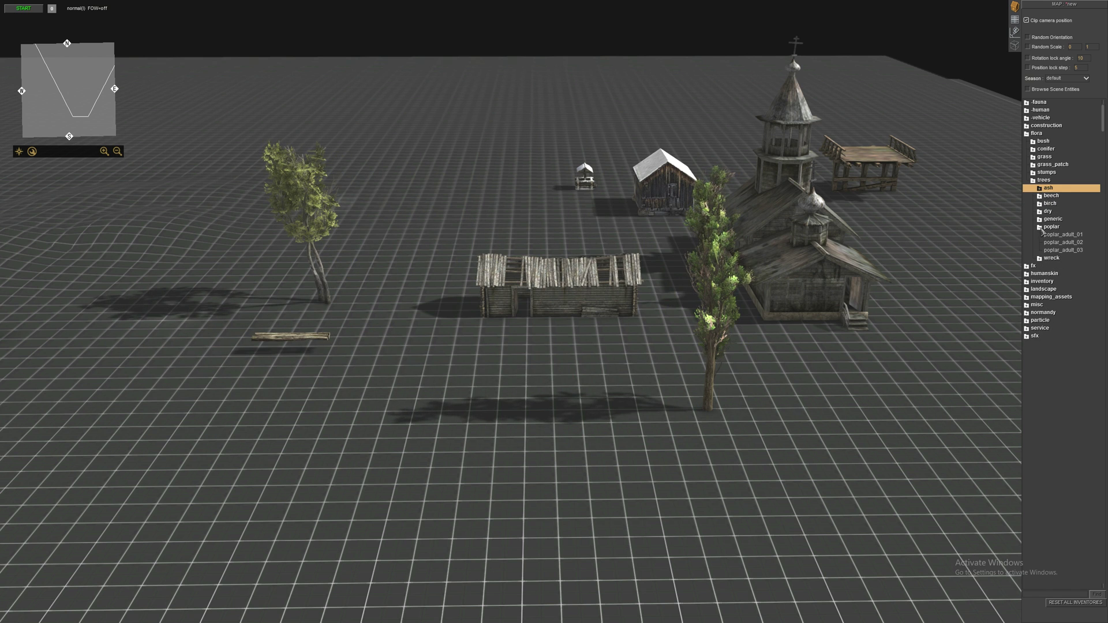
left_click(1042, 228)
Examine the placed buildings, bridge and trees from several distances and angles, including from the far side.
middle_click_drag(713, 378, 757, 340)
scroll(757, 340, "up", 1)
scroll(757, 340, "down", 2)
scroll(758, 340, "down", 2)
middle_click_drag(603, 346, 627, 315)
key("Left")
key("Right")
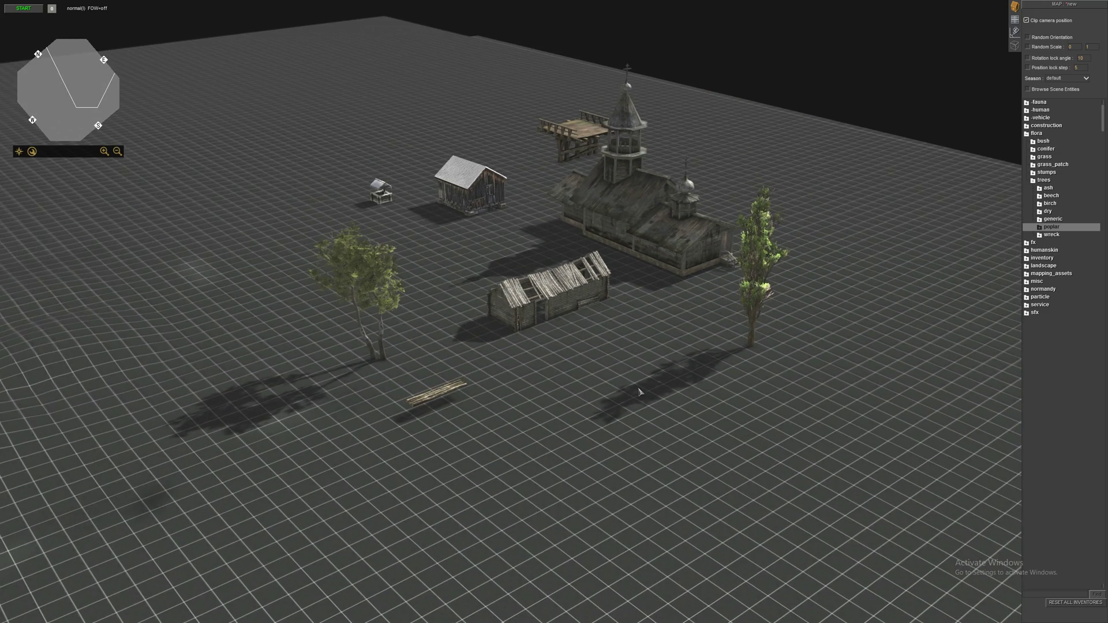
scroll(625, 320, "up", 2)
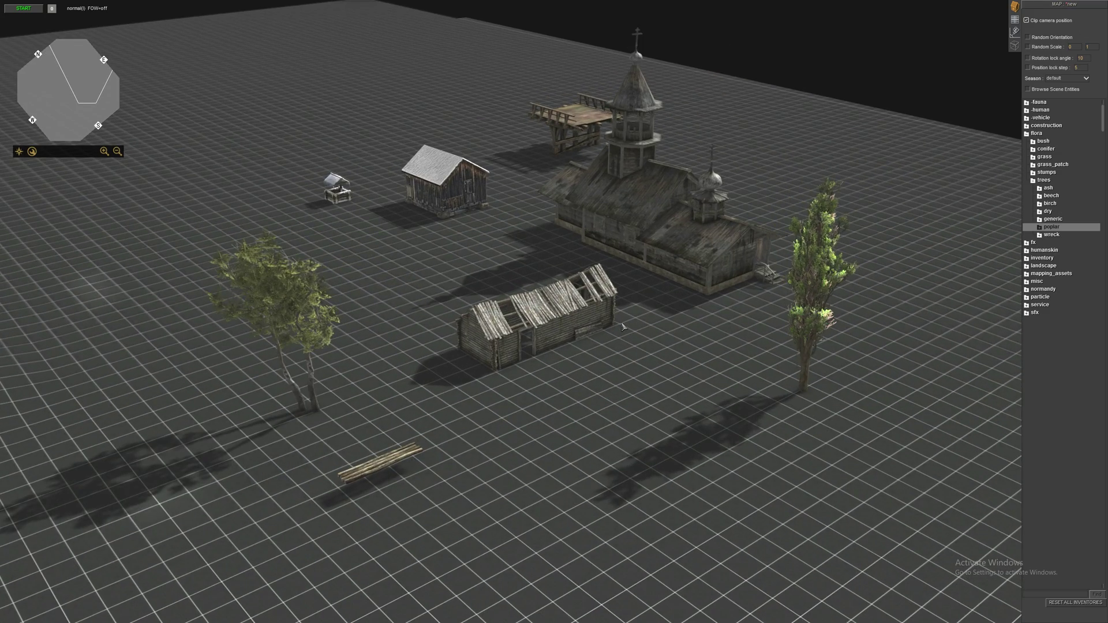
scroll(622, 326, "down", 2)
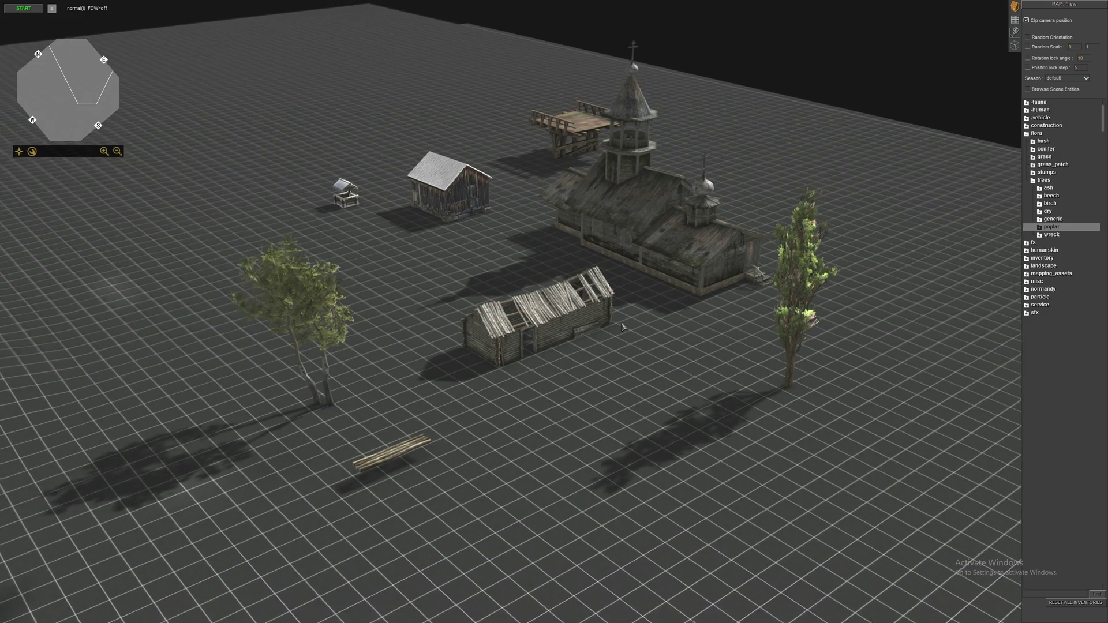
middle_click_drag(619, 345, 661, 377)
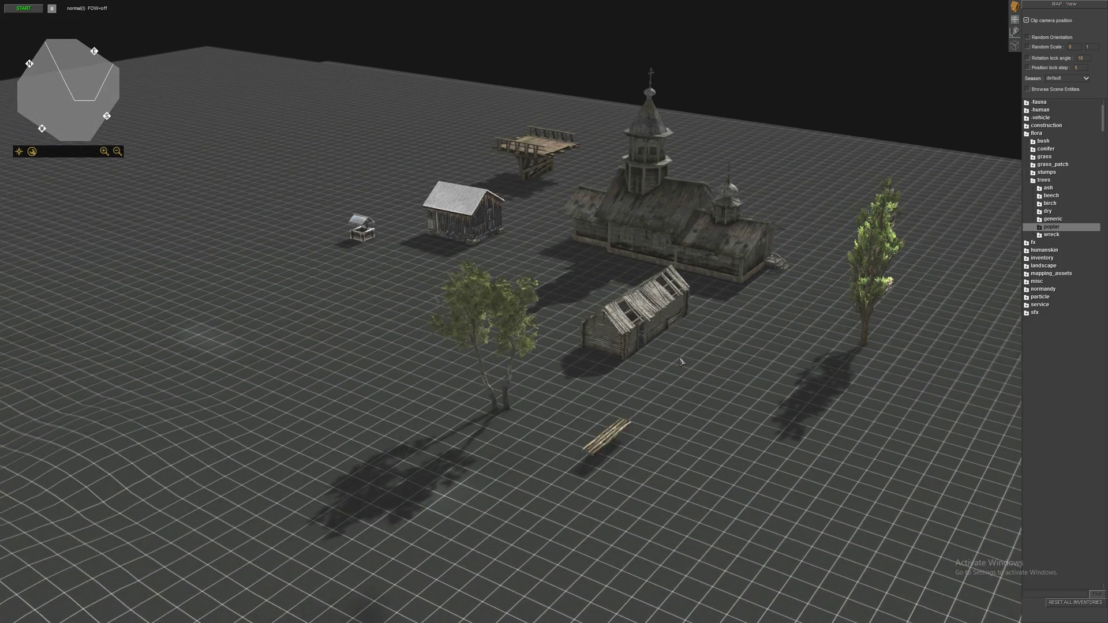
middle_click_drag(760, 356, 791, 349)
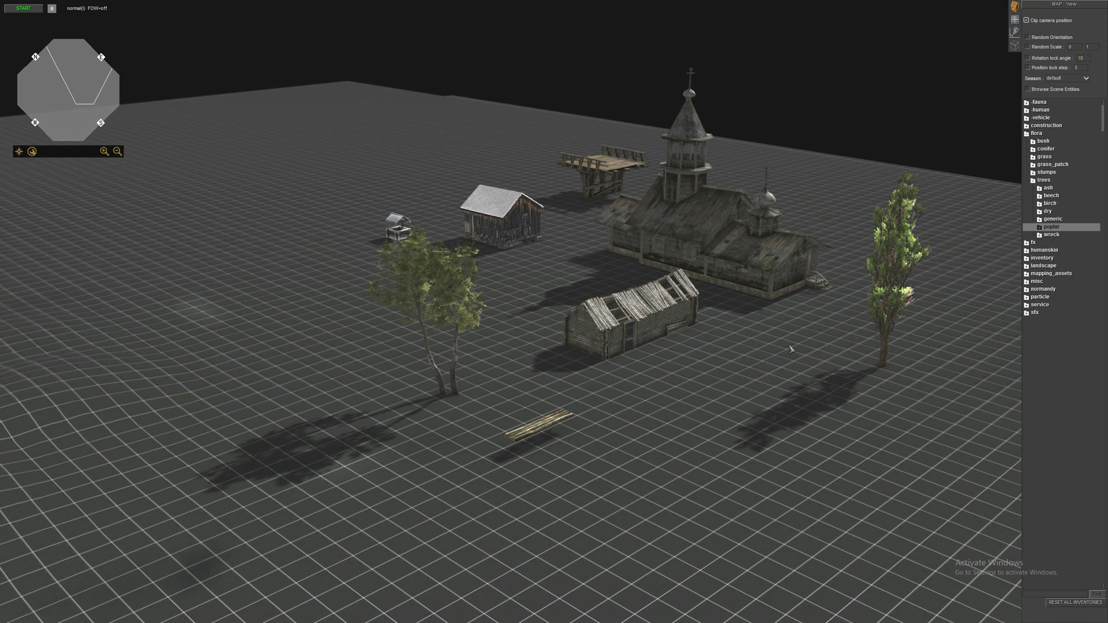
middle_click_drag(791, 349, 772, 358)
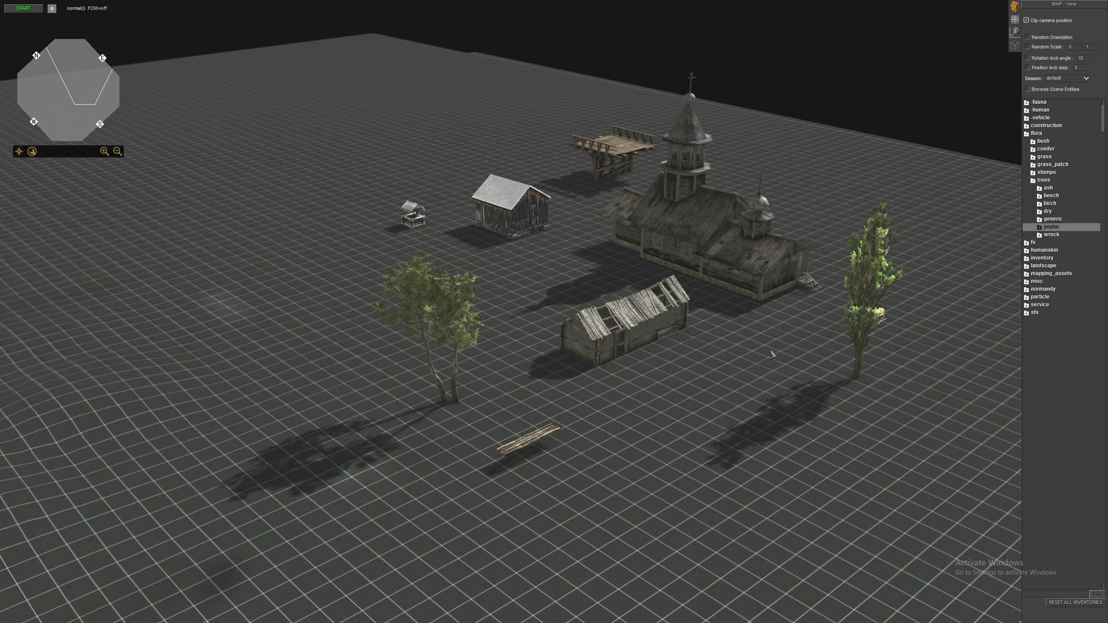
middle_click_drag(774, 340, 545, 304)
scroll(502, 492, "down", 4)
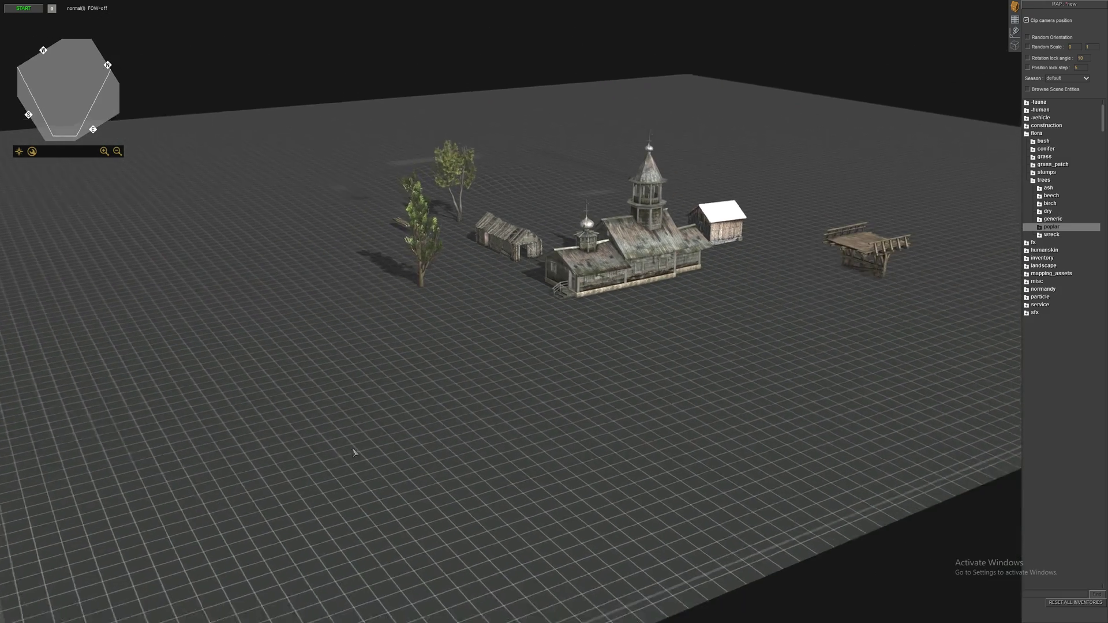
middle_click_drag(359, 448, 867, 59)
scroll(659, 318, "up", 3)
middle_click_drag(658, 318, 663, 289)
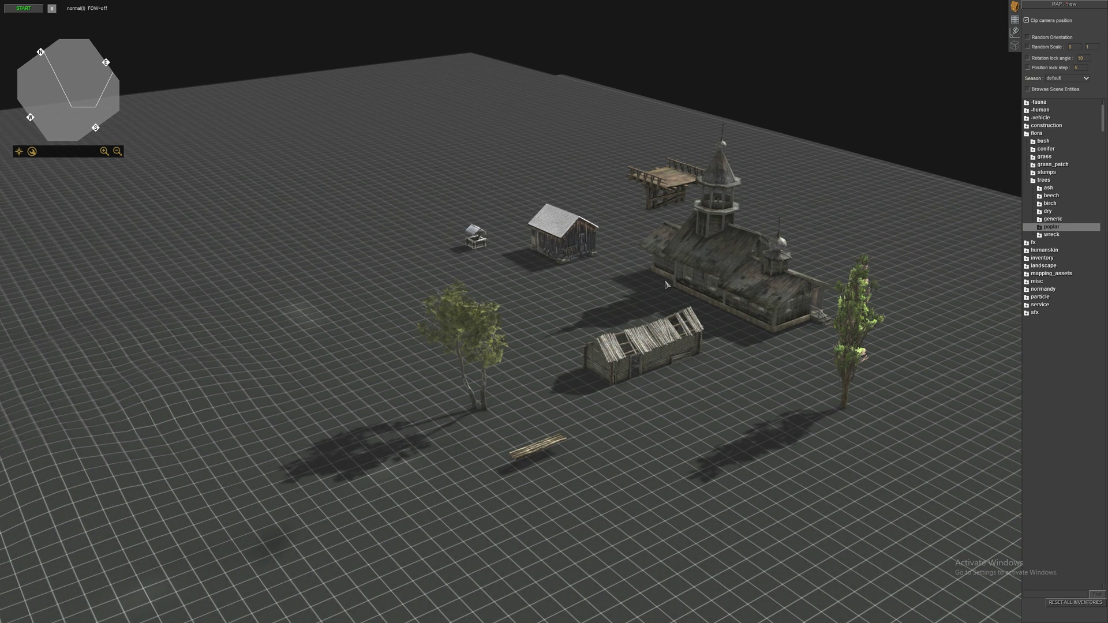
scroll(667, 285, "up", 4)
key("Down")
key("Right")
key("Left")
scroll(751, 260, "up", 2)
key("Right")
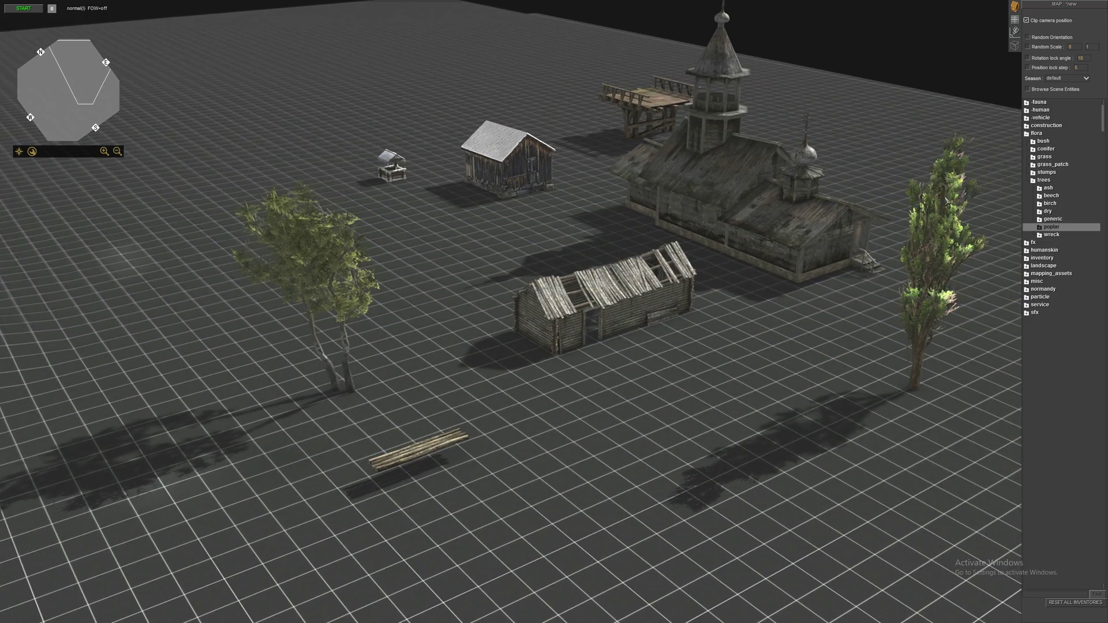
middle_click_drag(738, 313, 759, 314)
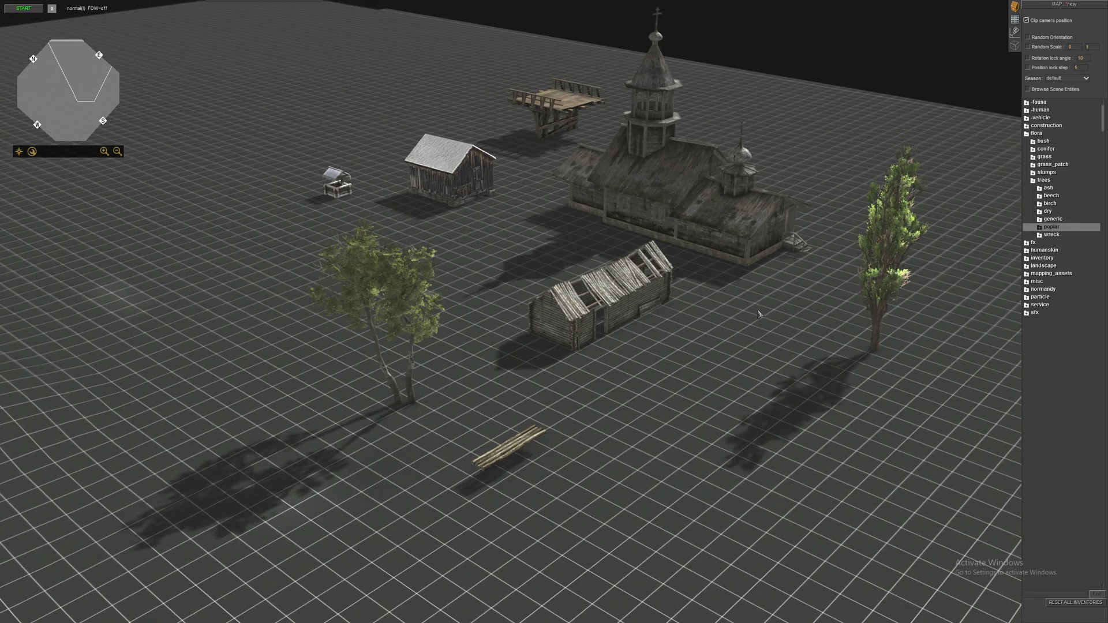
scroll(760, 314, "down", 4)
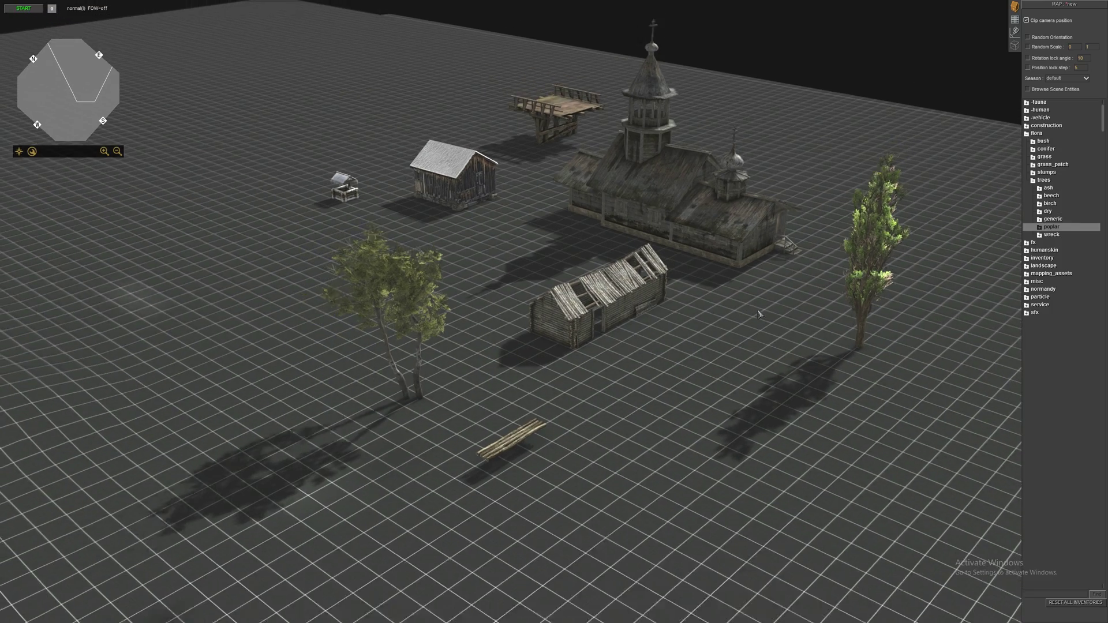
middle_click_drag(760, 314, 690, 383)
scroll(734, 365, "down", 1)
scroll(690, 383, "down", 1)
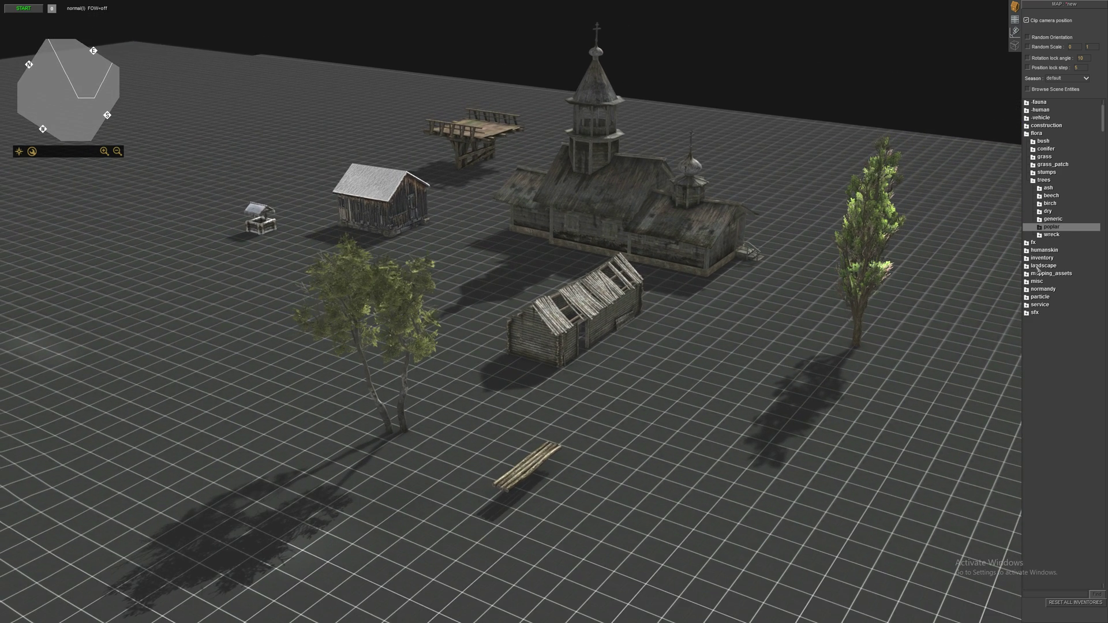
Place three poplar_adult_03 trees around the existing poplar near the church.
double_click(1056, 227)
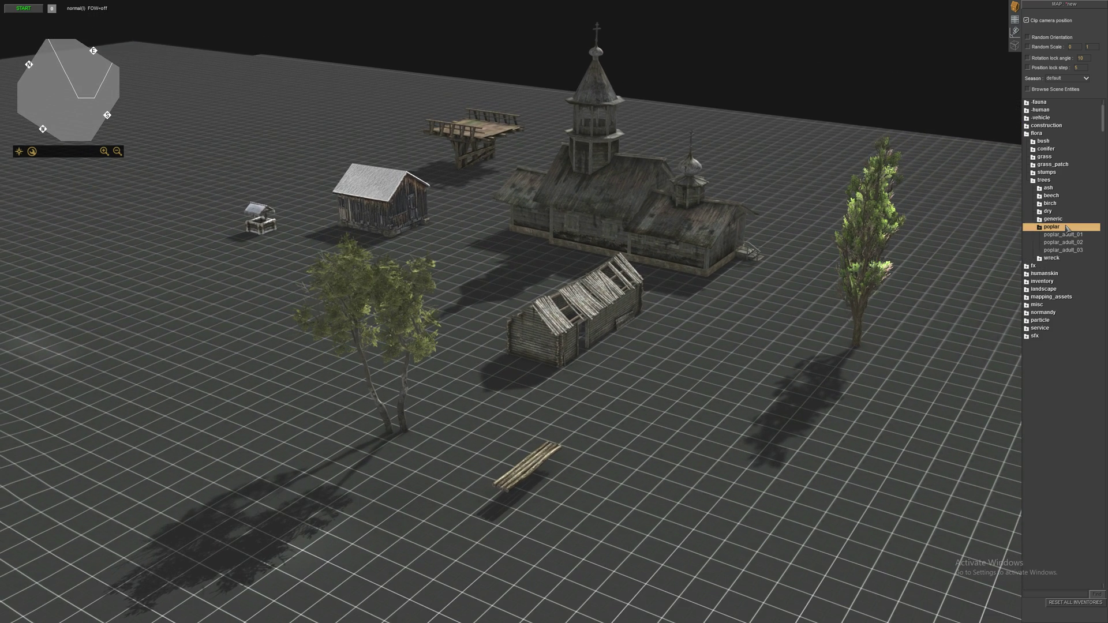
left_click(1063, 250)
left_click(788, 336)
left_click(899, 317)
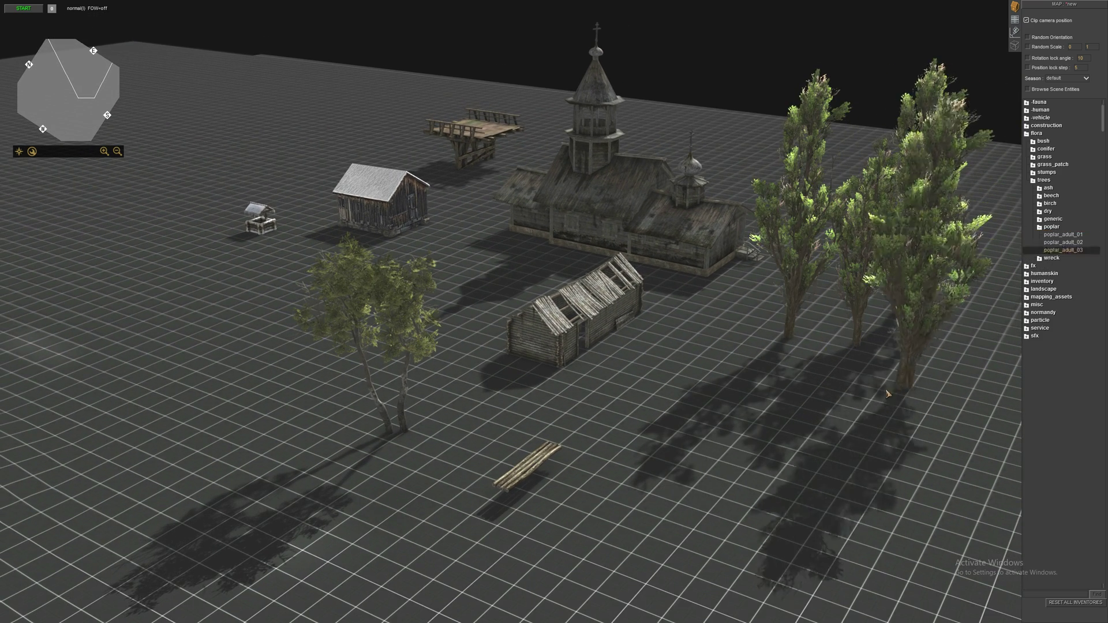
left_click(910, 390)
left_click(817, 398)
right_click(816, 398)
Select the cluster of poplars together and move it farther back beyond the church entrance.
left_click_drag(754, 305, 937, 411)
left_click_drag(931, 391, 938, 227)
left_click(969, 234)
Place a poplar_adult_02 on the empty ground away from the buildings, with a tree_dry_01 beside it.
left_click(1066, 242)
left_click(420, 310)
left_click(1065, 234)
left_click(1047, 211)
left_click(1058, 219)
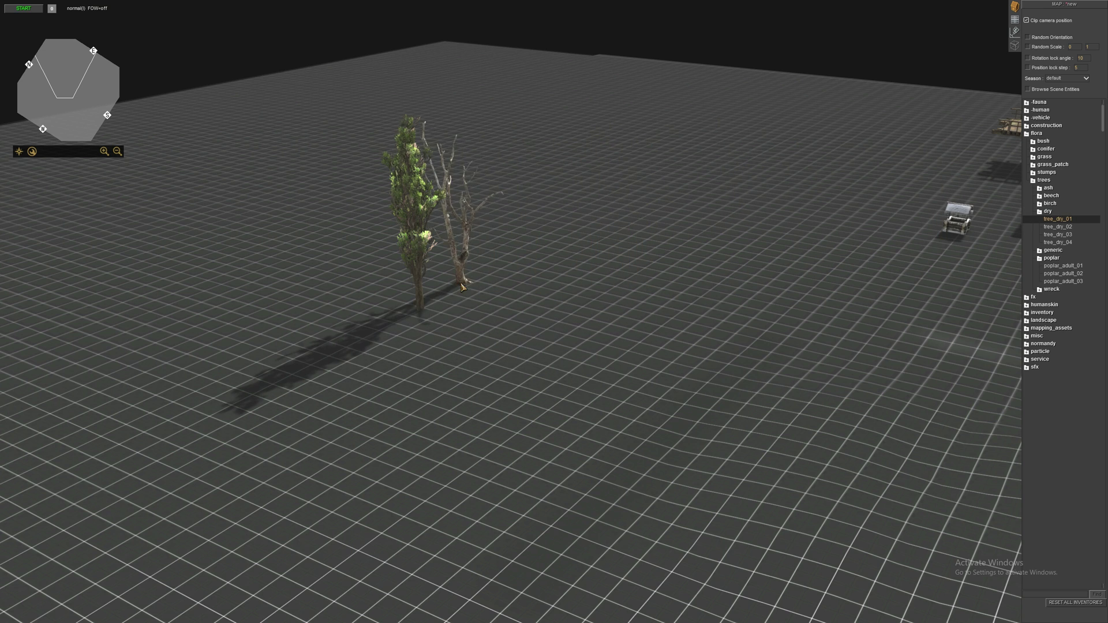
left_click(482, 280)
Add an ashtree2 next to the new poplar, on the side opposite the dry tree.
left_click(1043, 188)
left_click(1050, 211)
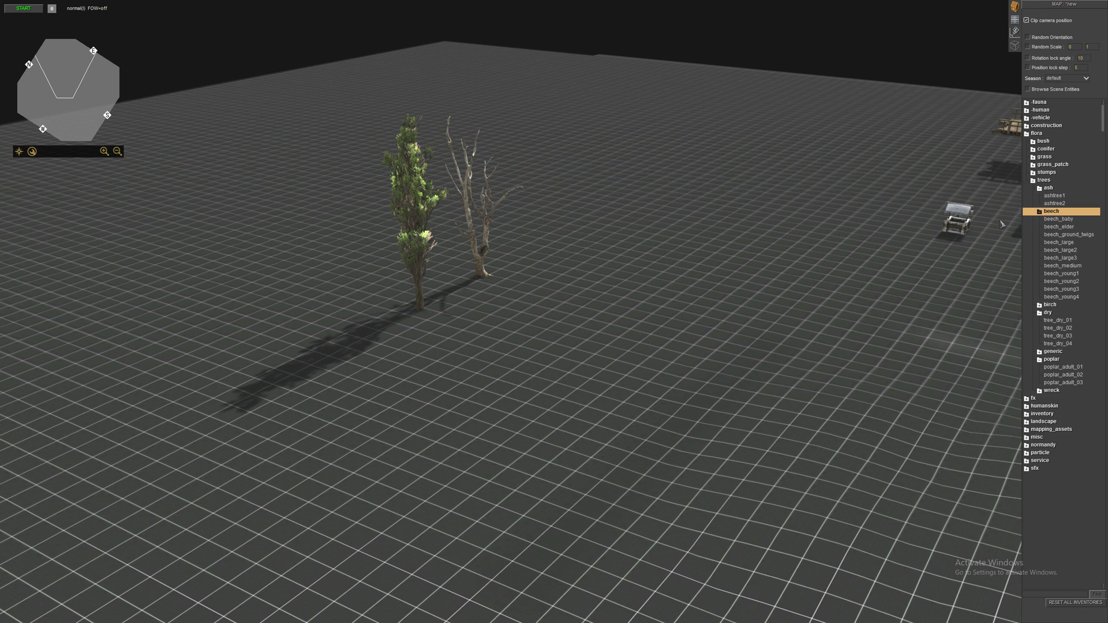
left_click(1050, 212)
left_click(1054, 203)
left_click(281, 323)
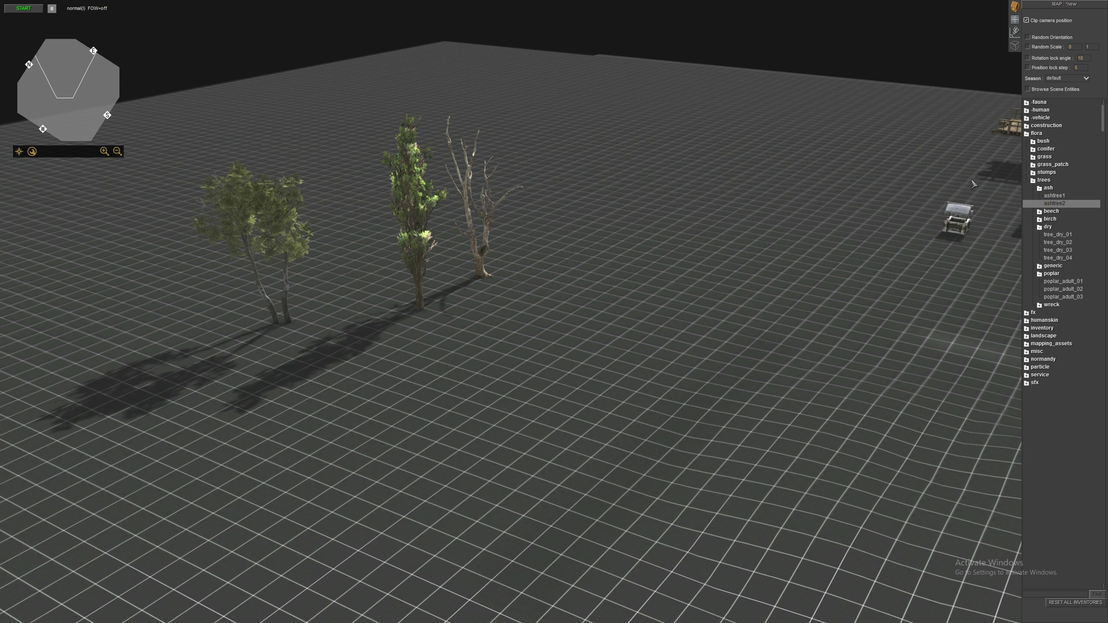
left_click(1045, 189)
left_click(1046, 189)
left_click(1050, 196)
left_click(1059, 211)
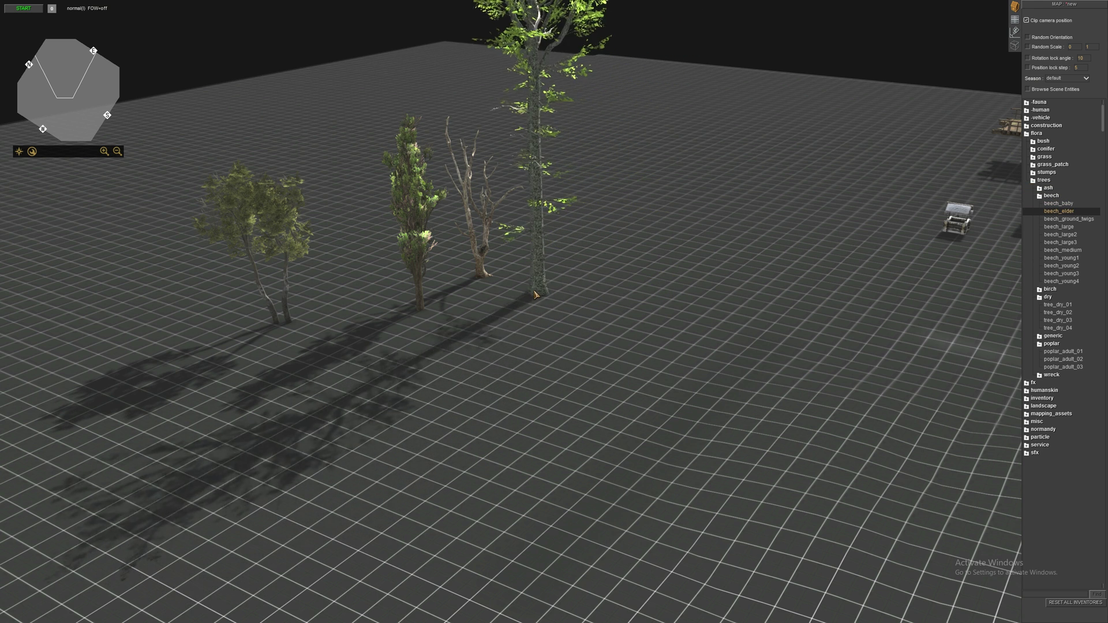
right_click(371, 278)
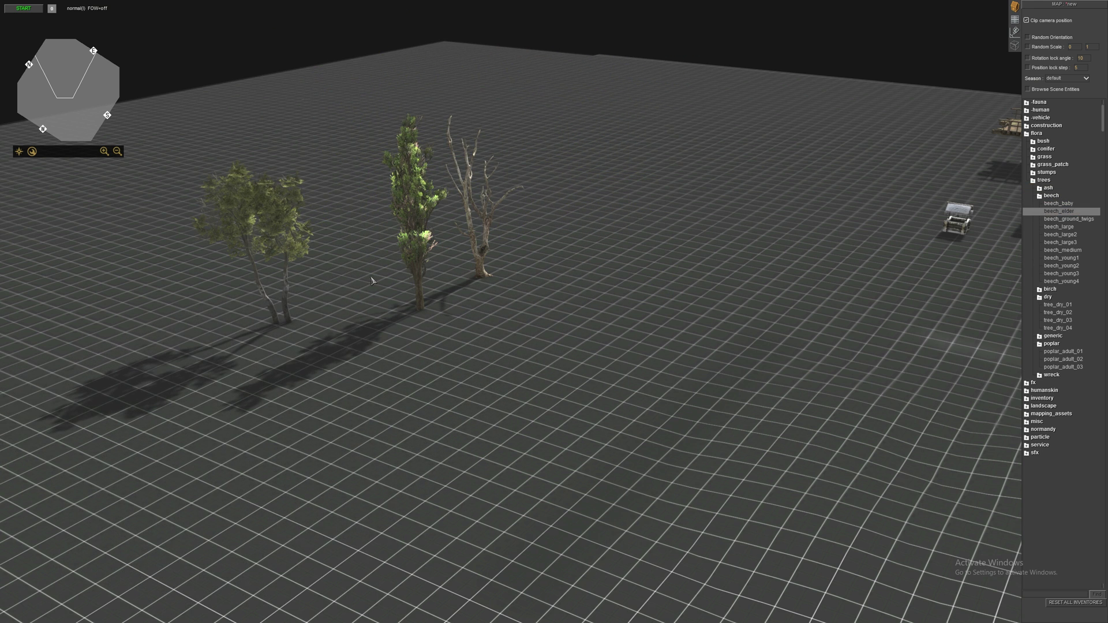
left_click(1050, 195)
Add a tree_european_02 behind the new tree group and a tree_european_03 in front of the dry tree.
left_click(1043, 212)
left_click(1043, 219)
left_click(1053, 235)
left_click(353, 284)
key("Down")
left_click(503, 325)
right_click(504, 325)
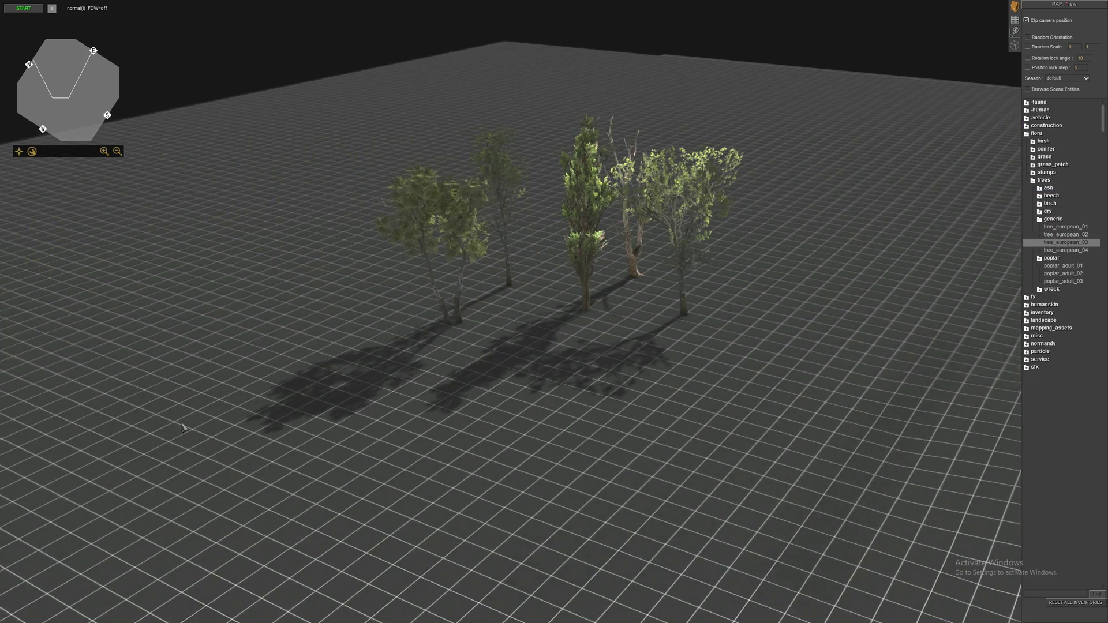
Select all five trees of the new mixed group together and clear the selection.
middle_click_drag(260, 401, 356, 180)
left_click_drag(359, 172, 748, 360)
middle_click_drag(644, 349, 792, 312)
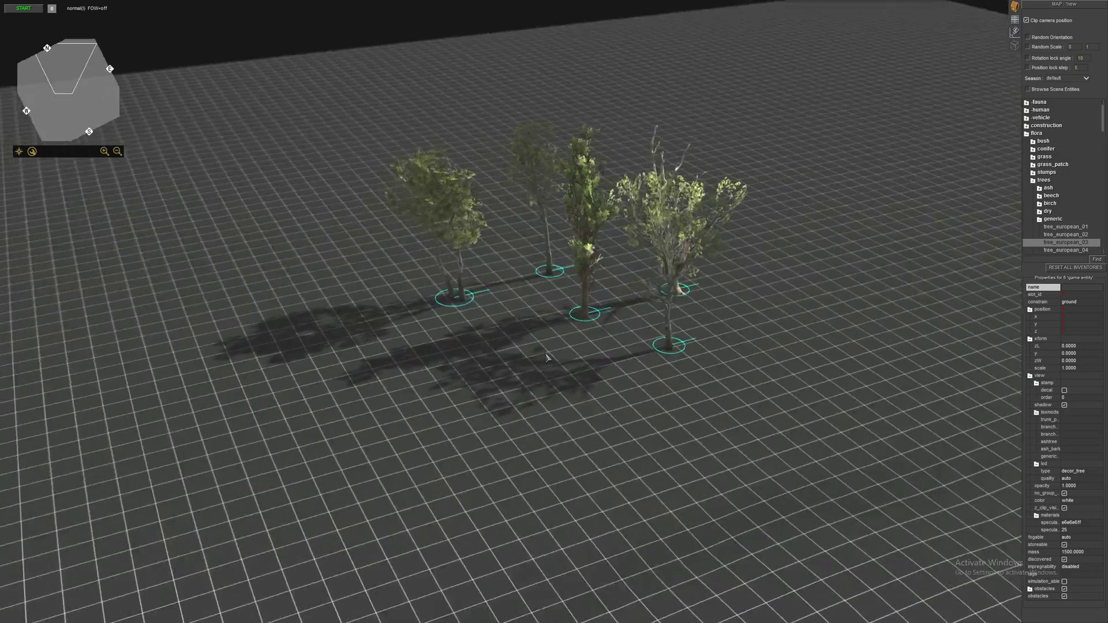
left_click(552, 374)
Return to the buildings and select the four poplars beside the church together.
middle_click_drag(552, 374, 625, 387)
key("Up")
key("Right")
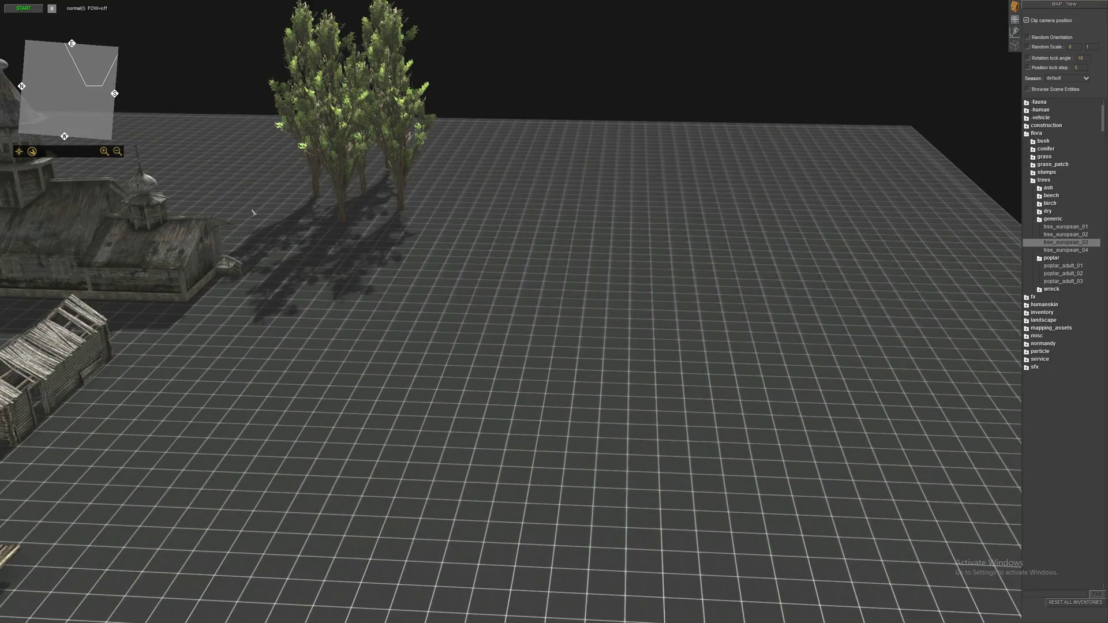
left_click_drag(274, 188, 698, 334)
middle_click_drag(729, 366, 569, 255)
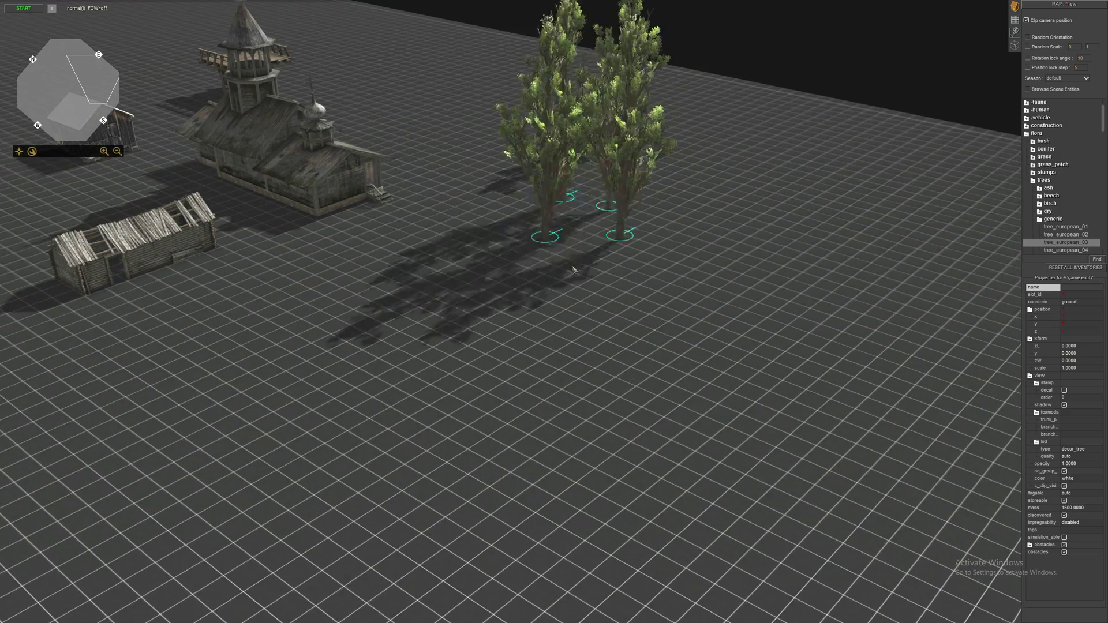
Move the four selected poplars together to the area behind their current spot beside the church and clear the selection.
left_click_drag(569, 255, 551, 198)
left_click(560, 211)
middle_click_drag(561, 213, 746, 300)
scroll(680, 285, "up", 3)
scroll(668, 358, "down", 3)
middle_click_drag(668, 358, 664, 271)
scroll(637, 364, "up", 3)
scroll(597, 314, "down", 4)
Collapse the trees and flora categories, switch to mission mode and show its entity browser.
left_click(1042, 181)
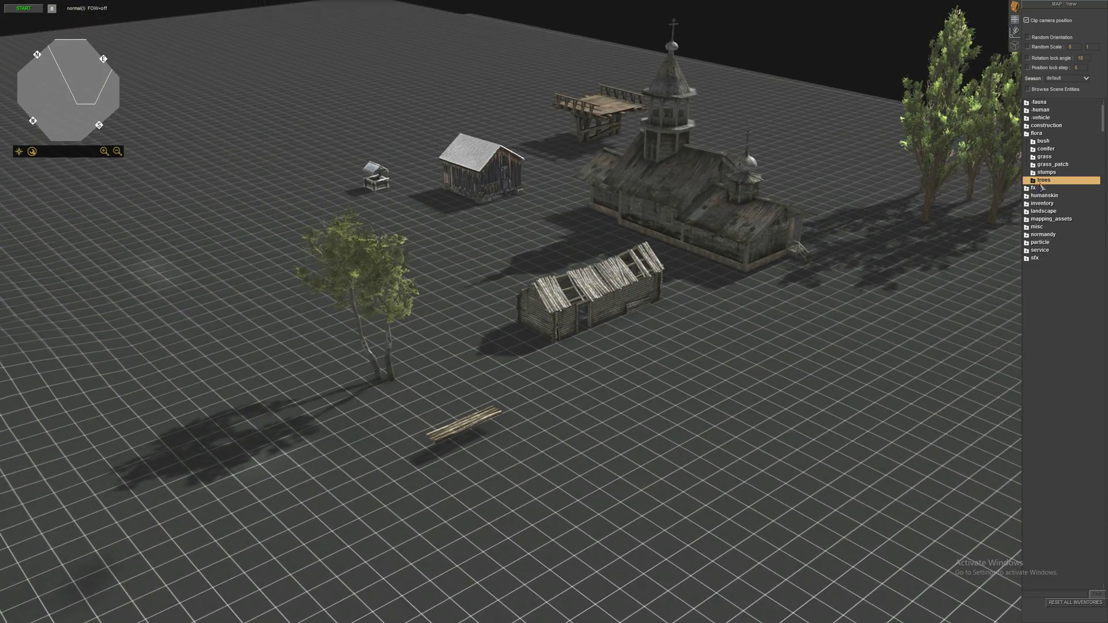
left_click(1033, 135)
scroll(750, 271, "down", 2)
middle_click_drag(744, 275, 667, 258)
key("F3")
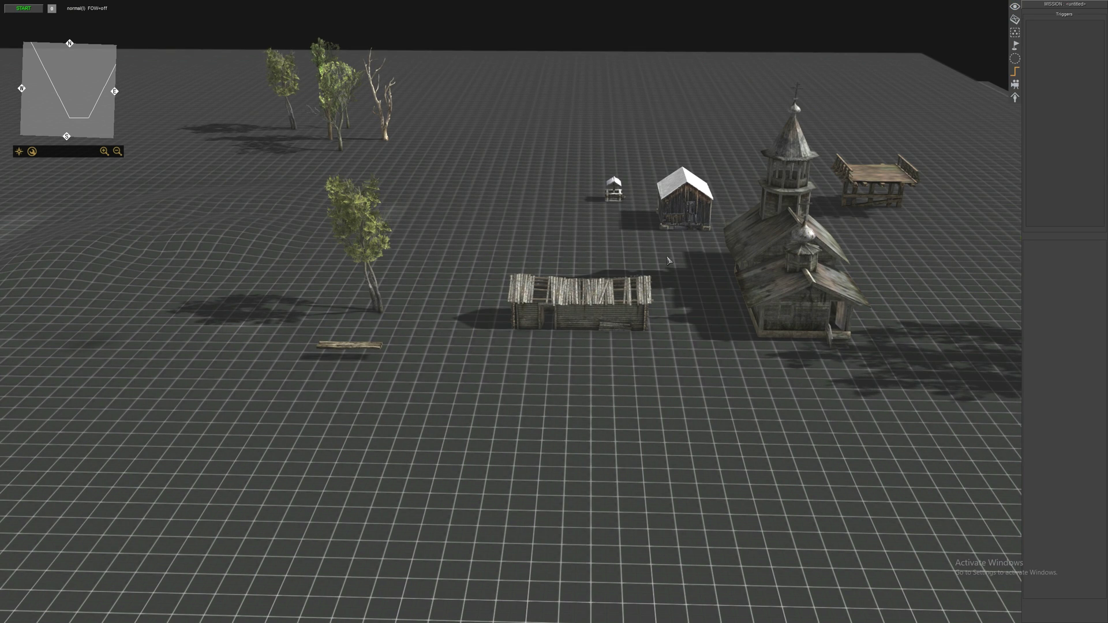
scroll(668, 261, "down", 2)
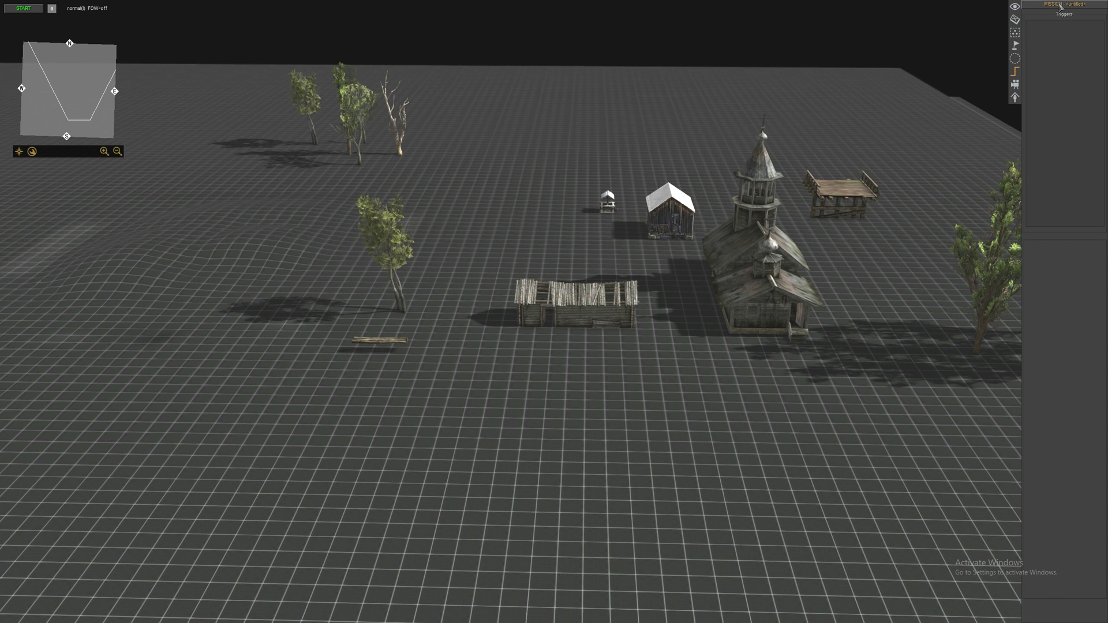
key("Left")
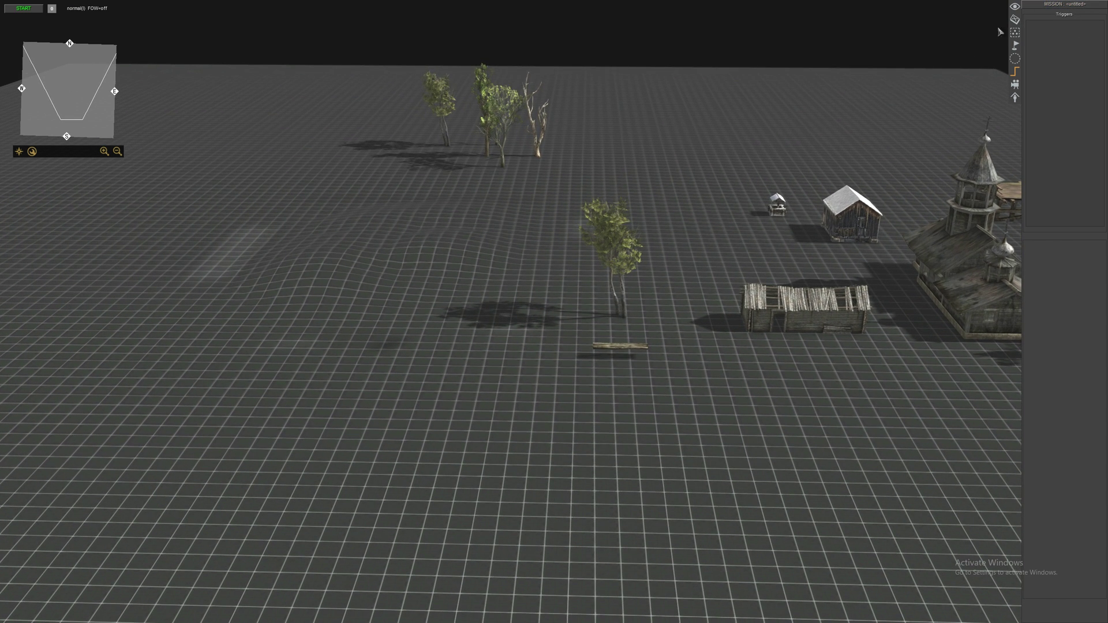
left_click(1016, 22)
Place a soldier from the .human > single > rus > 1944_summer category on the open ground in front of the ruined log building.
double_click(1038, 24)
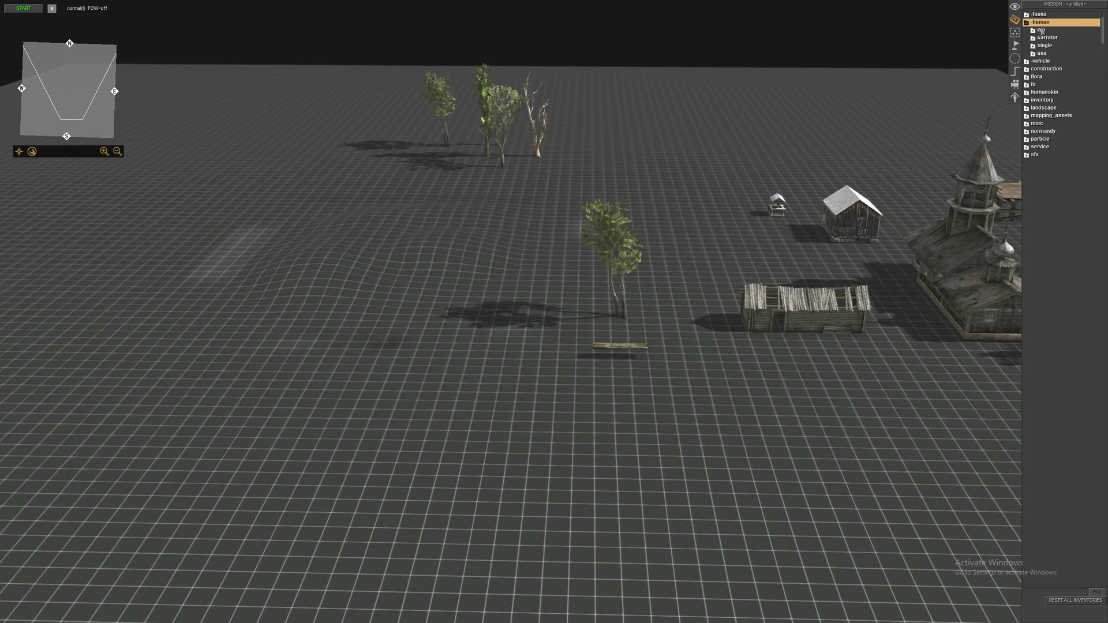
double_click(1044, 46)
left_click(1048, 63)
left_click(1049, 64)
key("Right")
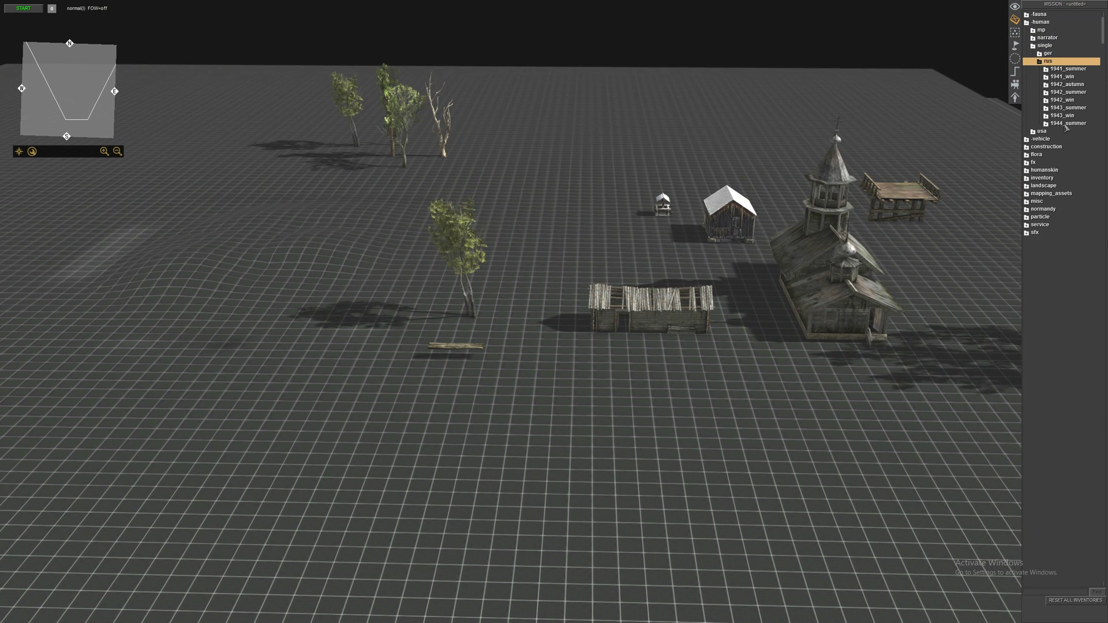
double_click(1065, 125)
left_click_drag(1055, 308, 654, 454)
Add a stug3g from the German tank_medium vehicles on the ground next to the soldier.
double_click(1052, 62)
double_click(1047, 54)
double_click(1047, 54)
double_click(1040, 23)
double_click(1041, 30)
double_click(1054, 54)
double_click(1053, 54)
left_click(1052, 48)
double_click(1048, 45)
double_click(1060, 107)
left_click(1052, 287)
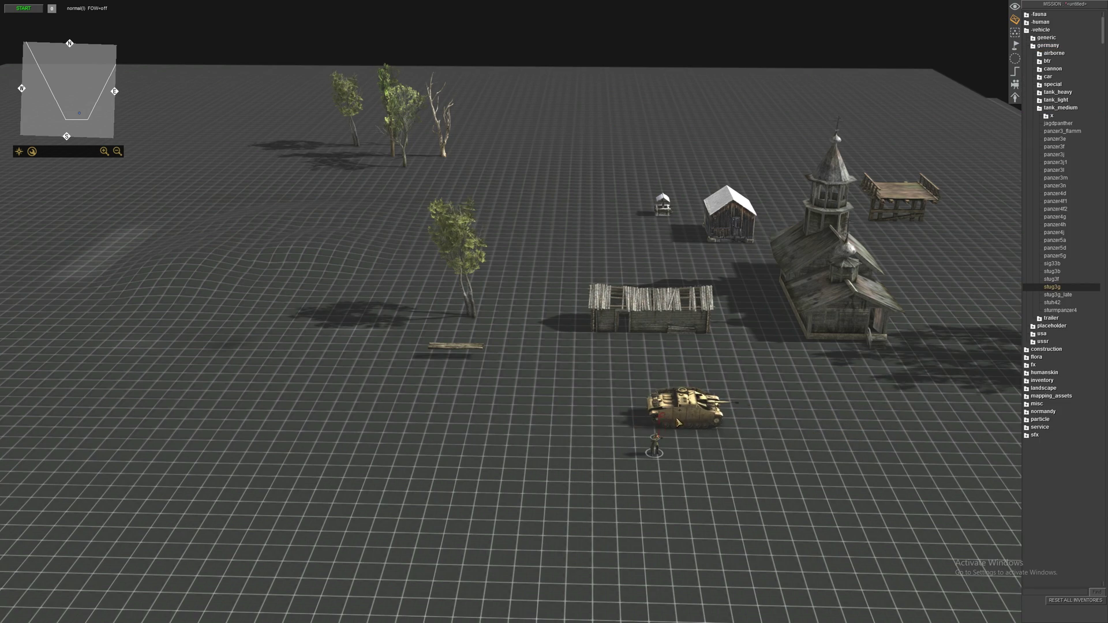
left_click(663, 418)
Select the soldier and the StuG together and view them up close.
left_click_drag(630, 388, 717, 482)
middle_click_drag(717, 481, 210, 467)
scroll(378, 367, "up", 3)
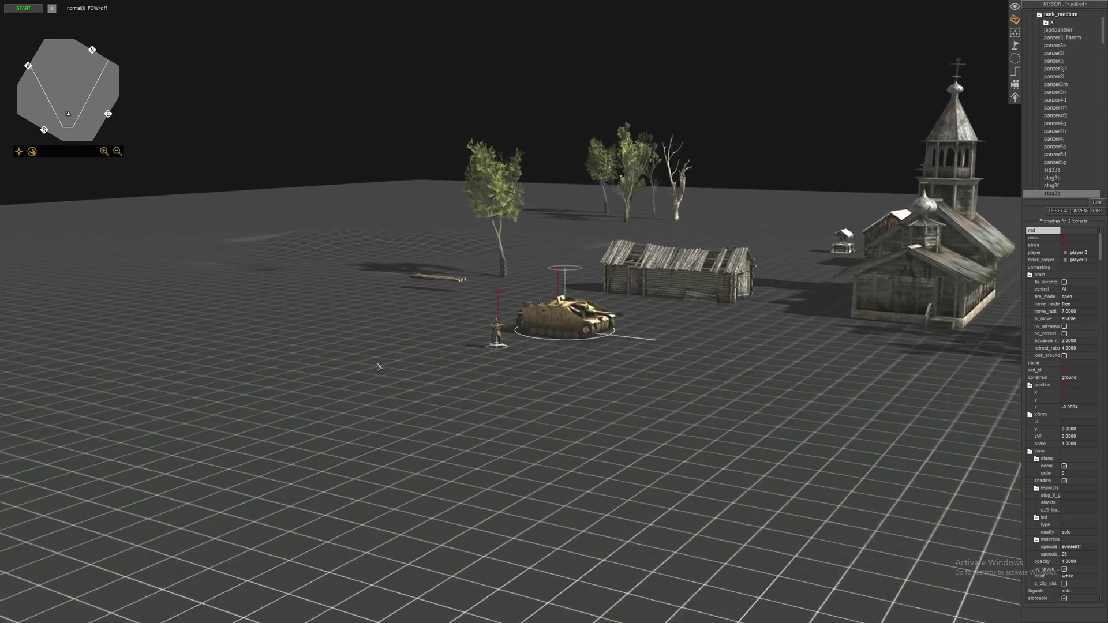
scroll(564, 356, "up", 5)
scroll(601, 369, "down", 4)
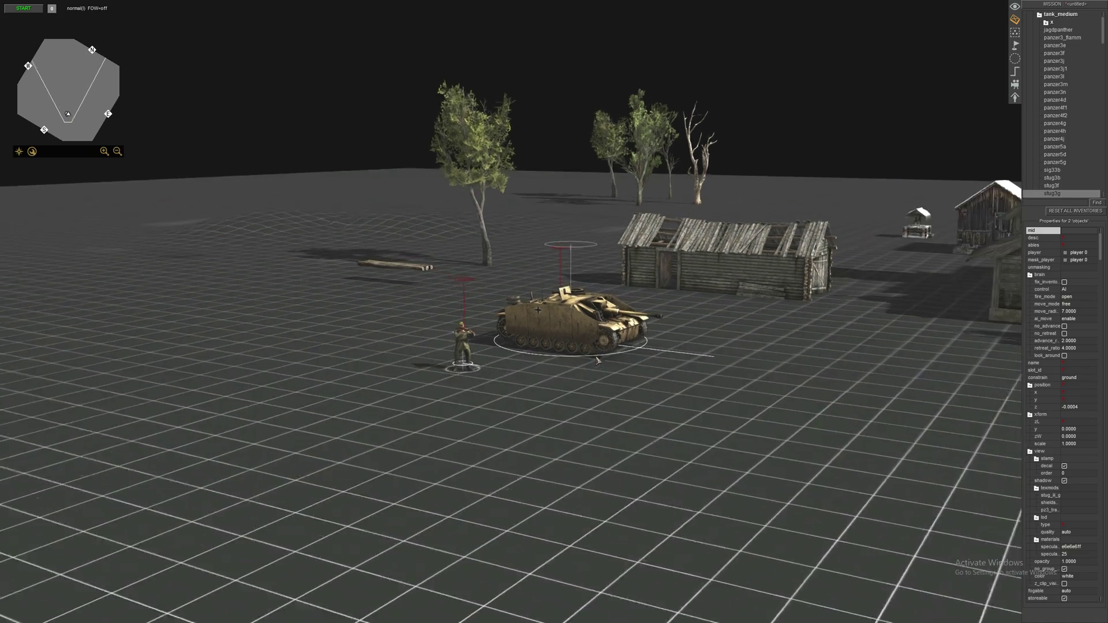
middle_click_drag(601, 369, 851, 370)
left_click(851, 370)
scroll(847, 369, "down", 1)
left_click_drag(563, 337, 728, 422)
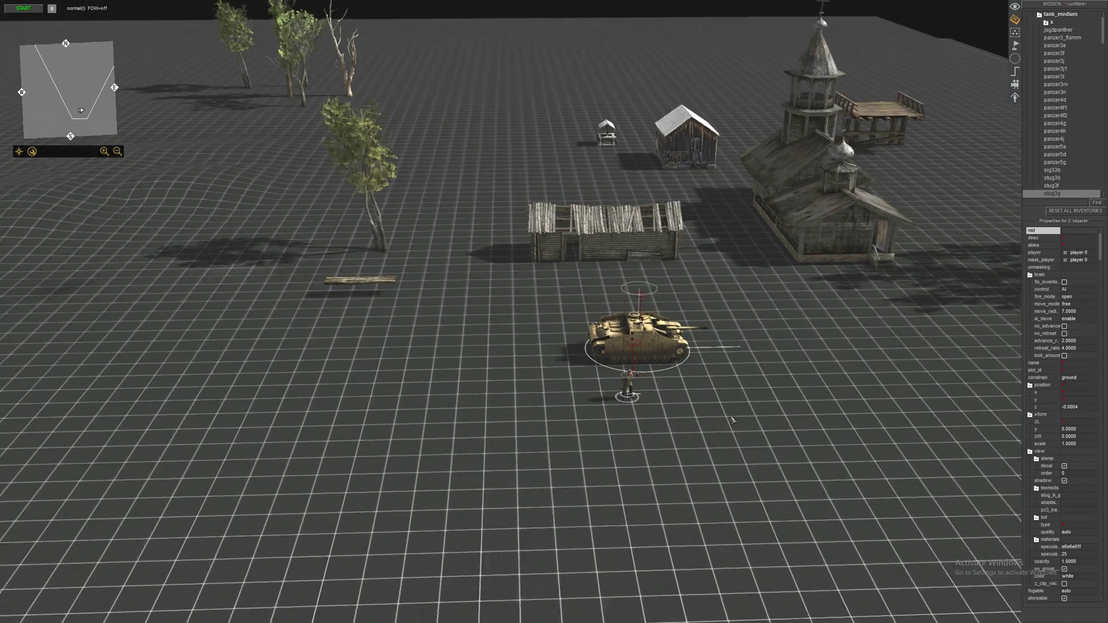
Delete the selected soldier and StuG from the map.
middle_click_drag(732, 421, 667, 229)
scroll(490, 433, "down", 3)
scroll(595, 330, "down", 3)
key("Delete")
scroll(696, 316, "down", 2)
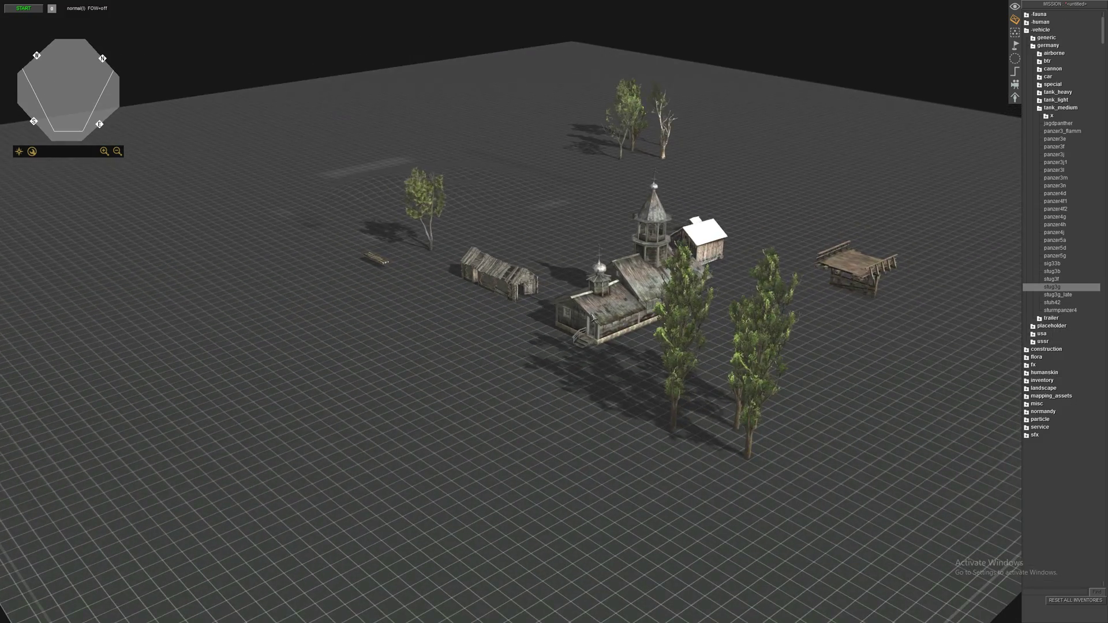
scroll(763, 147, "up", 2)
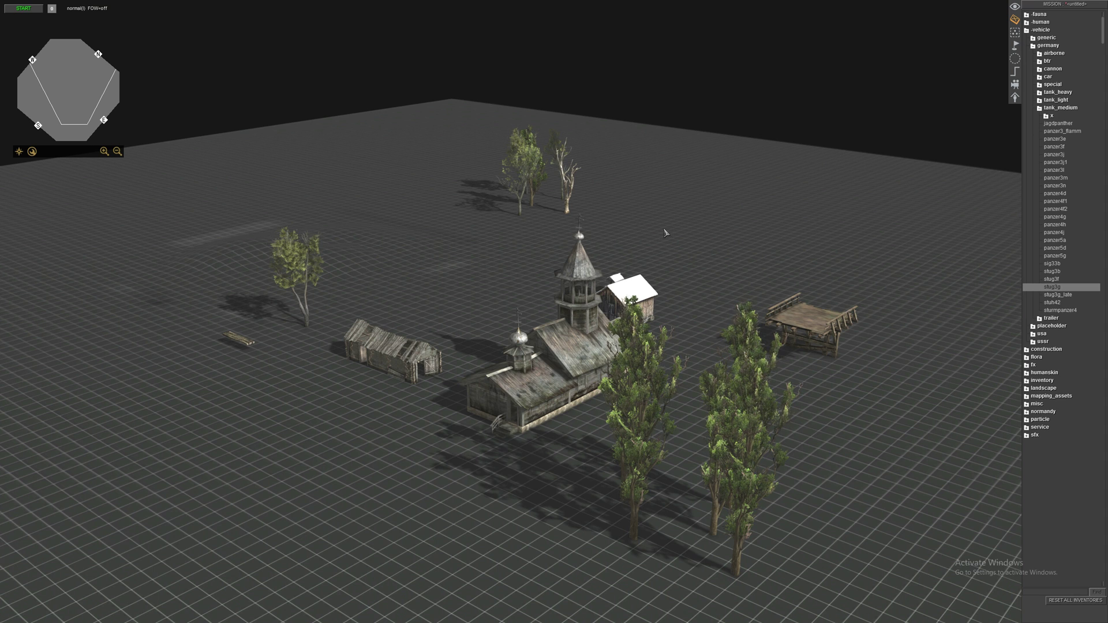
Collapse the tank_medium, germany and .vehicle categories in the entity browser.
double_click(1057, 109)
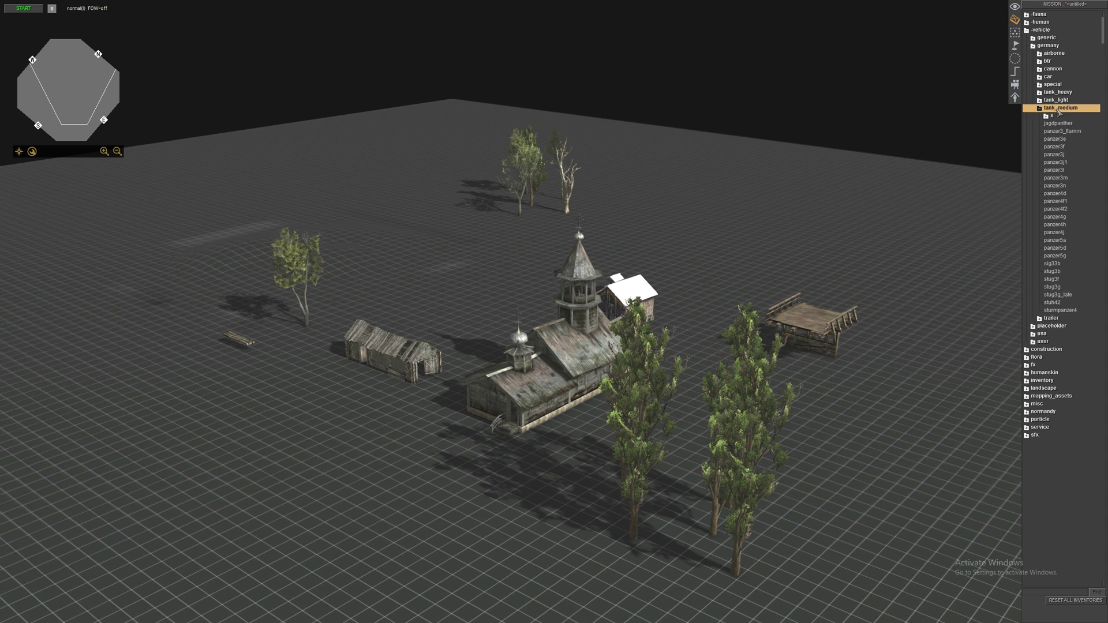
double_click(1034, 46)
double_click(1032, 31)
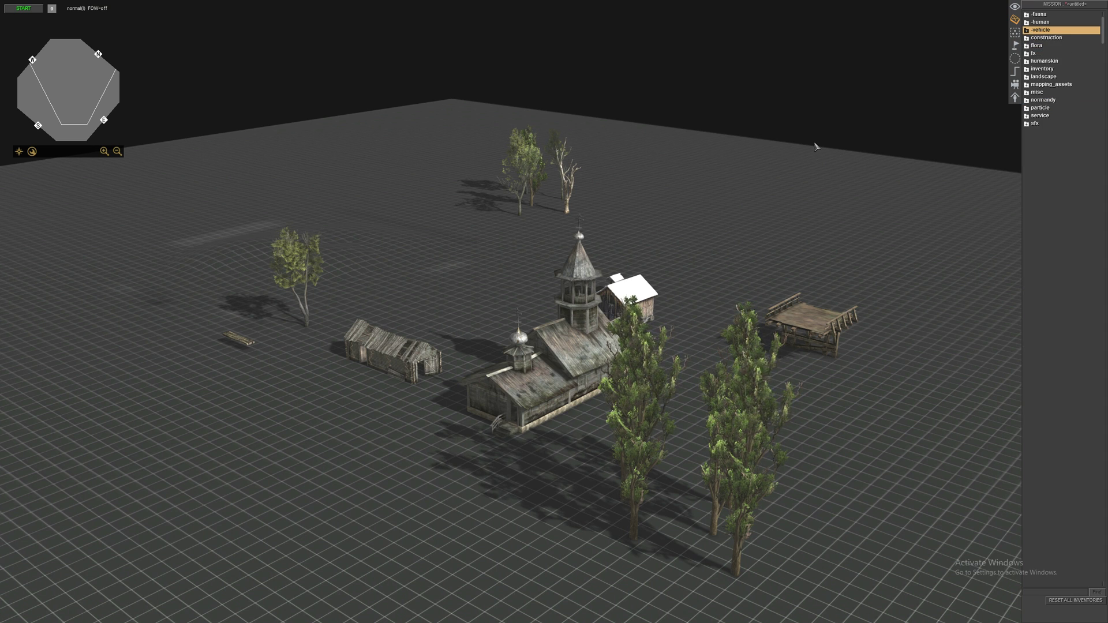
middle_click_drag(816, 147, 769, 163)
mouse_move(663, 184)
middle_mouse_down()
mouse_move(694, 183)
mouse_move(647, 191)
middle_mouse_up()
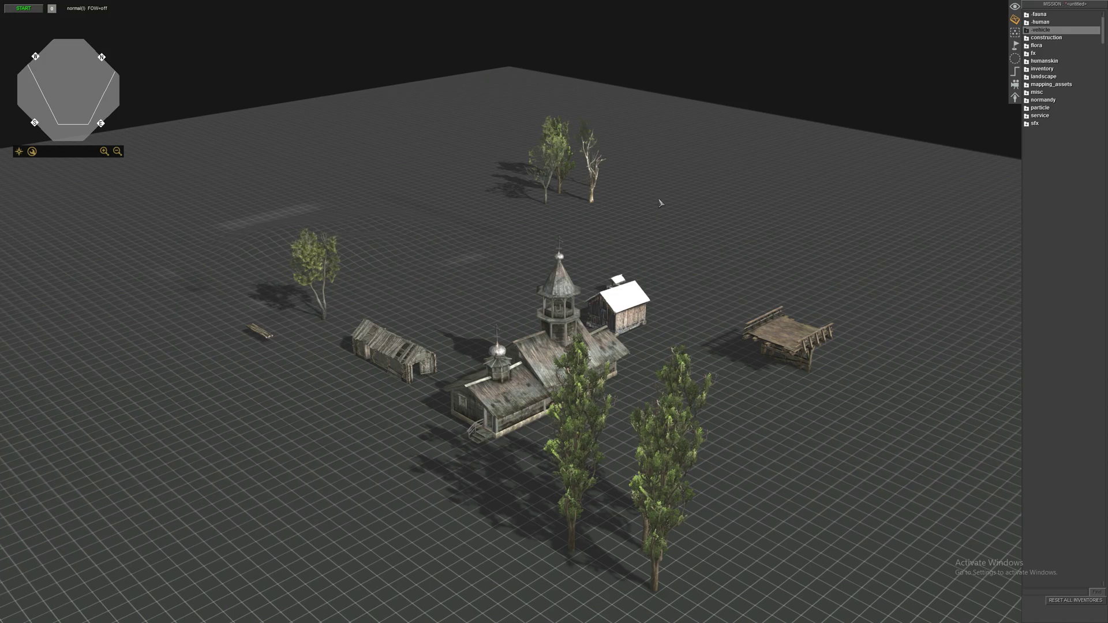
middle_click_drag(687, 206, 438, 313)
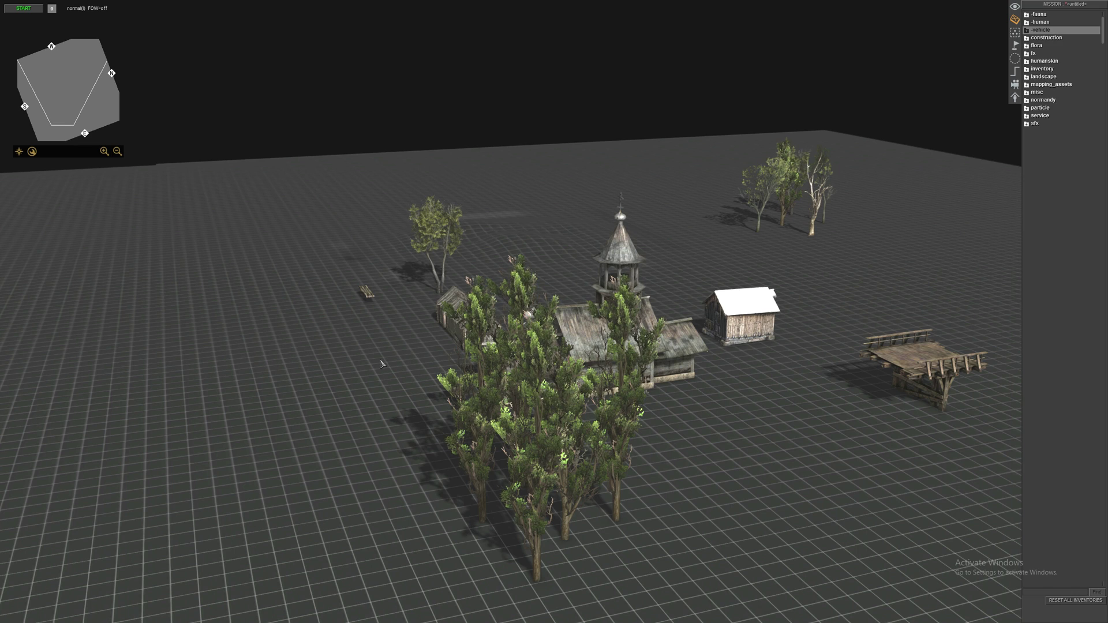
scroll(385, 356, "down", 1)
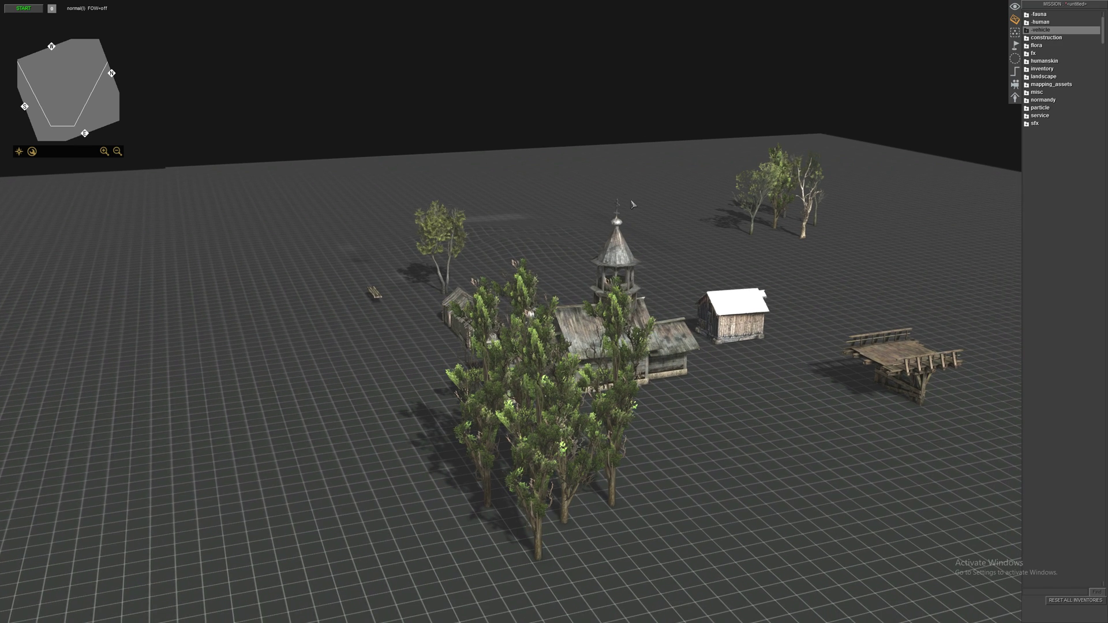
double_click(1051, 32)
double_click(1048, 33)
middle_click_drag(450, 223, 87, 476)
middle_click_drag(421, 320, 777, 370)
scroll(569, 293, "up", 2)
scroll(615, 385, "up", 4)
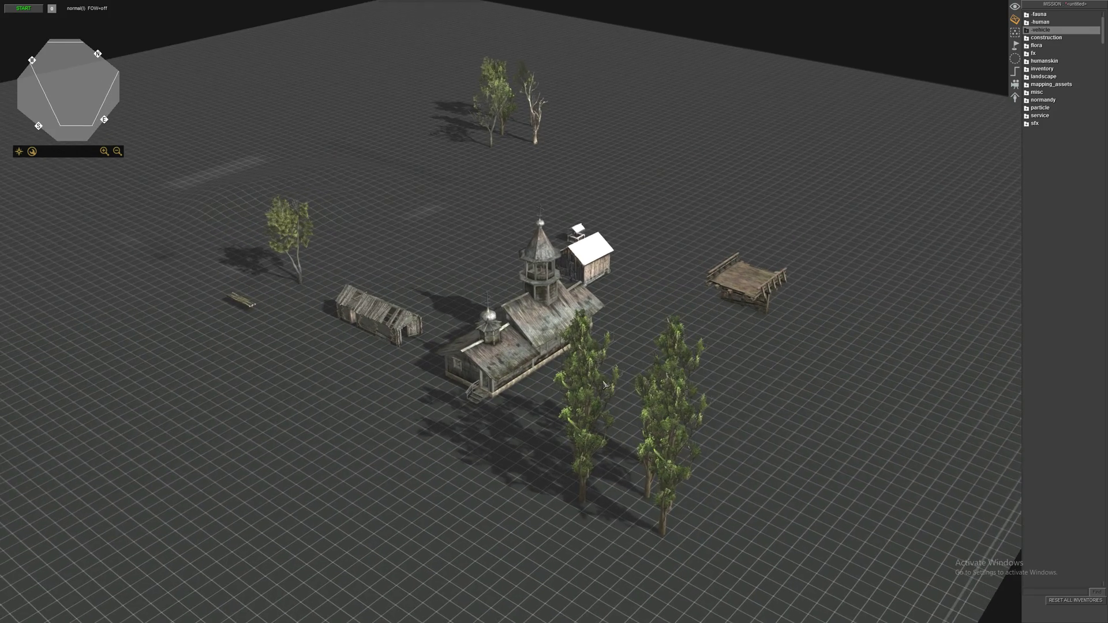
middle_click_drag(614, 384, 743, 354)
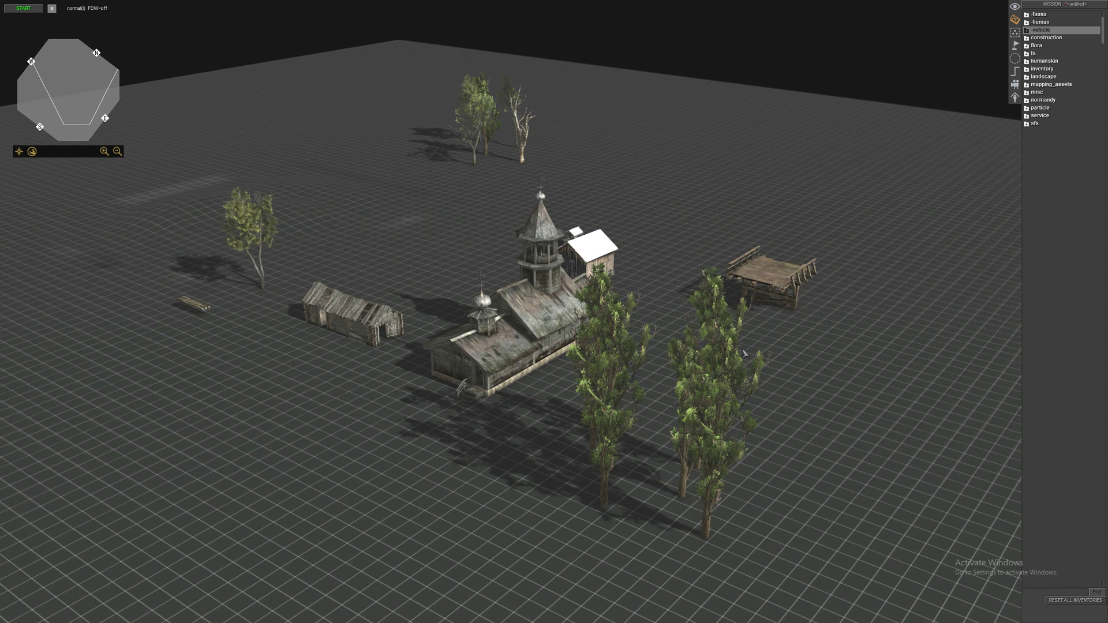
scroll(743, 352, "down", 2)
middle_click_drag(742, 352, 628, 261)
scroll(629, 261, "up", 3)
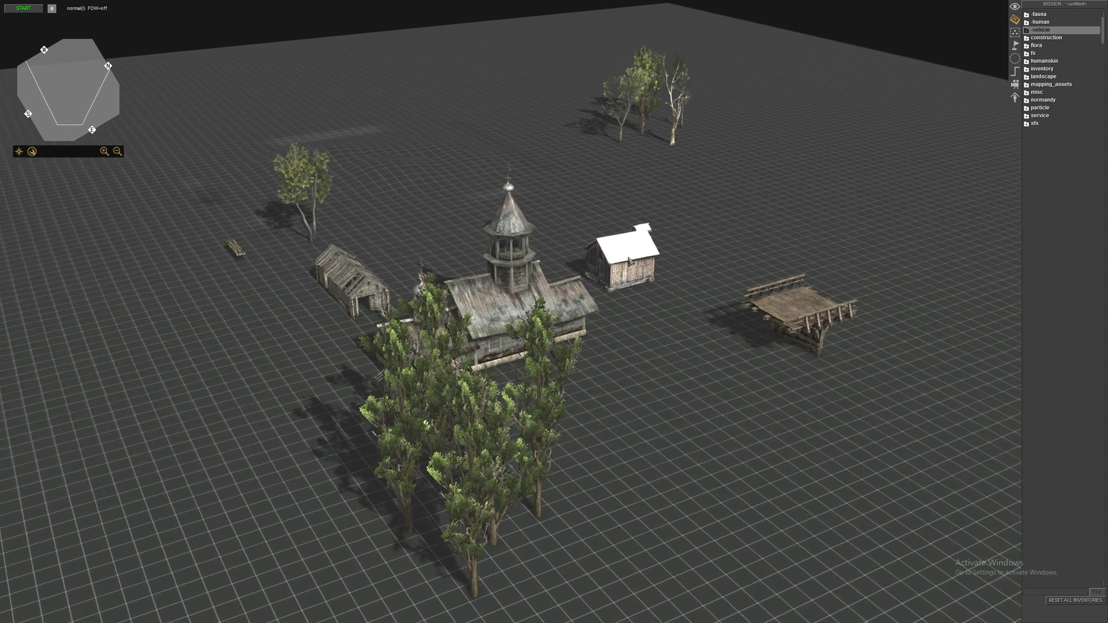
Box-select the whole scene in mission mode and again in map mode, clearing the selection.
left_click_drag(203, 54, 840, 529)
middle_click_drag(774, 450, 796, 148)
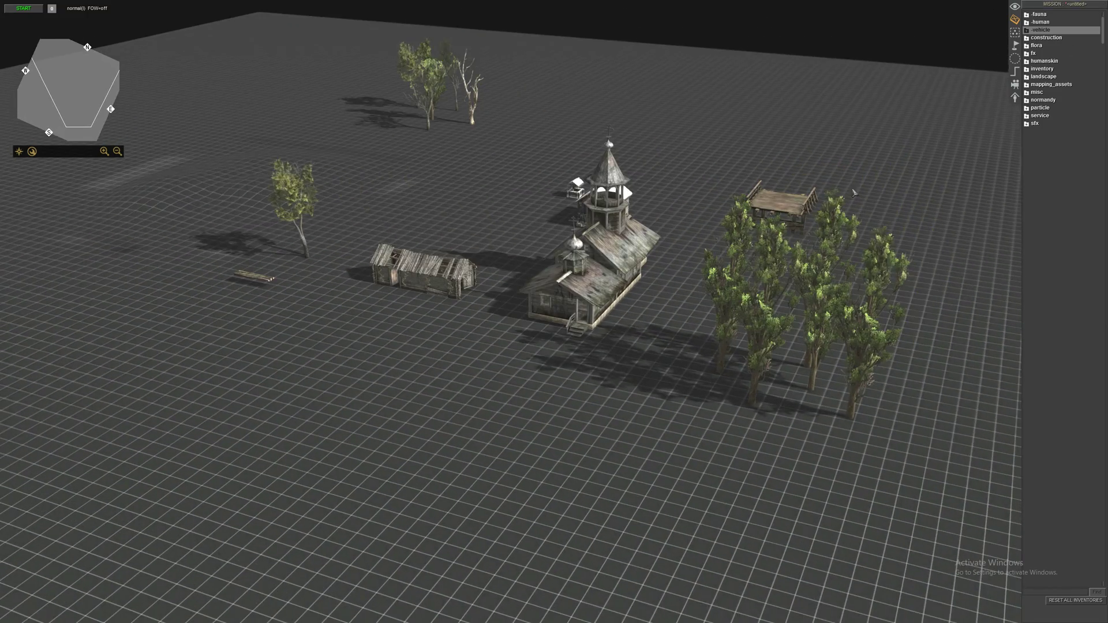
key("F2")
scroll(796, 148, "up", 1)
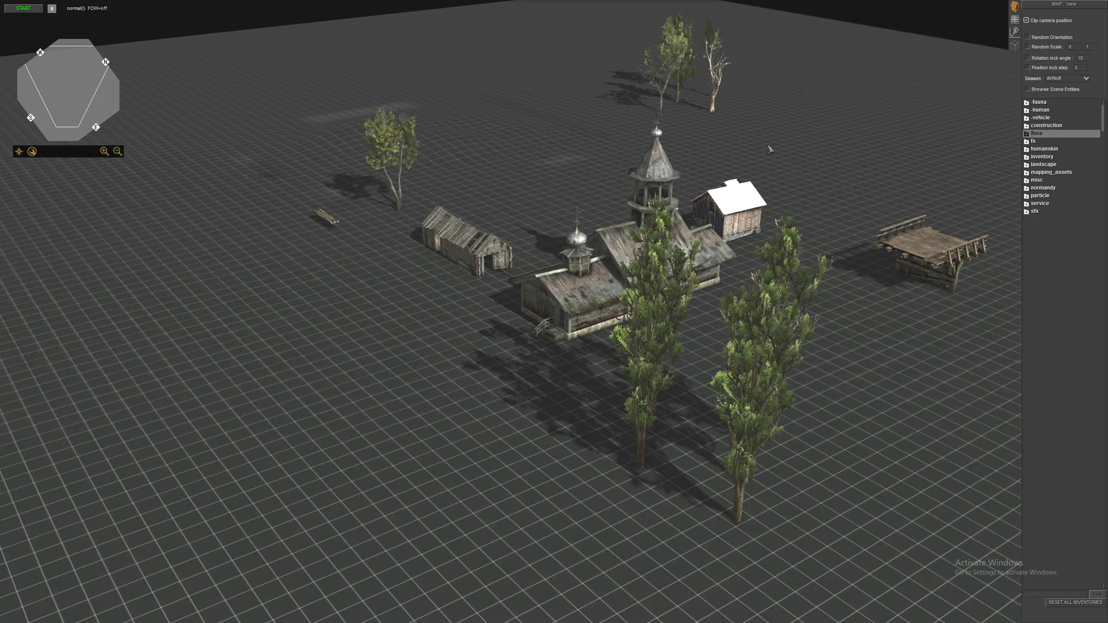
middle_click_drag(858, 99, 681, 221)
scroll(681, 221, "up", 2)
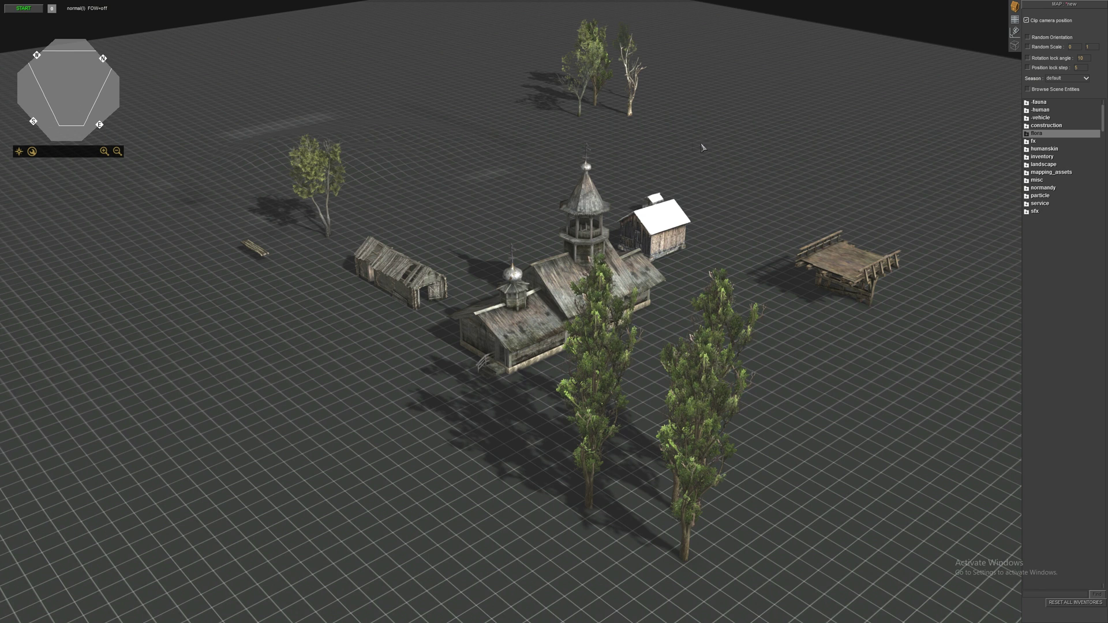
left_click_drag(214, 67, 875, 545)
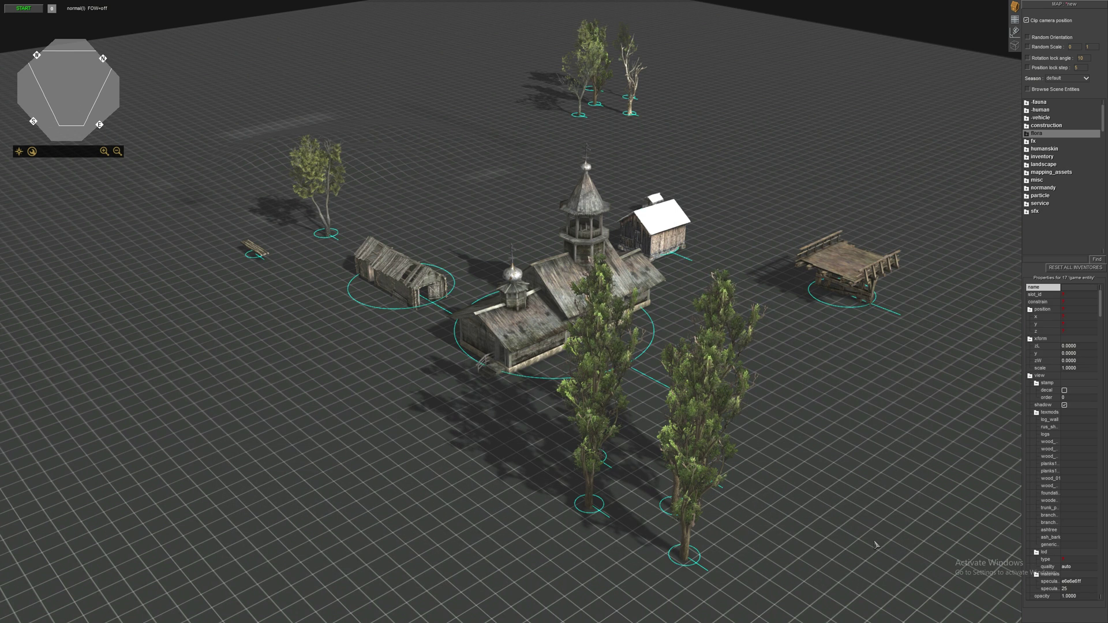
left_click(806, 460)
middle_click_drag(807, 459, 593, 354)
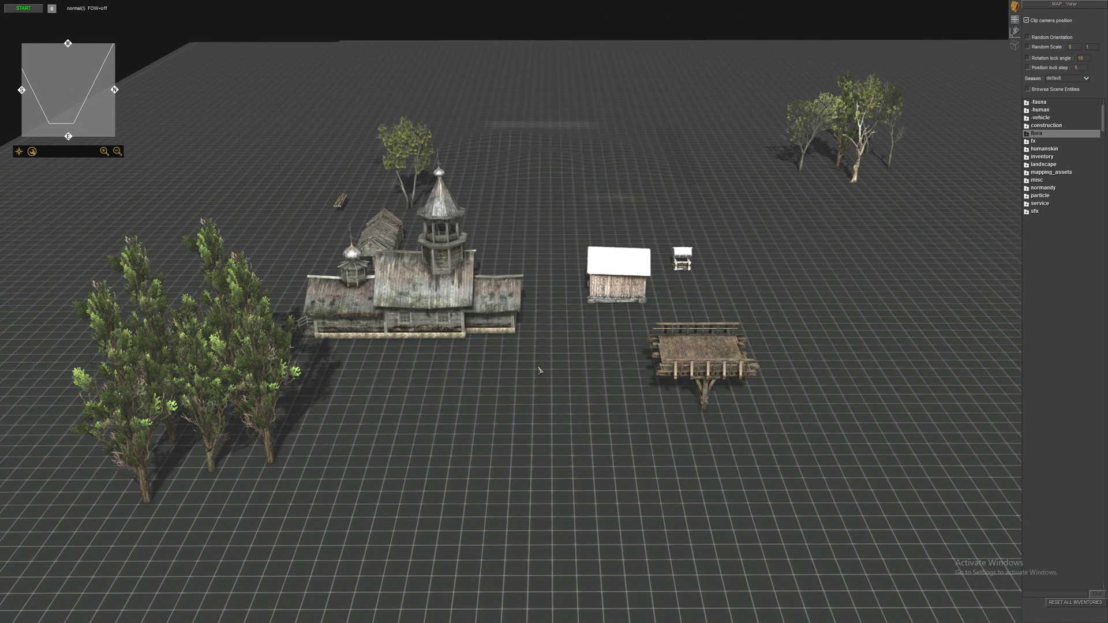
middle_click_drag(539, 370, 494, 300)
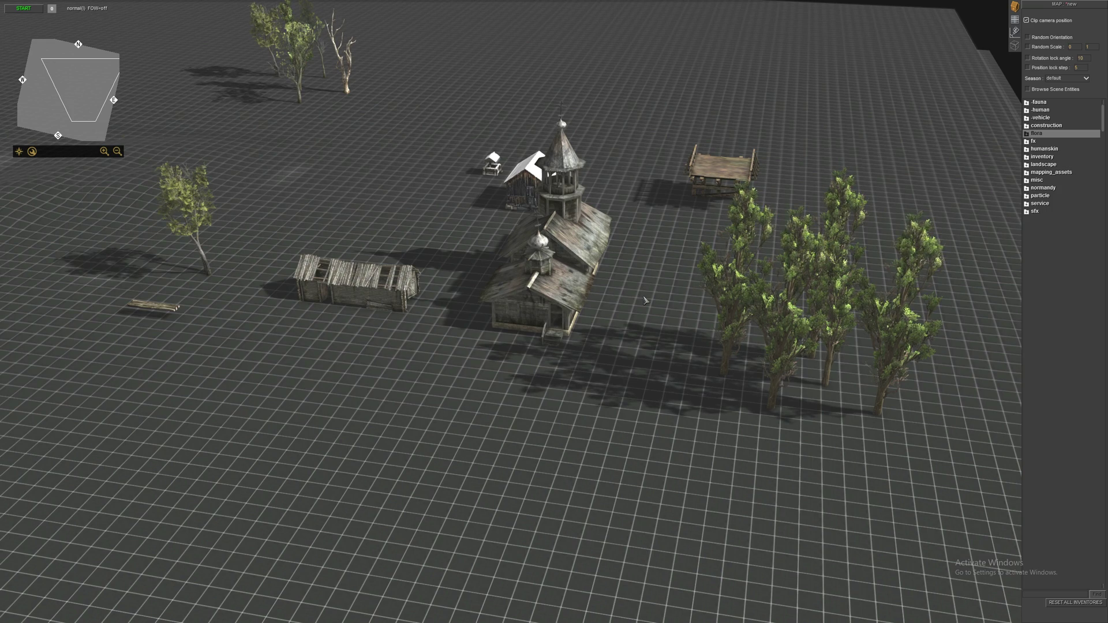
middle_click_drag(662, 306, 570, 287)
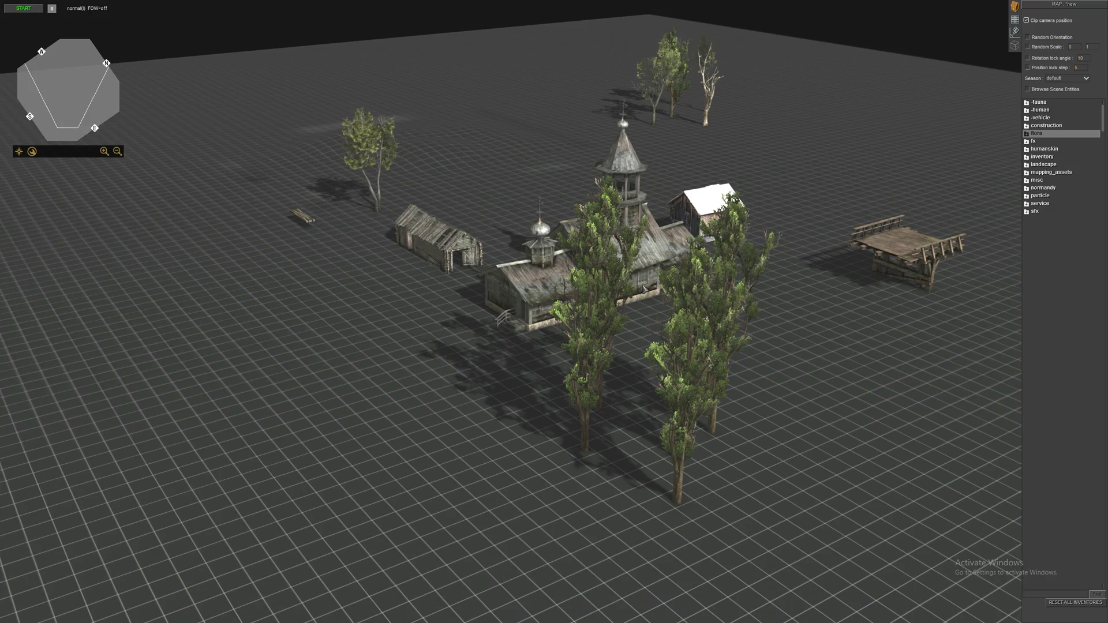
middle_click_drag(644, 289, 662, 196)
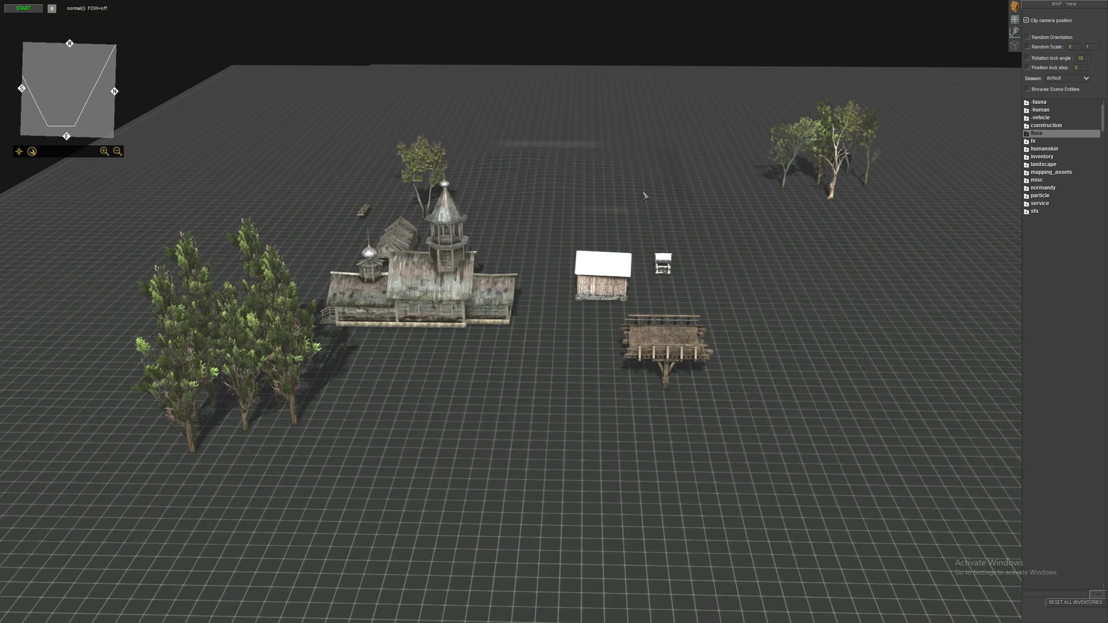
scroll(645, 196, "down", 3)
middle_click_drag(277, 143, 691, 250)
scroll(692, 250, "up", 1)
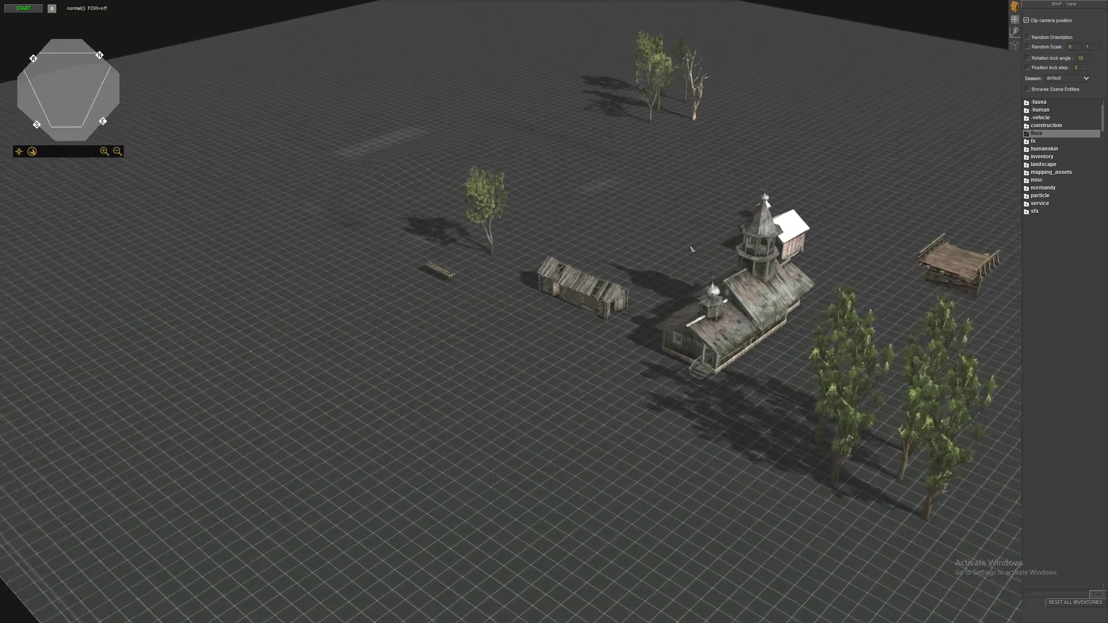
key("Right")
middle_click_drag(744, 178, 729, 167)
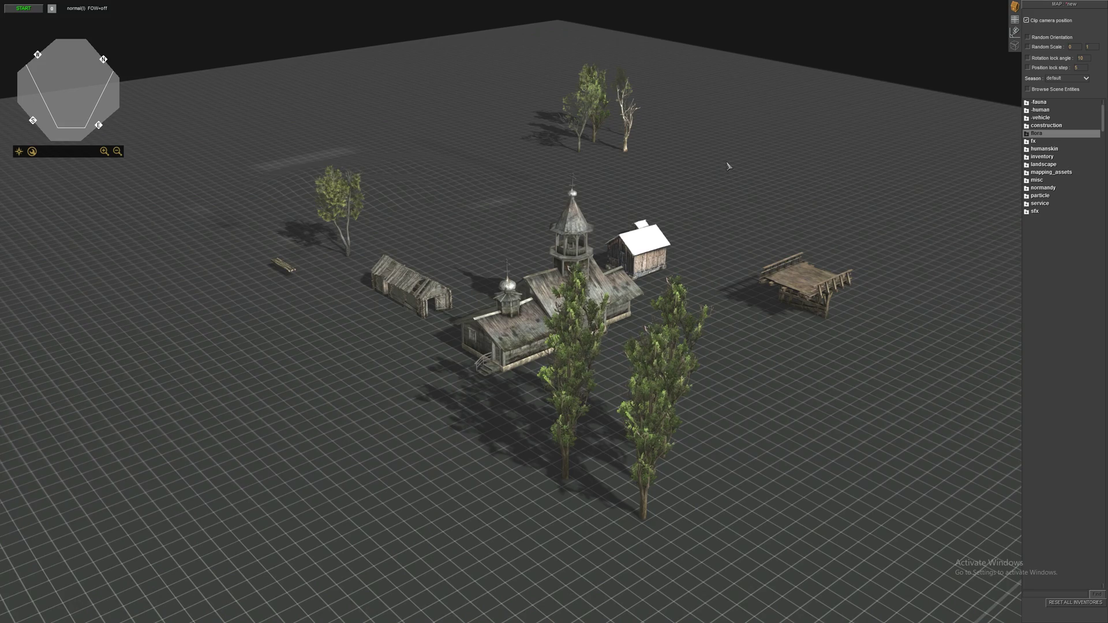
middle_click_drag(727, 166, 534, 200)
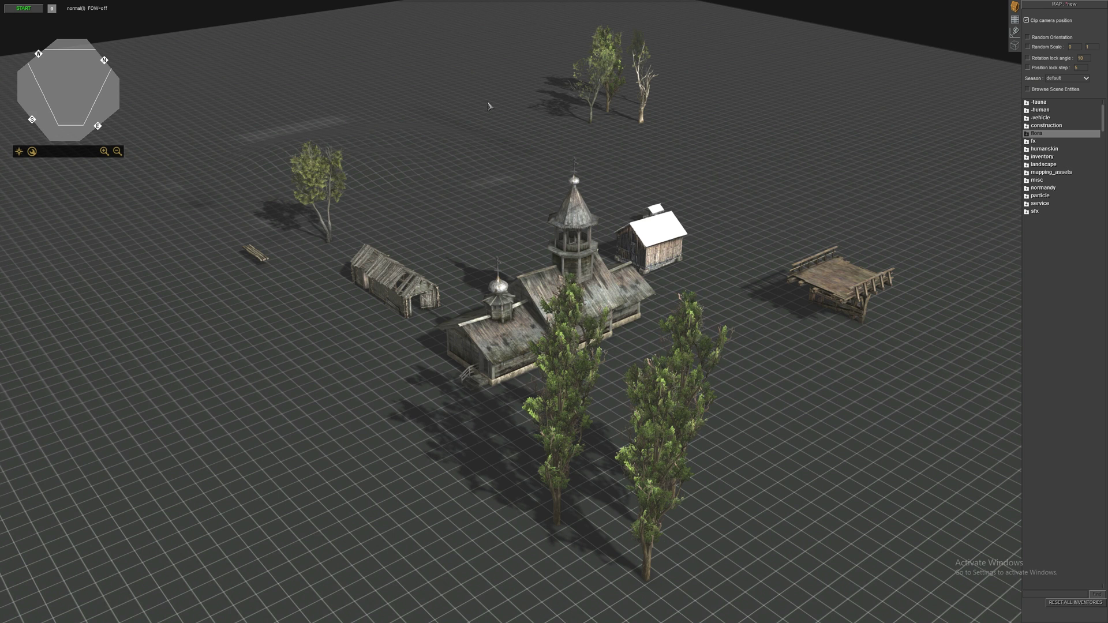
scroll(485, 107, "down", 1)
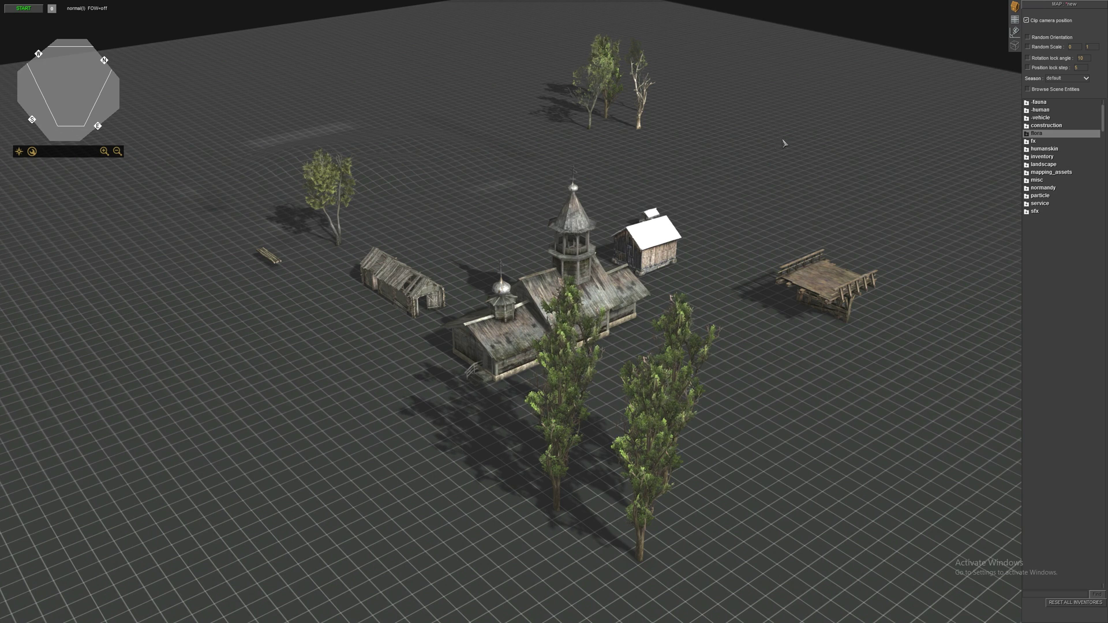
middle_click_drag(781, 144, 648, 153)
left_click_drag(281, 86, 944, 466)
left_click(942, 466)
middle_click_drag(755, 375, 763, 340)
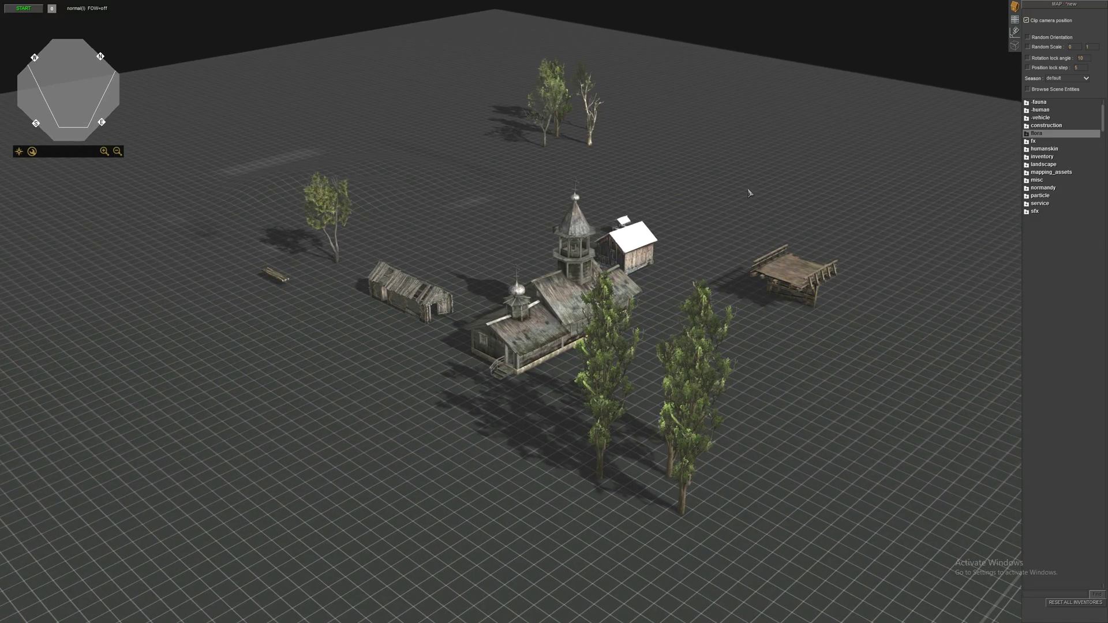
scroll(647, 215, "down", 3)
left_click_drag(305, 108, 635, 245)
scroll(713, 233, "up", 3)
middle_click_drag(714, 233, 656, 219)
scroll(695, 237, "up", 3)
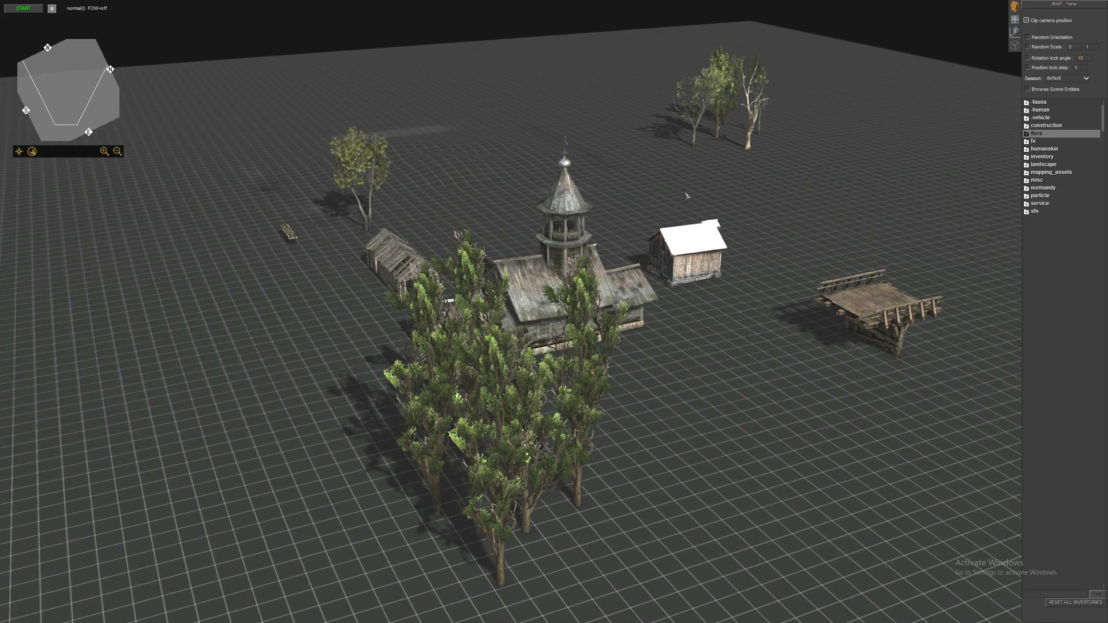
middle_click_drag(677, 180, 687, 196)
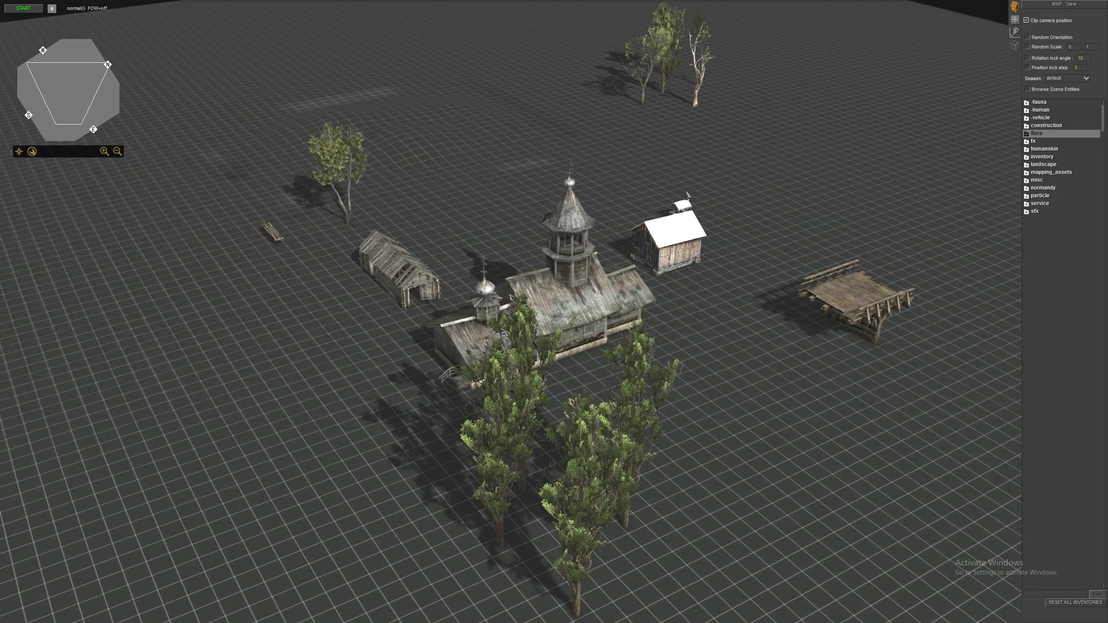
scroll(687, 195, "down", 1)
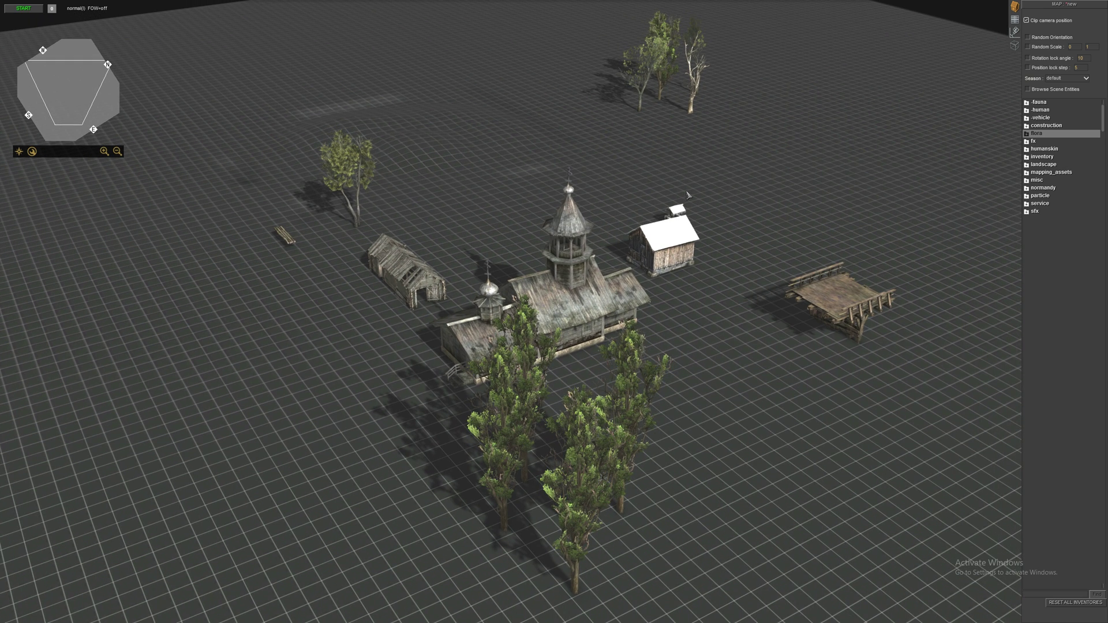